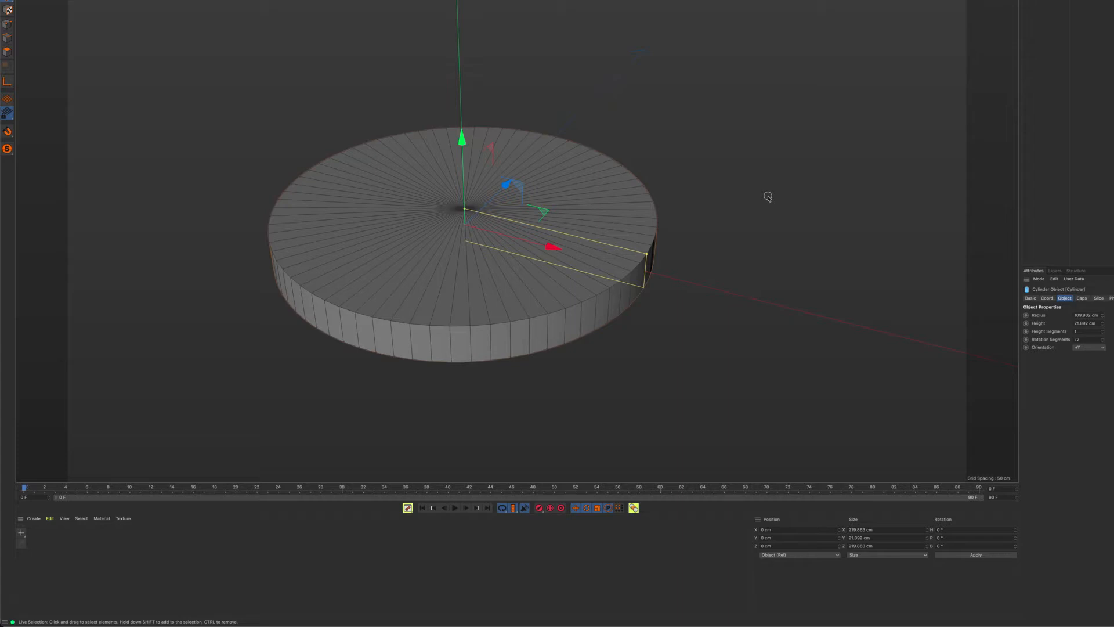
# Step: Convert the cylinder to an editable polygon object and select all the polygons of its top cap
pyautogui.keyDown('alt'); pyautogui.moveTo(672, 208); pyautogui.dragTo(721, 266, button='middle'); pyautogui.keyUp('alt')
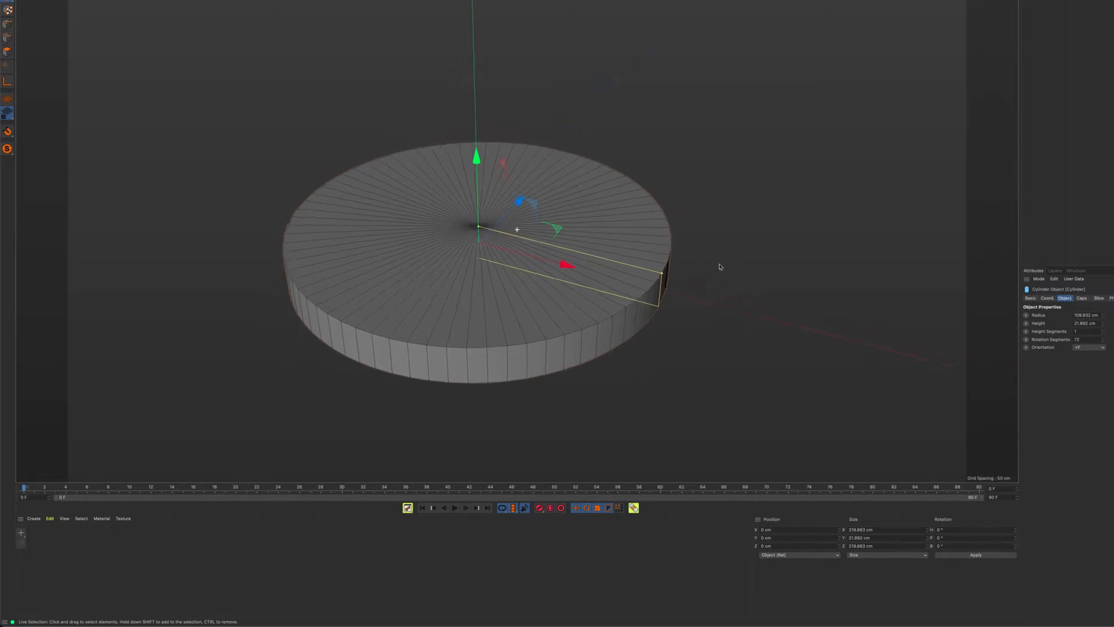
pyautogui.keyDown('alt'); pyautogui.moveTo(722, 267); pyautogui.dragTo(711, 259); pyautogui.keyUp('alt')
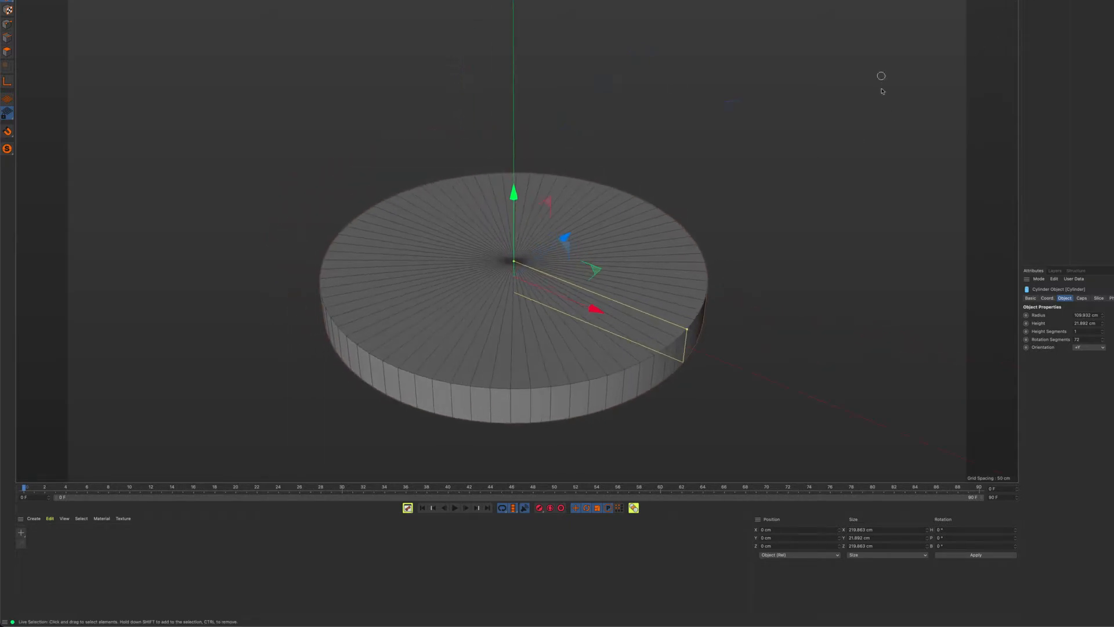
pyautogui.keyDown('alt'); pyautogui.moveTo(882, 105); pyautogui.dragTo(882, 87, button='middle'); pyautogui.keyUp('alt')
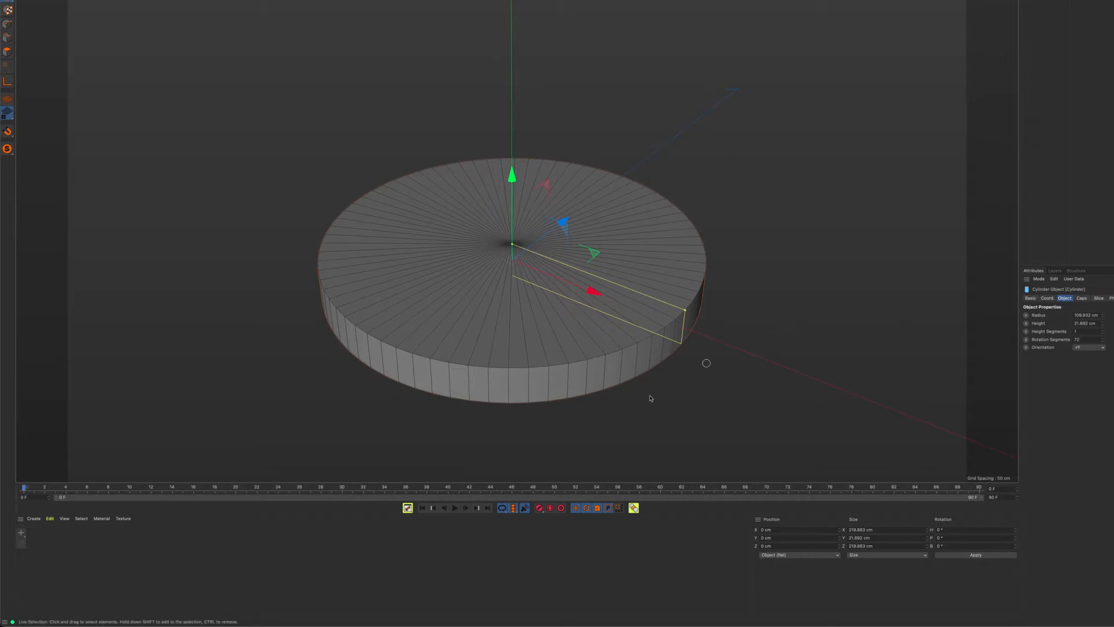
pyautogui.keyDown('alt'); pyautogui.moveTo(790, 334); pyautogui.dragTo(786, 318, button='middle'); pyautogui.keyUp('alt')
pyautogui.press('c')
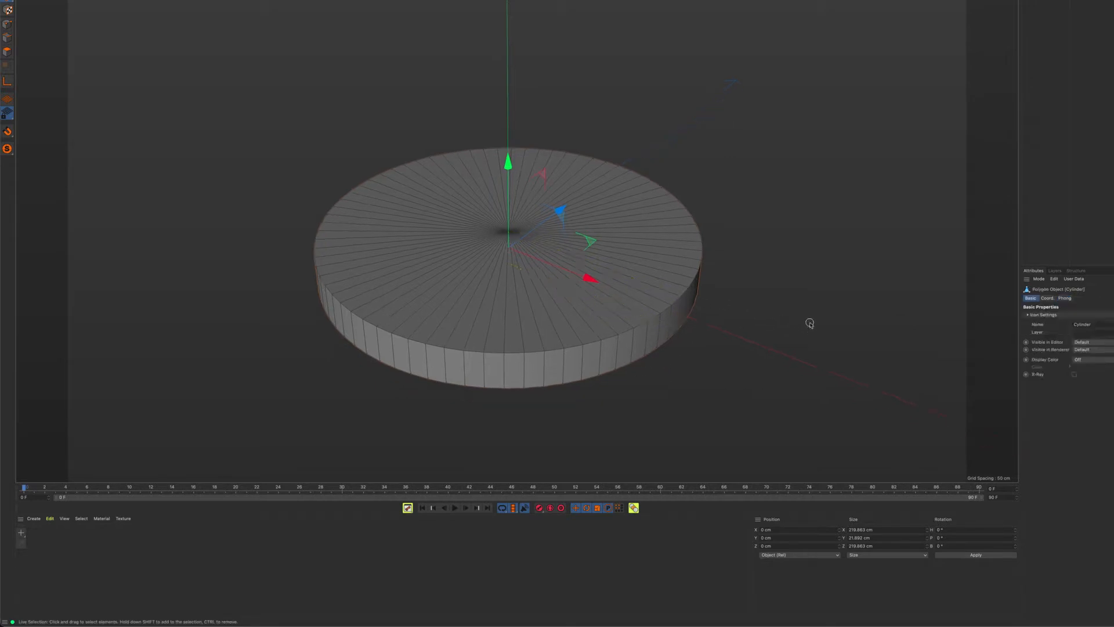
pyautogui.click(5, 52)
pyautogui.moveTo(537, 339)
pyautogui.mouseDown()
pyautogui.moveTo(599, 304)
pyautogui.moveTo(581, 201)
pyautogui.moveTo(479, 201)
pyautogui.moveTo(428, 246)
pyautogui.moveTo(497, 281)
pyautogui.moveTo(554, 285)
pyautogui.mouseUp()
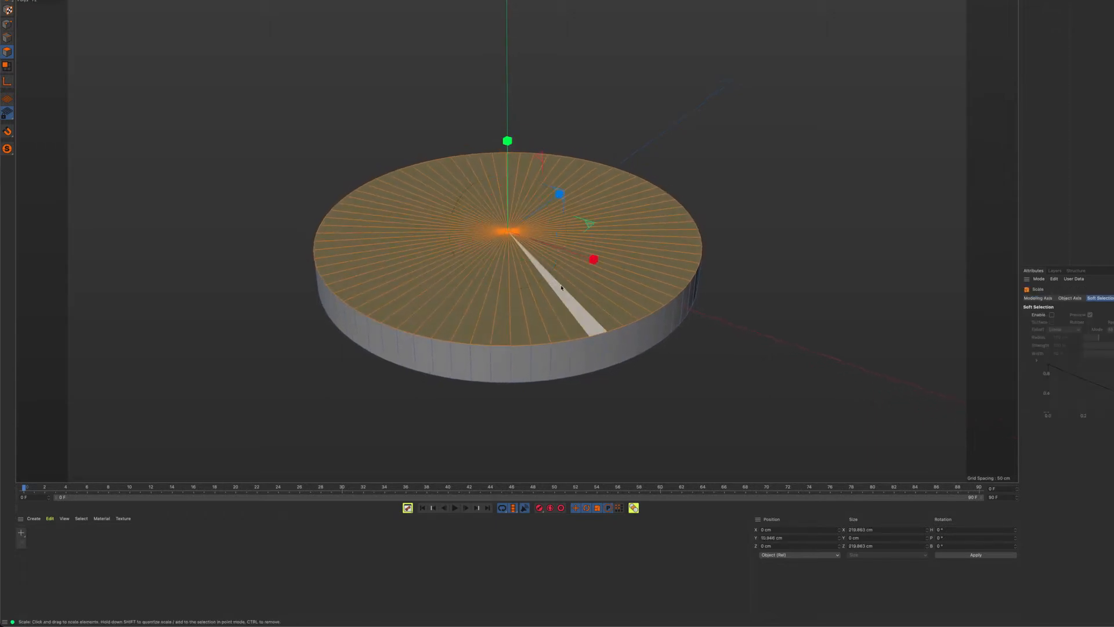
# Step: Scale the selected top cap down to about 201 cm across so the side wall tapers inward
pyautogui.press('t')
pyautogui.moveTo(754, 179); pyautogui.dragTo(736, 183)
pyautogui.keyDown('alt'); pyautogui.moveTo(623, 296); pyautogui.dragTo(716, 258); pyautogui.keyUp('alt')
pyautogui.keyDown('alt'); pyautogui.moveTo(574, 295); pyautogui.dragTo(550, 349); pyautogui.keyUp('alt')
pyautogui.keyDown('alt'); pyautogui.moveTo(598, 312); pyautogui.dragTo(585, 307); pyautogui.keyUp('alt')
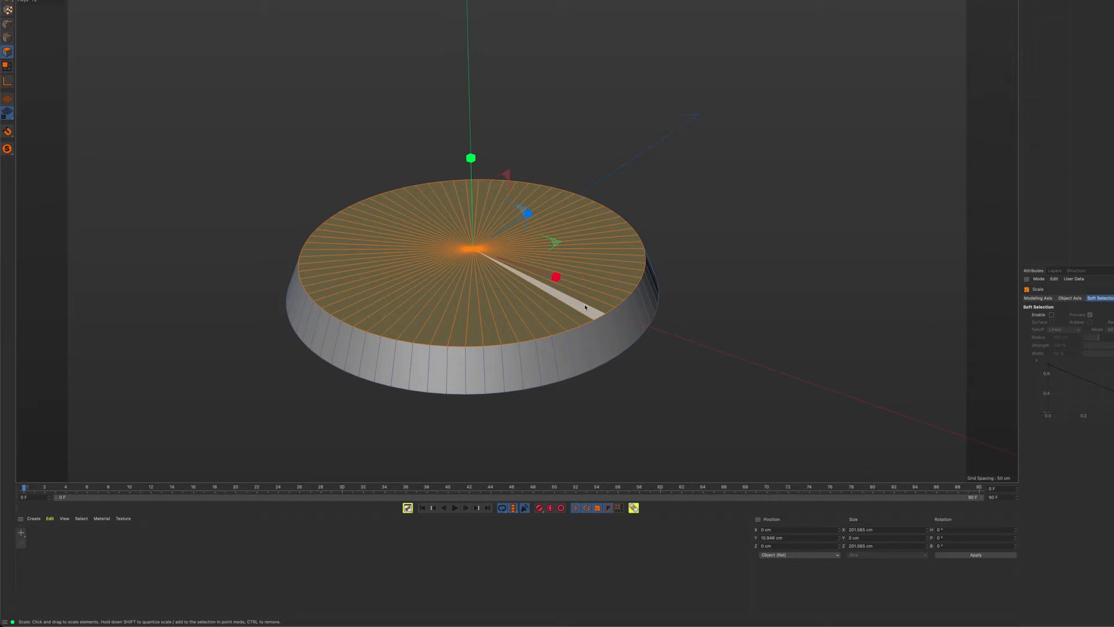
pyautogui.keyDown('alt'); pyautogui.moveTo(513, 319); pyautogui.dragTo(600, 282); pyautogui.keyUp('alt')
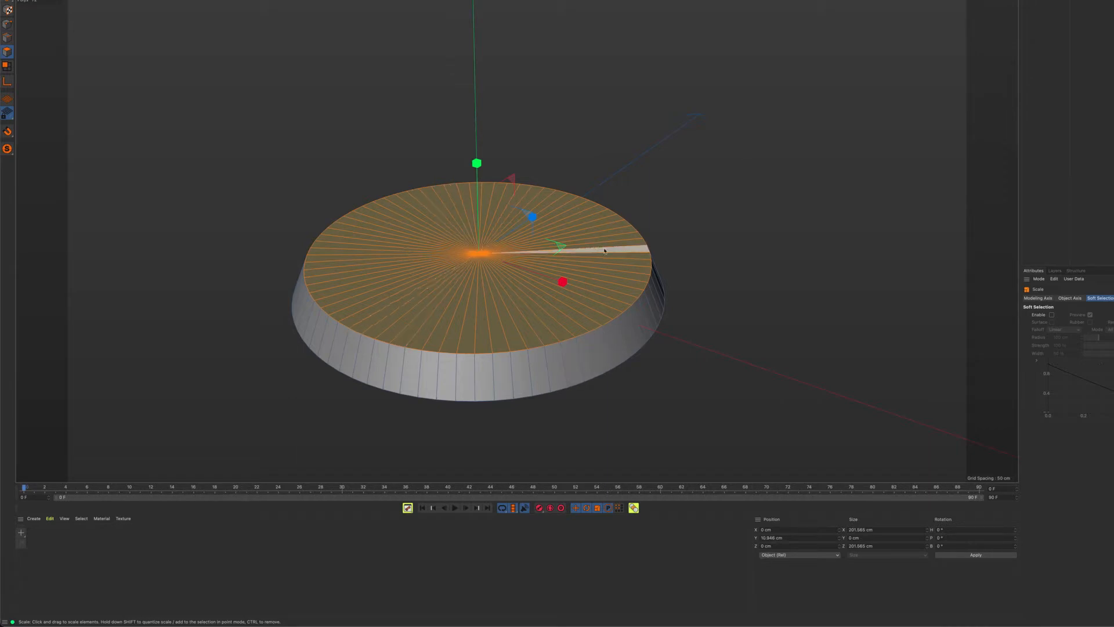
# Step: Inset the top cap by about 6 cm with Extrude Inner to form a narrow rim
pyautogui.rightClick(786, 148)
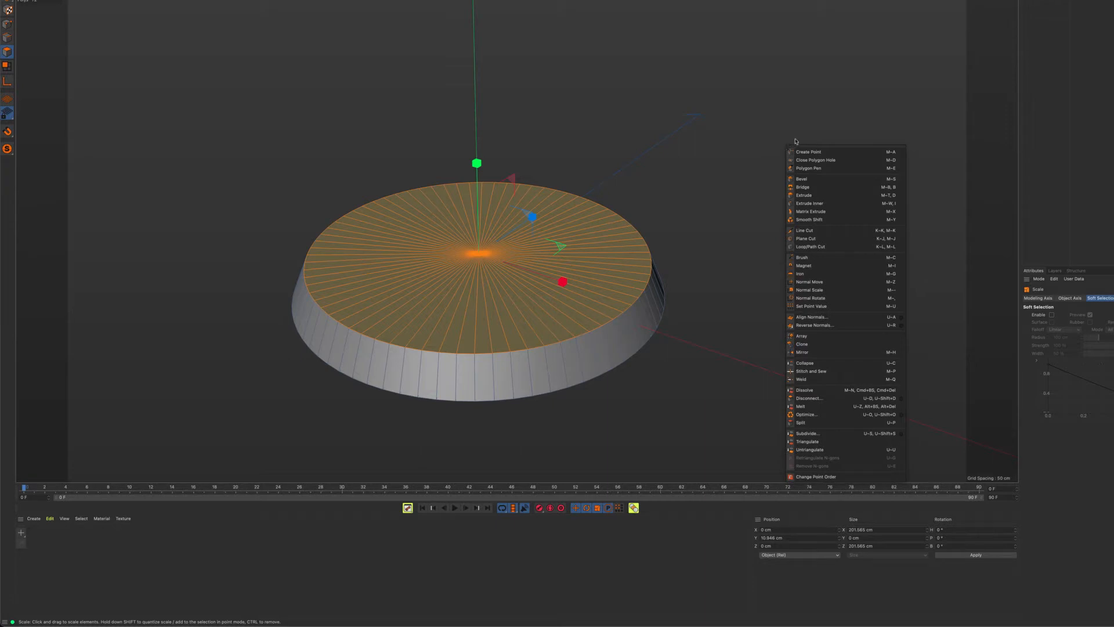
pyautogui.click(834, 207)
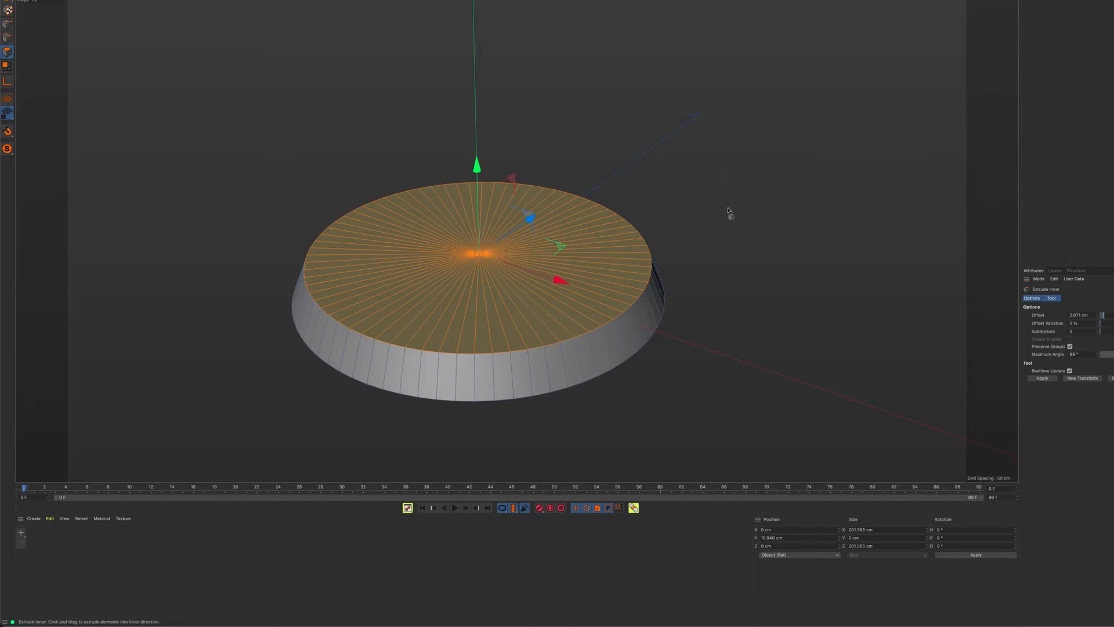
pyautogui.moveTo(728, 210); pyautogui.dragTo(728, 210)
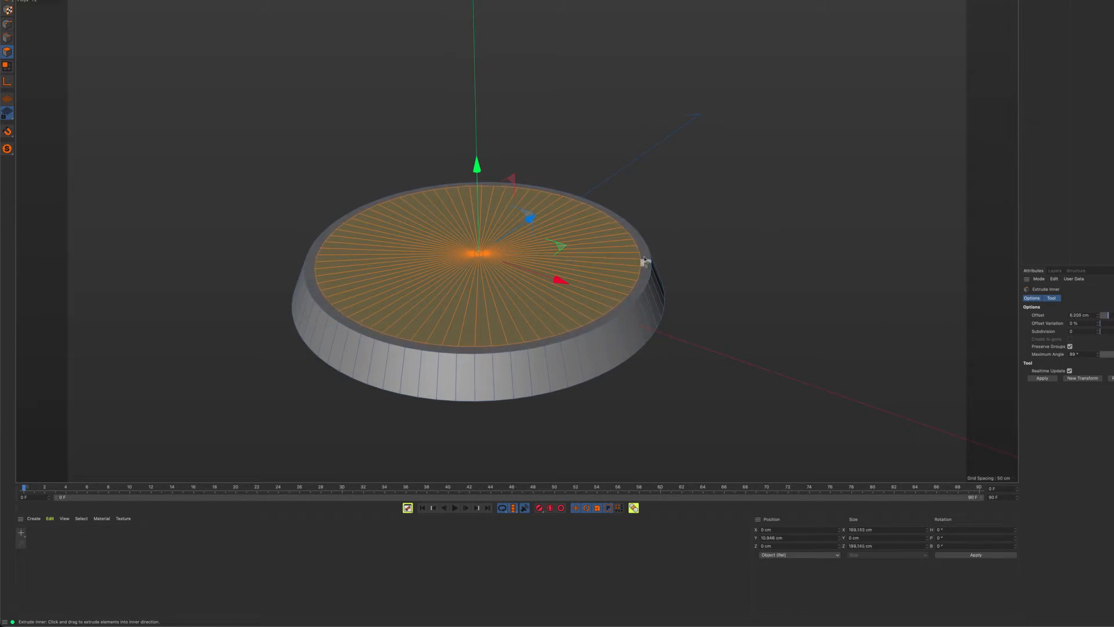
pyautogui.scroll(3, 648, 238)
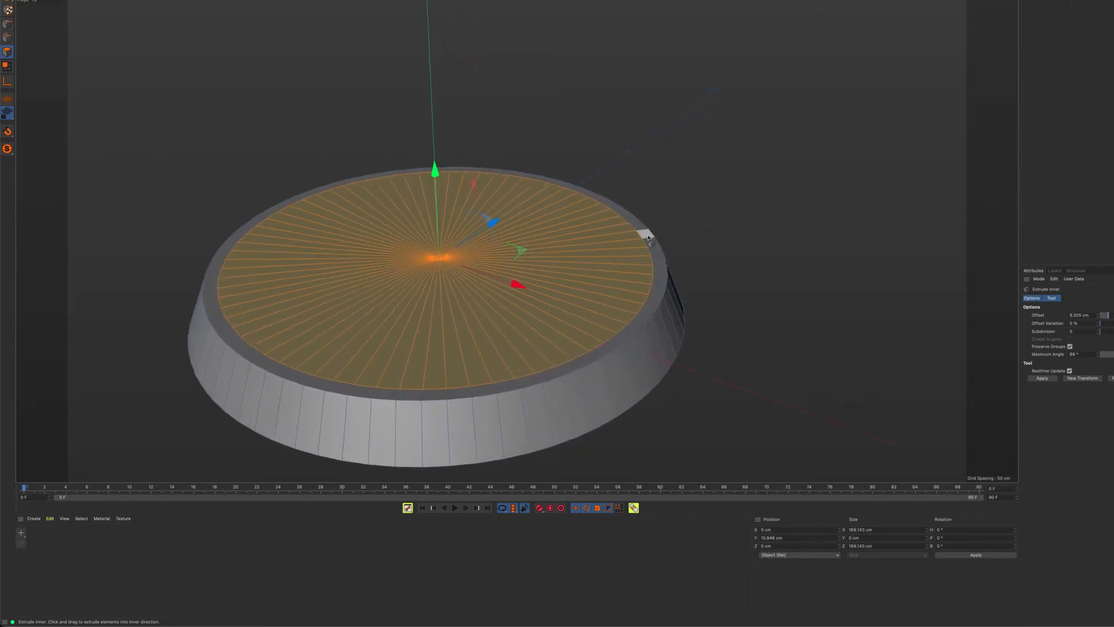
pyautogui.keyDown('alt'); pyautogui.moveTo(648, 238); pyautogui.dragTo(661, 184); pyautogui.keyUp('alt')
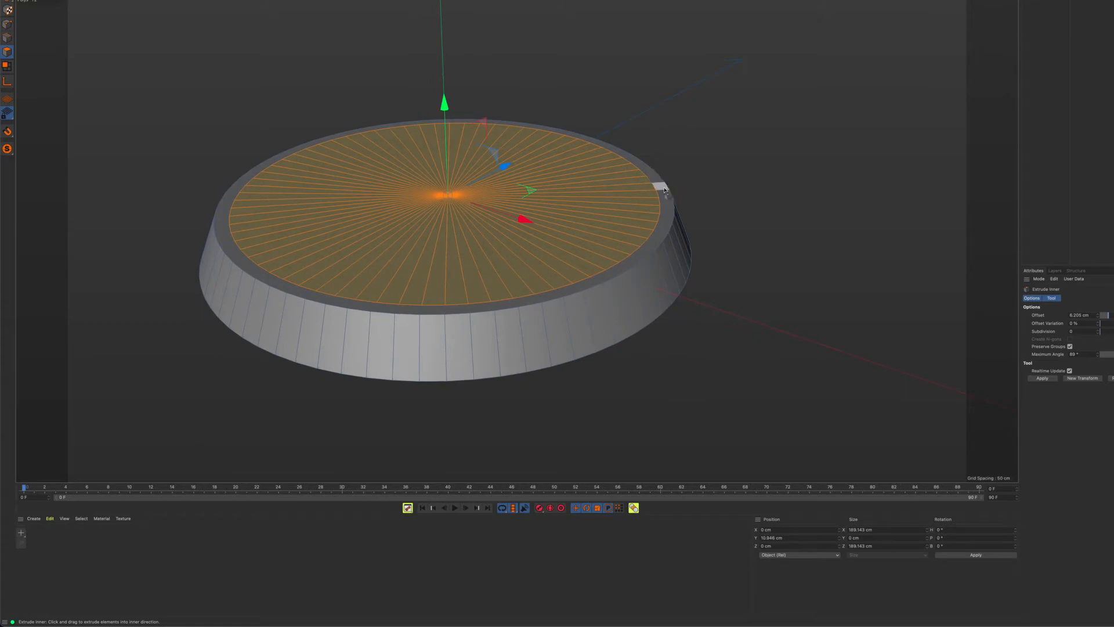
# Step: Extrude the inset top face downward with an offset of -15 cm to hollow out the base
pyautogui.rightClick(770, 128)
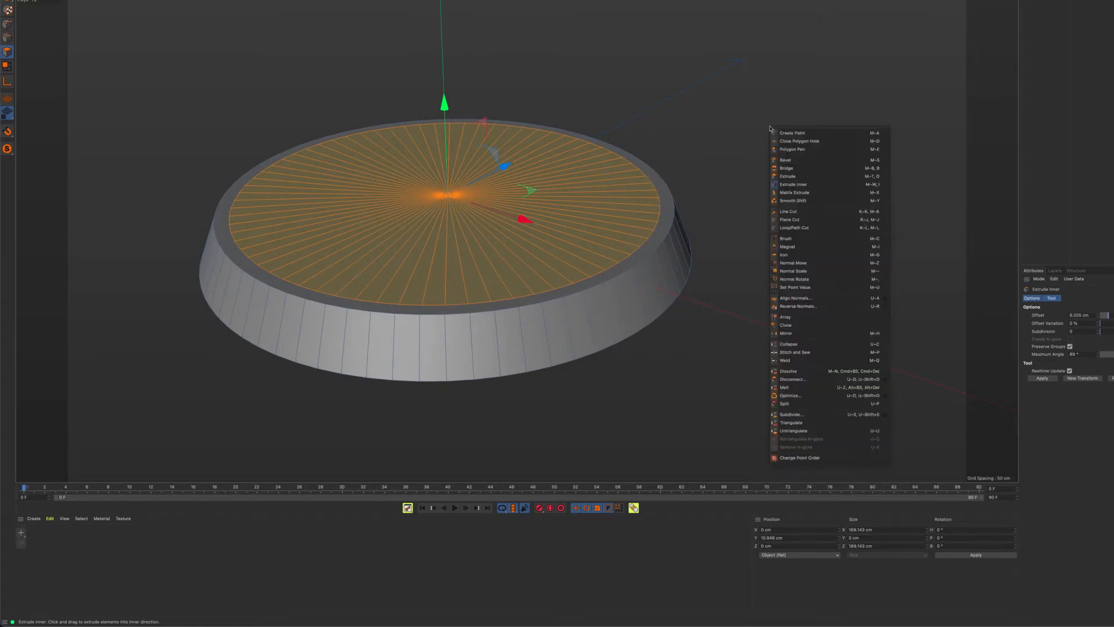
pyautogui.click(803, 176)
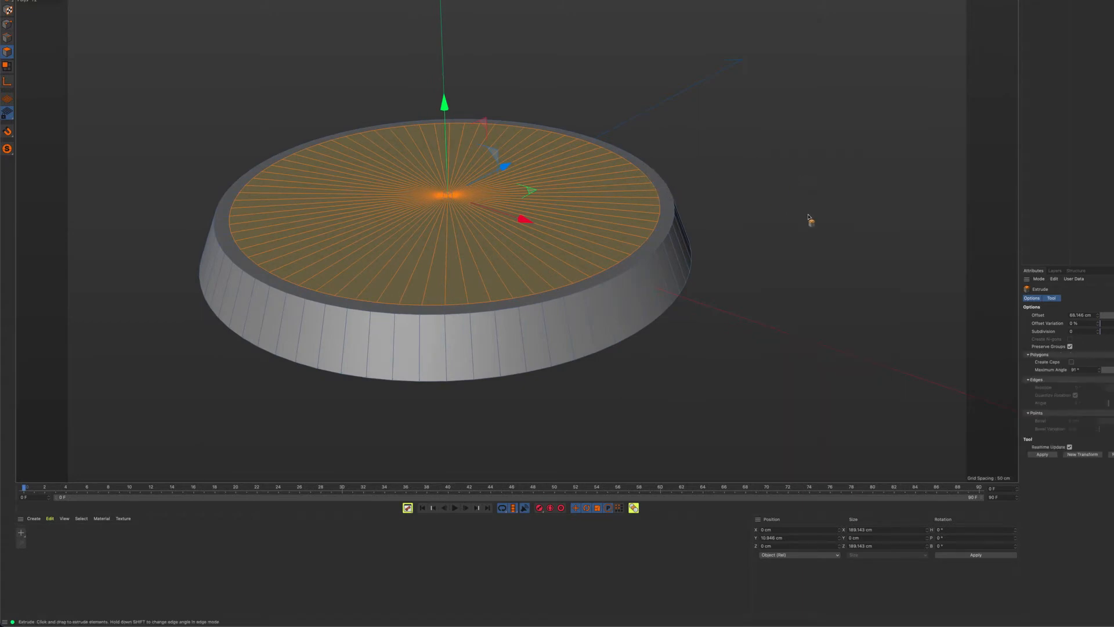
pyautogui.moveTo(820, 219); pyautogui.dragTo(817, 215)
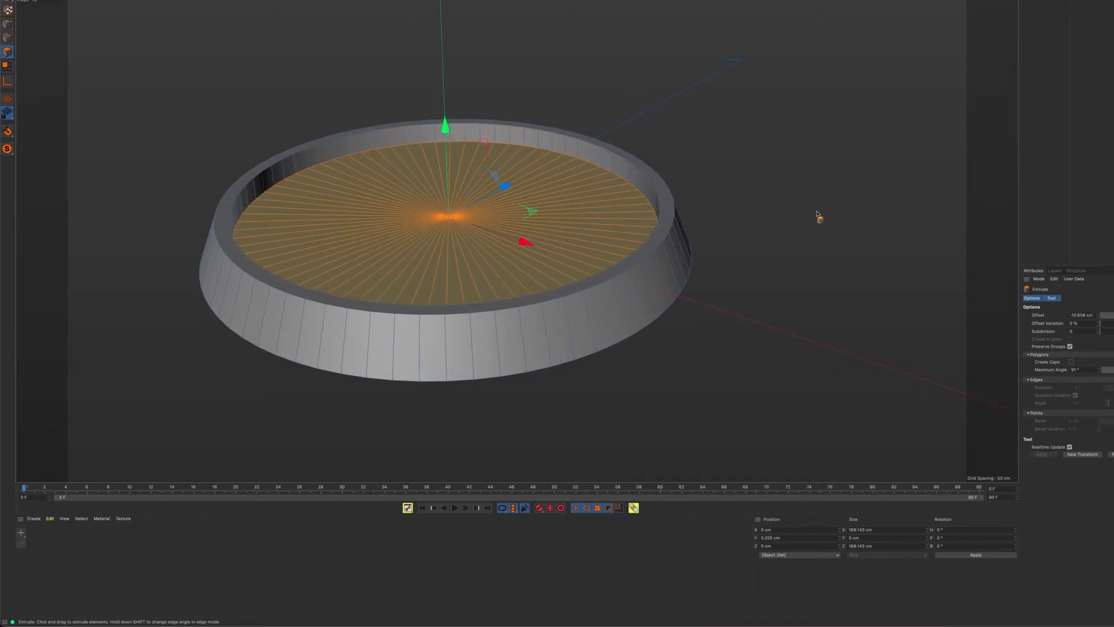
pyautogui.moveTo(817, 215); pyautogui.dragTo(817, 214)
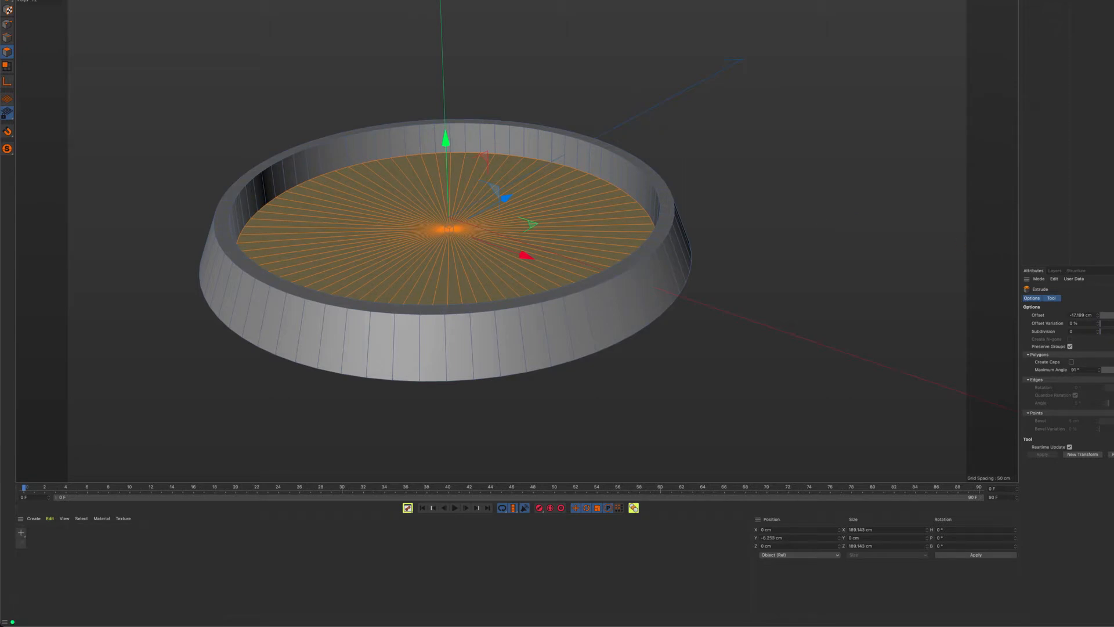
pyautogui.doubleClick(1082, 315)
pyautogui.write('-15')
pyautogui.press('Return')
pyautogui.keyDown('alt'); pyautogui.moveTo(806, 226); pyautogui.dragTo(811, 238); pyautogui.keyUp('alt')
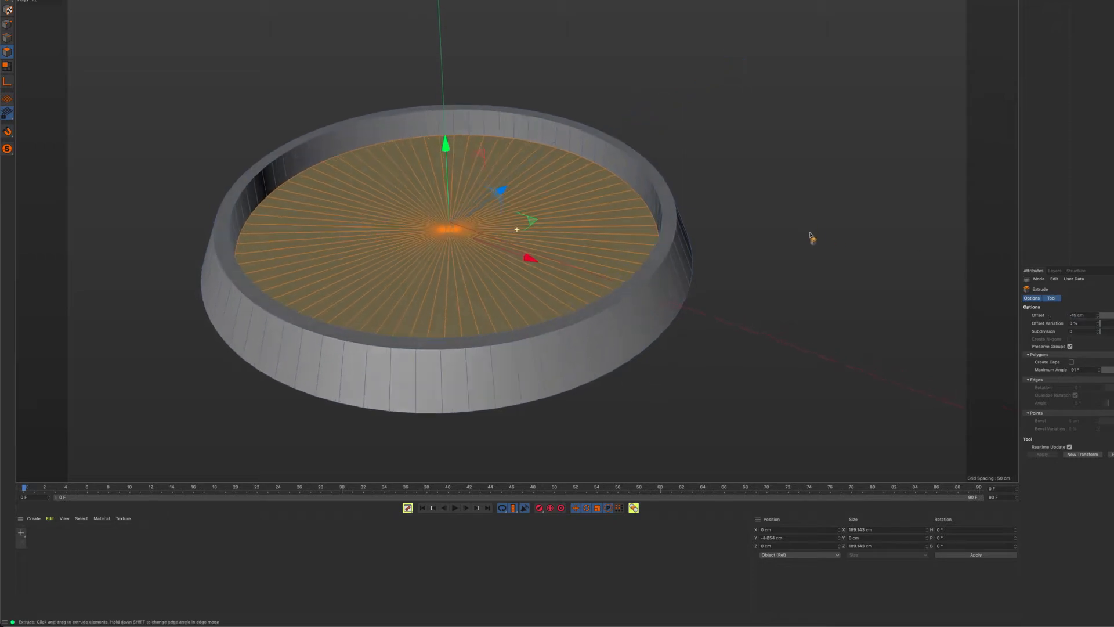
# Step: Inset the recessed floor by about 42 cm and extrude the inner disc up about 5.6 cm
pyautogui.rightClick(812, 131)
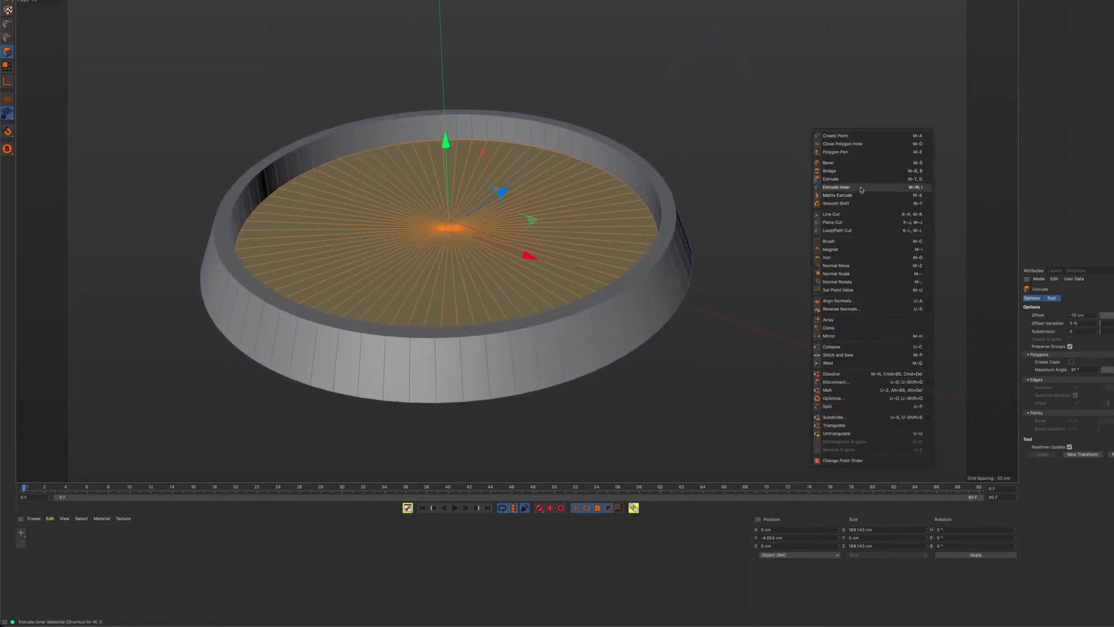
pyautogui.click(836, 187)
pyautogui.moveTo(825, 210); pyautogui.dragTo(825, 209)
pyautogui.rightClick(813, 157)
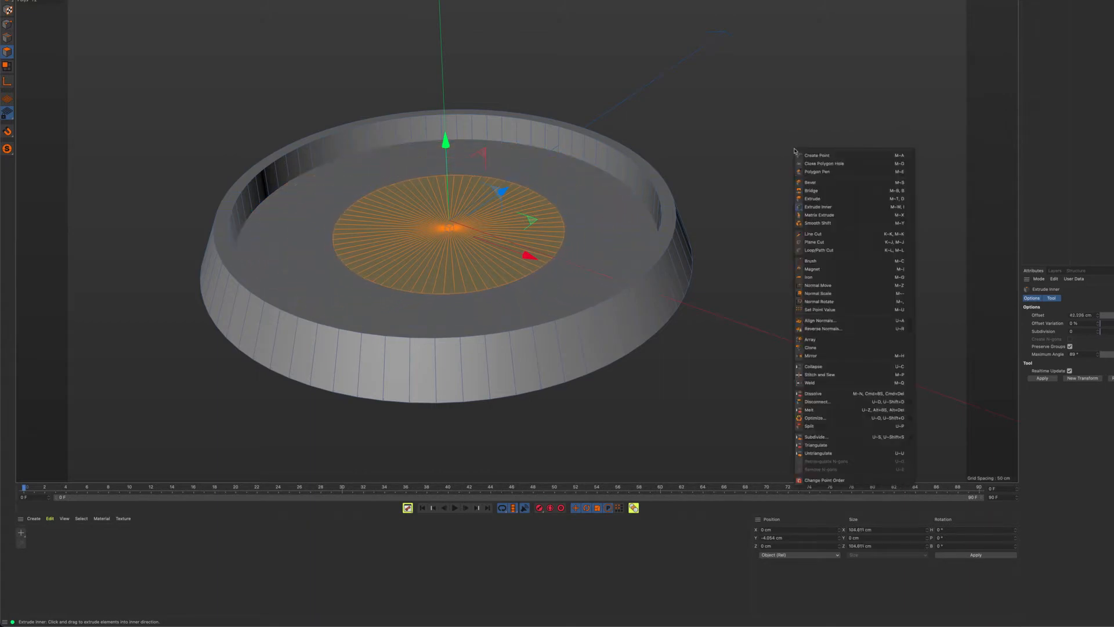
pyautogui.click(814, 200)
pyautogui.moveTo(726, 220); pyautogui.dragTo(722, 222)
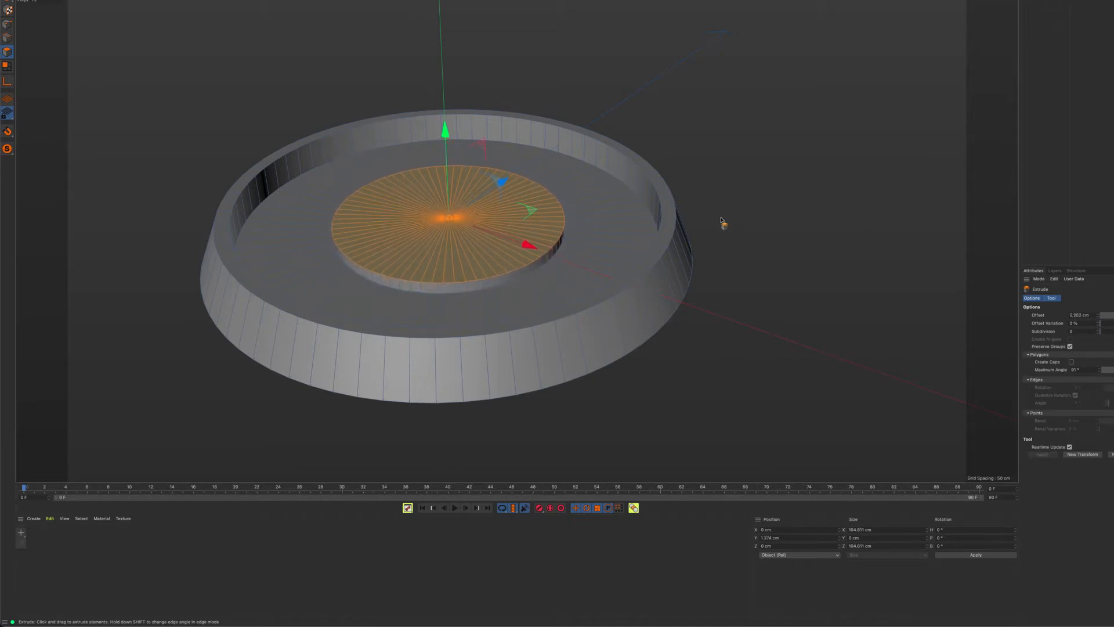
# Step: Inset the raised disc's top face by about 25 cm and extrude the centre up about 27 cm into a column
pyautogui.rightClick(778, 172)
pyautogui.click(808, 226)
pyautogui.moveTo(803, 224); pyautogui.dragTo(824, 200)
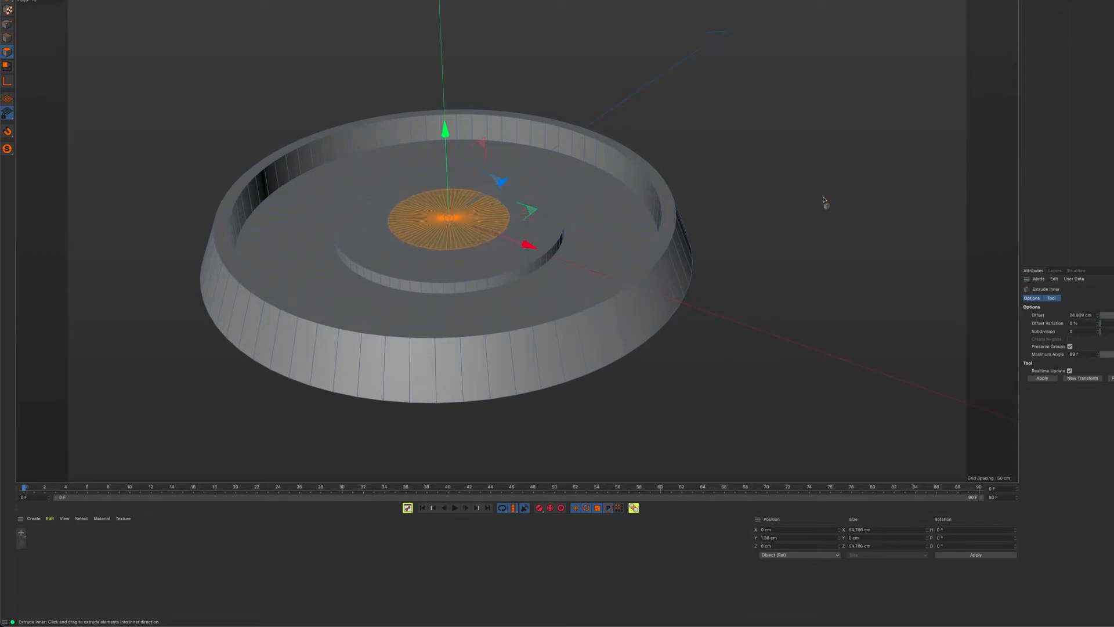
pyautogui.rightClick(836, 142)
pyautogui.click(852, 191)
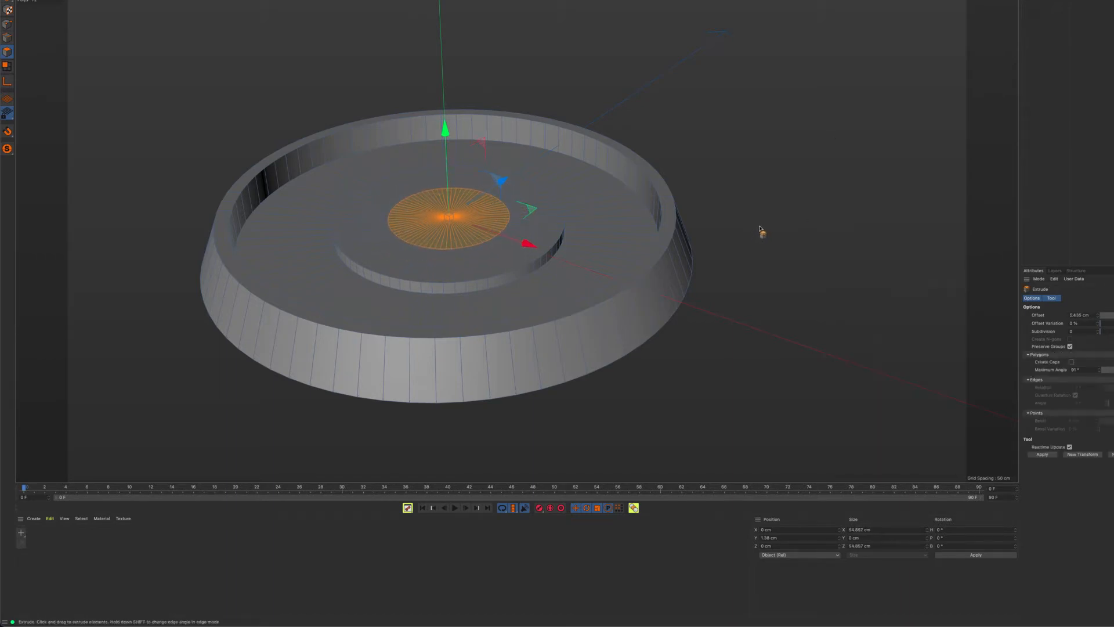
pyautogui.moveTo(761, 231); pyautogui.dragTo(761, 231)
pyautogui.rightClick(771, 173)
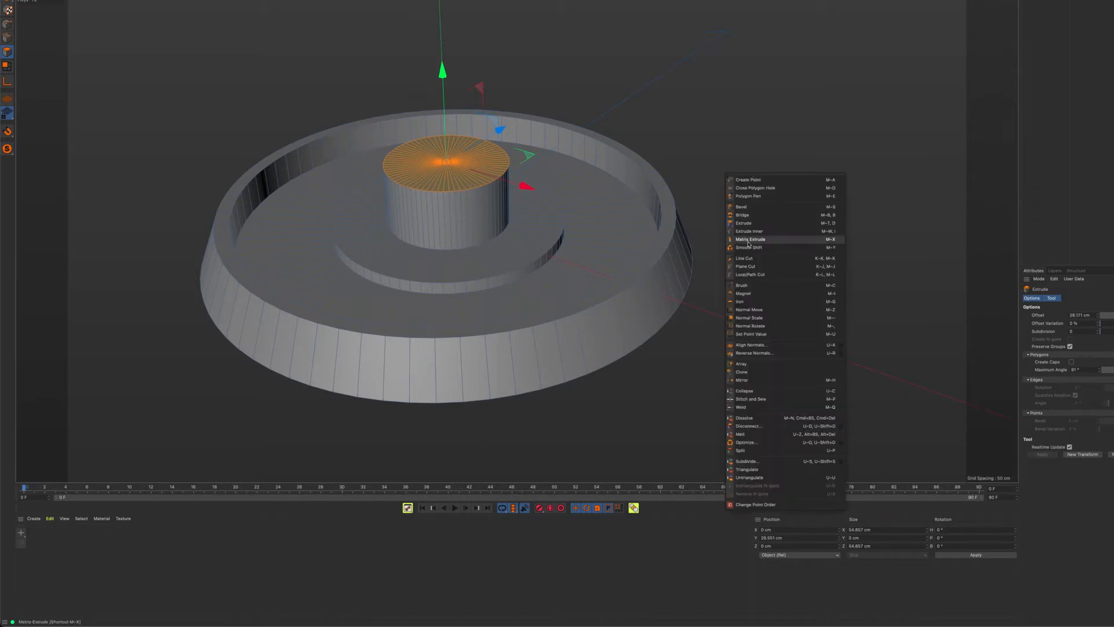
pyautogui.click(746, 231)
pyautogui.moveTo(715, 232); pyautogui.dragTo(714, 231)
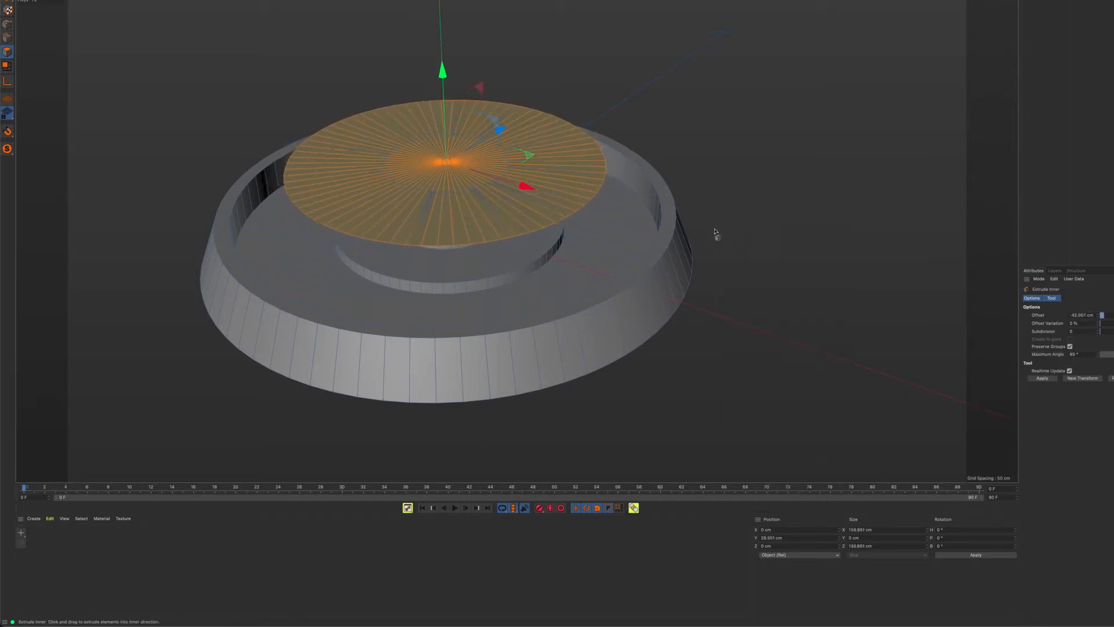
pyautogui.rightClick(754, 150)
pyautogui.click(781, 199)
pyautogui.moveTo(732, 216); pyautogui.dragTo(731, 216)
pyautogui.press('super+z')
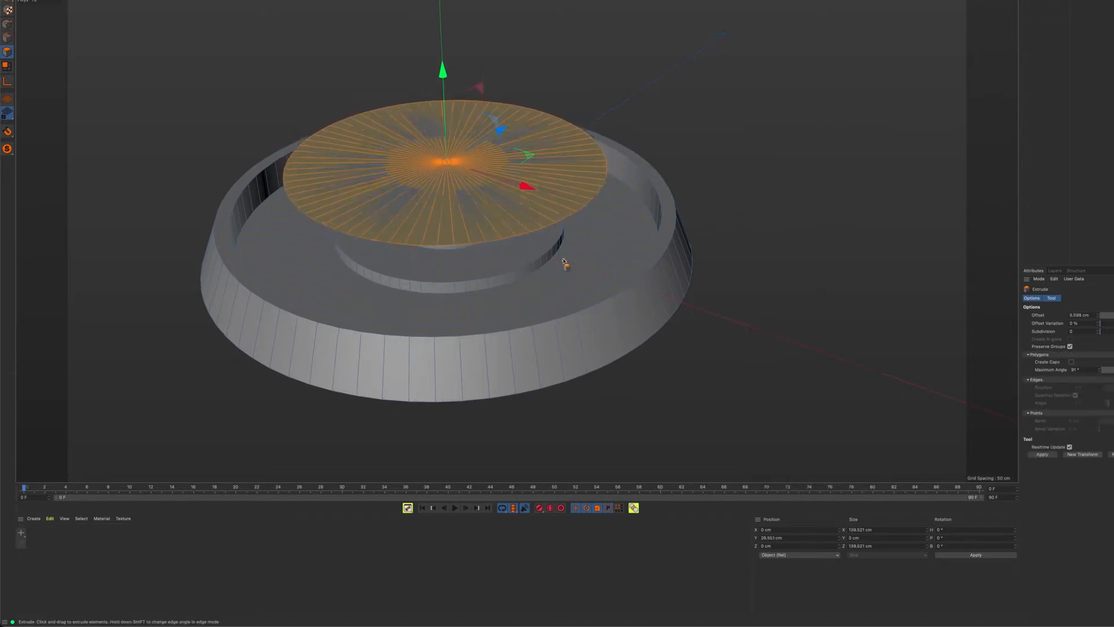
pyautogui.keyDown('alt'); pyautogui.moveTo(563, 258); pyautogui.dragTo(561, 248); pyautogui.keyUp('alt')
pyautogui.press('super+z')
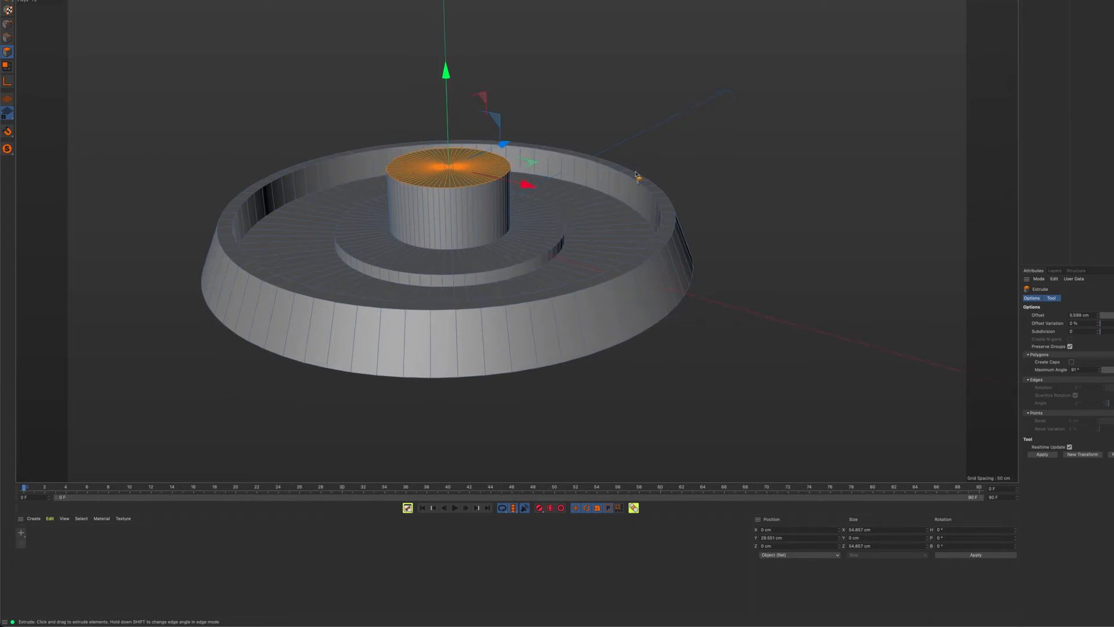
# Step: Expand the column's top face outward with Extrude Inner to a disc about 153 cm across
pyautogui.rightClick(699, 145)
pyautogui.click(723, 202)
pyautogui.moveTo(723, 201); pyautogui.dragTo(669, 201)
pyautogui.scroll(6, 450, 206)
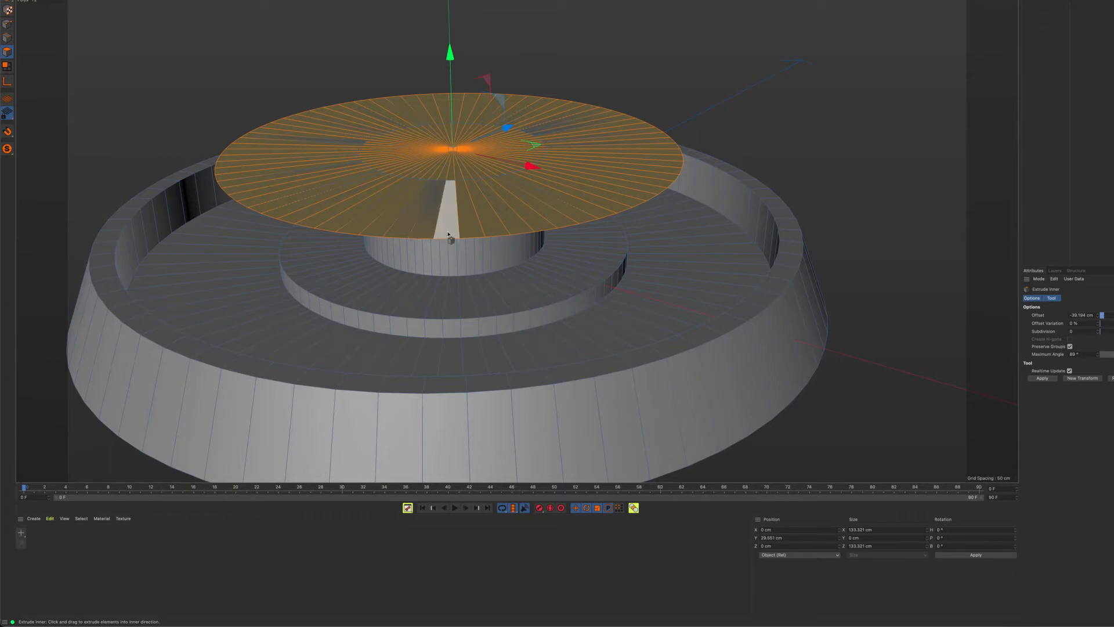
pyautogui.keyDown('alt'); pyautogui.moveTo(422, 234); pyautogui.dragTo(397, 185); pyautogui.keyUp('alt')
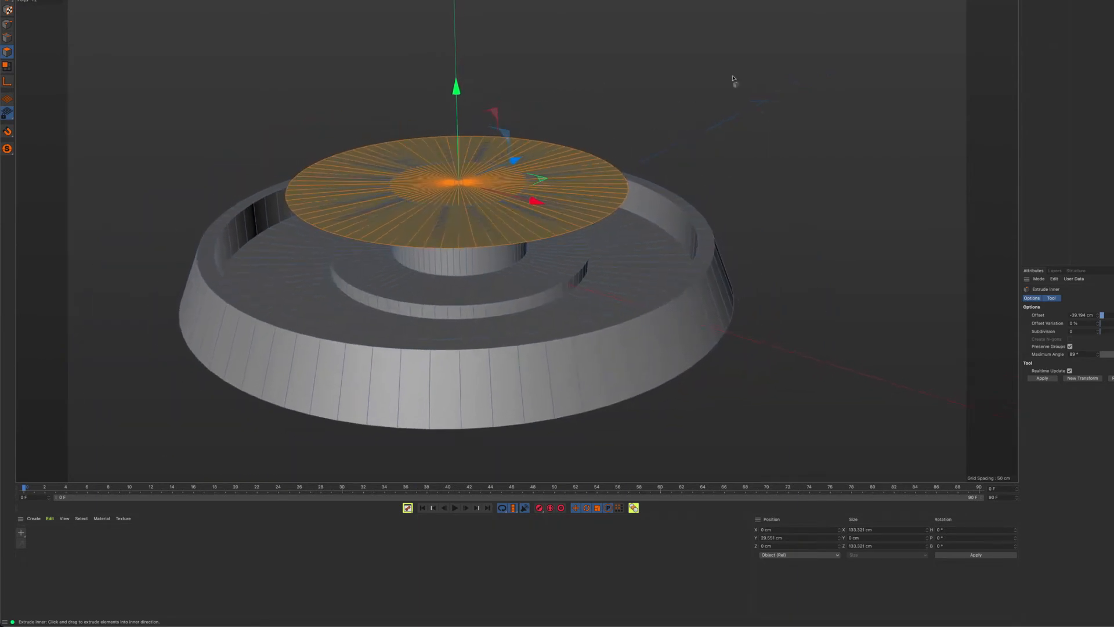
# Step: Extrude the wide disc on top of the column upward to give it a thin edge
pyautogui.rightClick(803, 84)
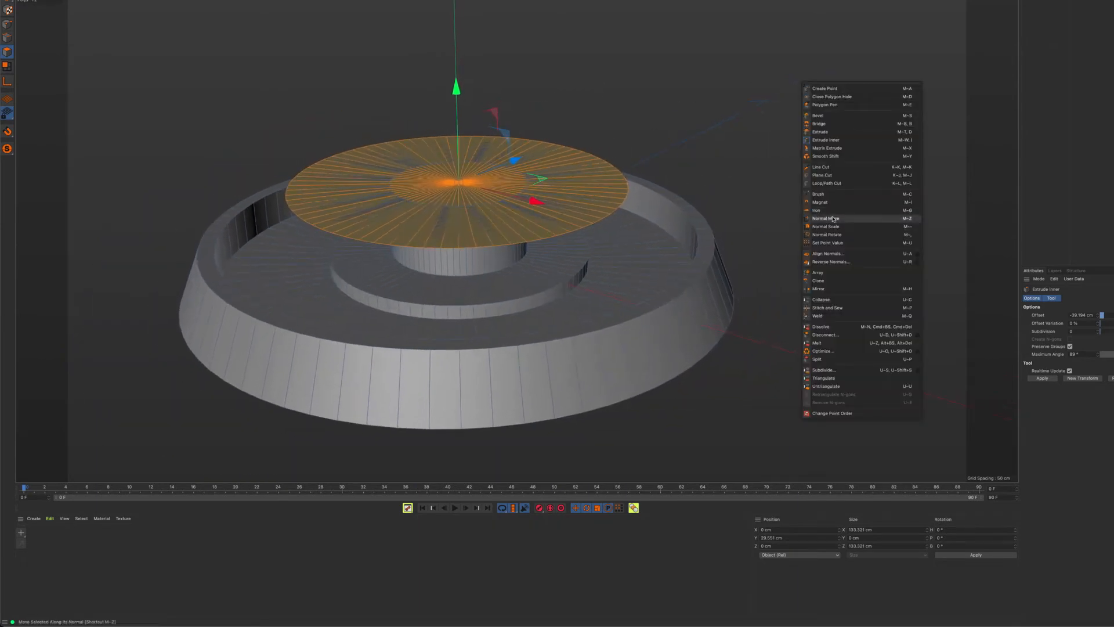
pyautogui.click(822, 131)
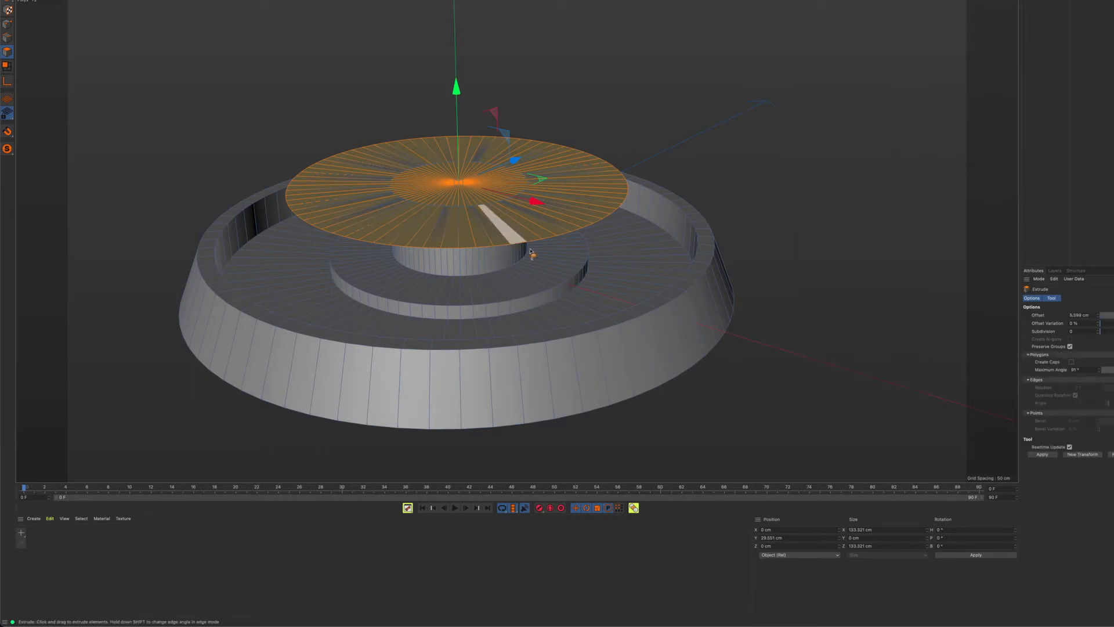
pyautogui.keyDown('alt'); pyautogui.moveTo(525, 287); pyautogui.dragTo(475, 201); pyautogui.keyUp('alt')
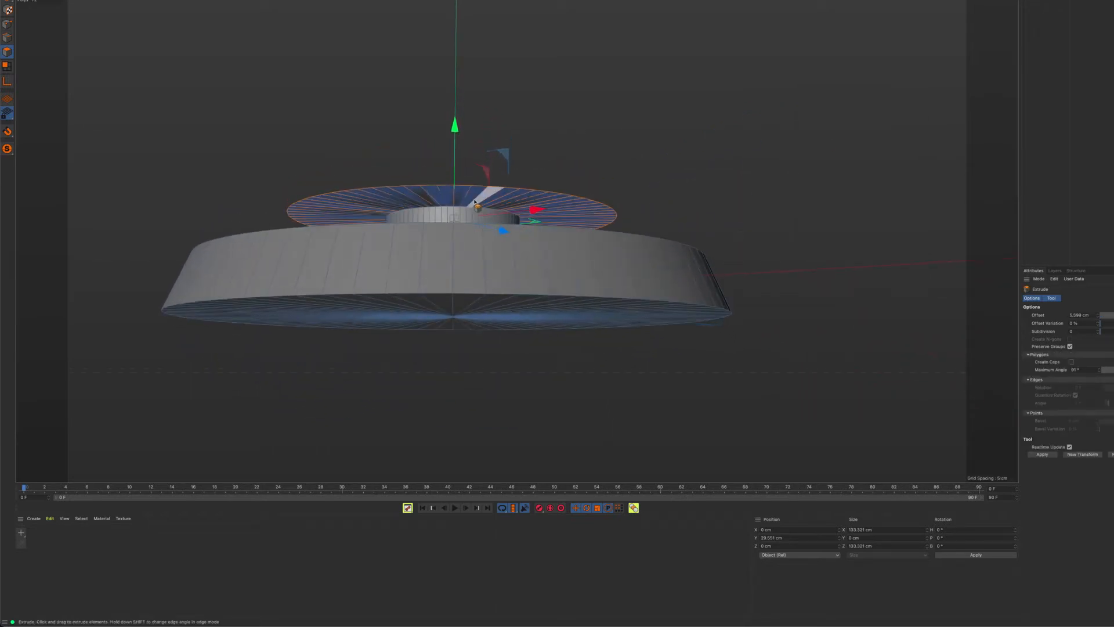
pyautogui.keyDown('alt'); pyautogui.moveTo(558, 199); pyautogui.dragTo(547, 248); pyautogui.keyUp('alt')
pyautogui.moveTo(681, 190); pyautogui.dragTo(693, 218)
# Step: Inset the disc's top face by about 39 cm and raise it to form a sloped cap
pyautogui.rightClick(728, 172)
pyautogui.click(755, 228)
pyautogui.moveTo(442, 107); pyautogui.dragTo(630, 149)
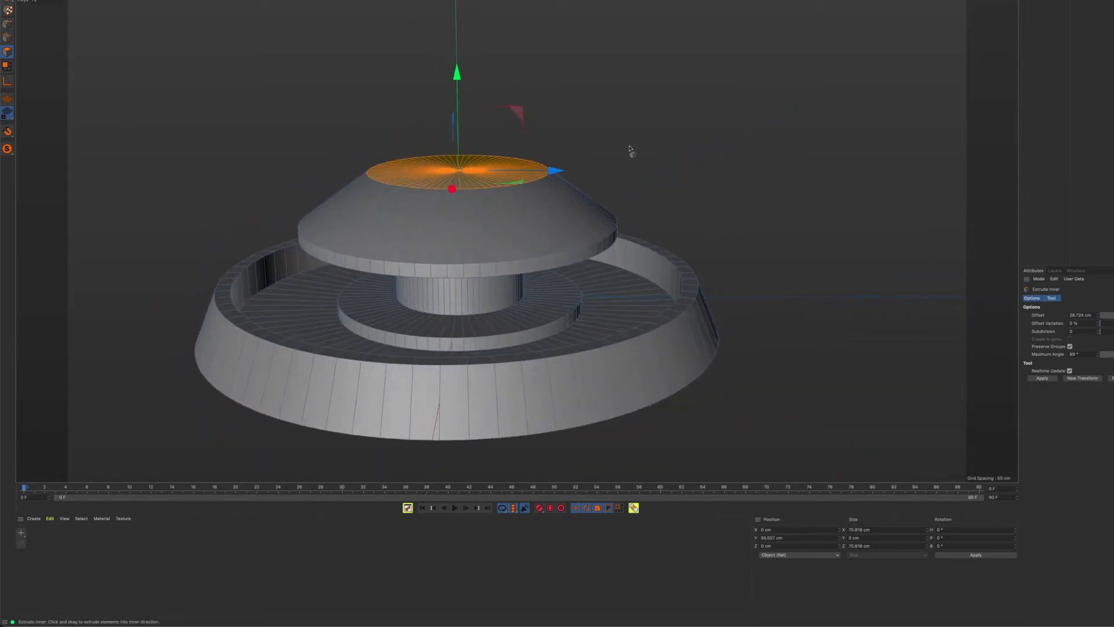
# Step: Inset the cap's top face by about 19 cm and extrude the centre down about 1.6 cm
pyautogui.rightClick(728, 144)
pyautogui.click(776, 203)
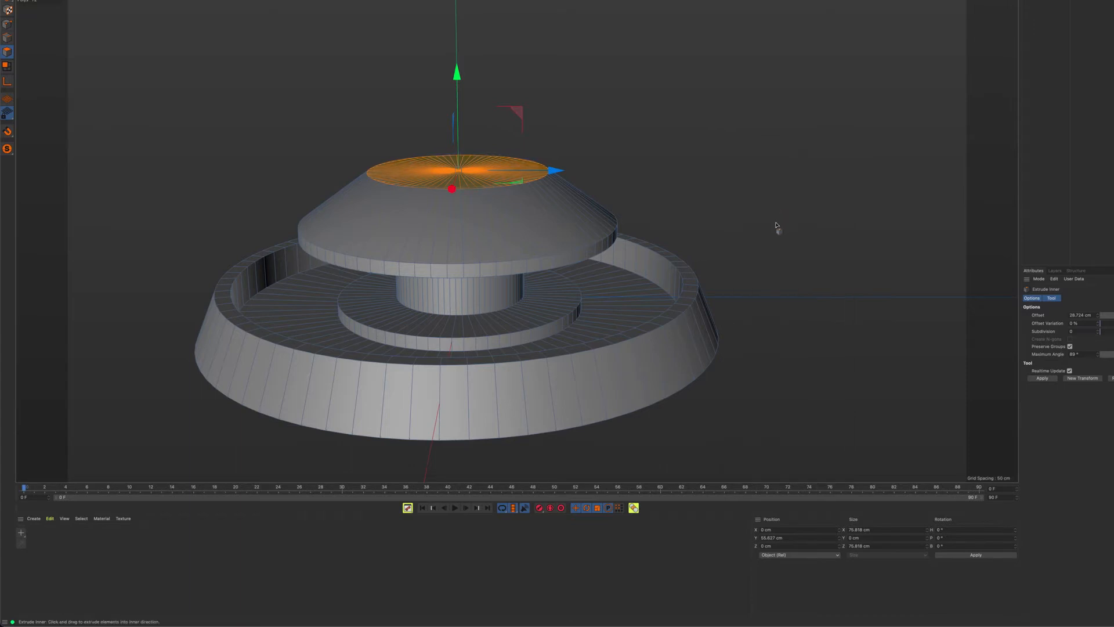
pyautogui.rightClick(797, 156)
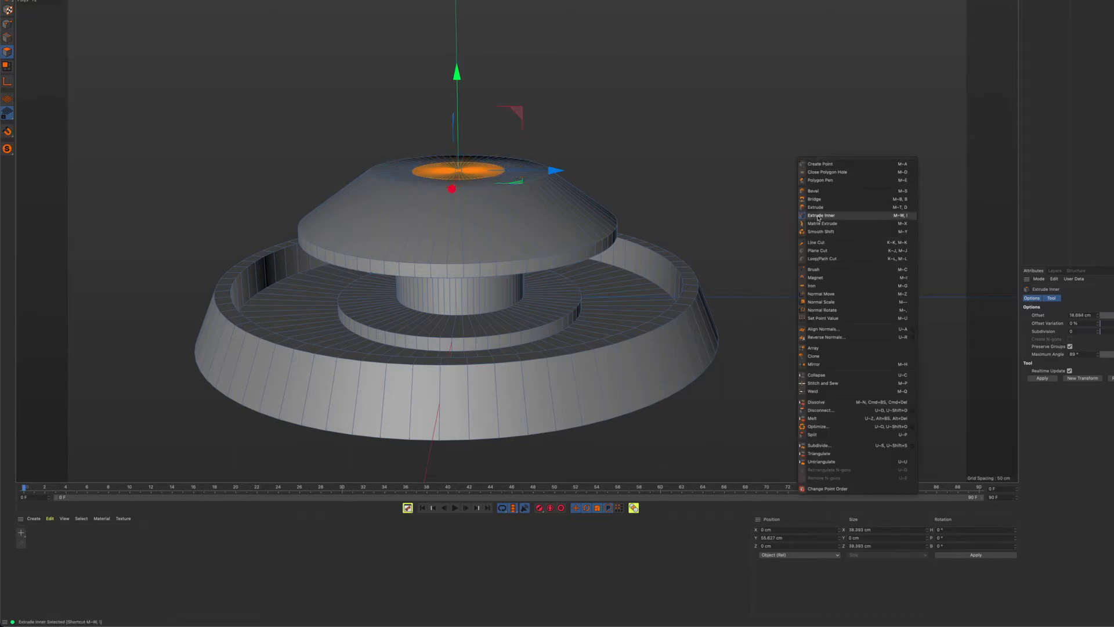
pyautogui.click(817, 207)
pyautogui.moveTo(776, 201); pyautogui.dragTo(776, 200)
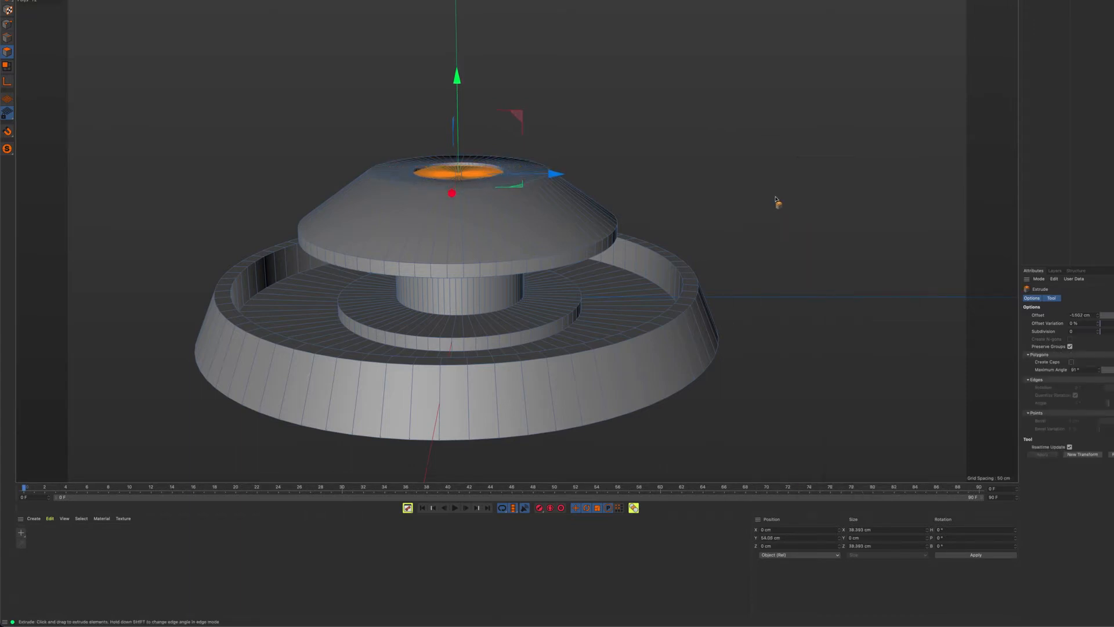
# Step: Inset the recessed face at the cap's centre by about 4.8 cm and extrude it upward about 17.5 cm
pyautogui.rightClick(797, 156)
pyautogui.click(823, 214)
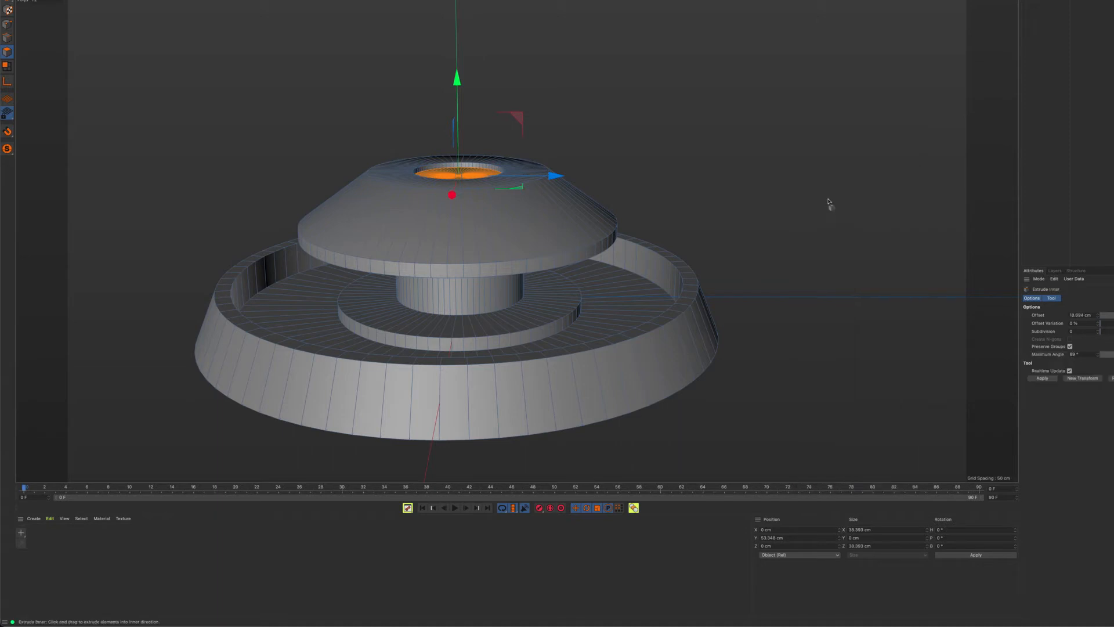
pyautogui.rightClick(819, 167)
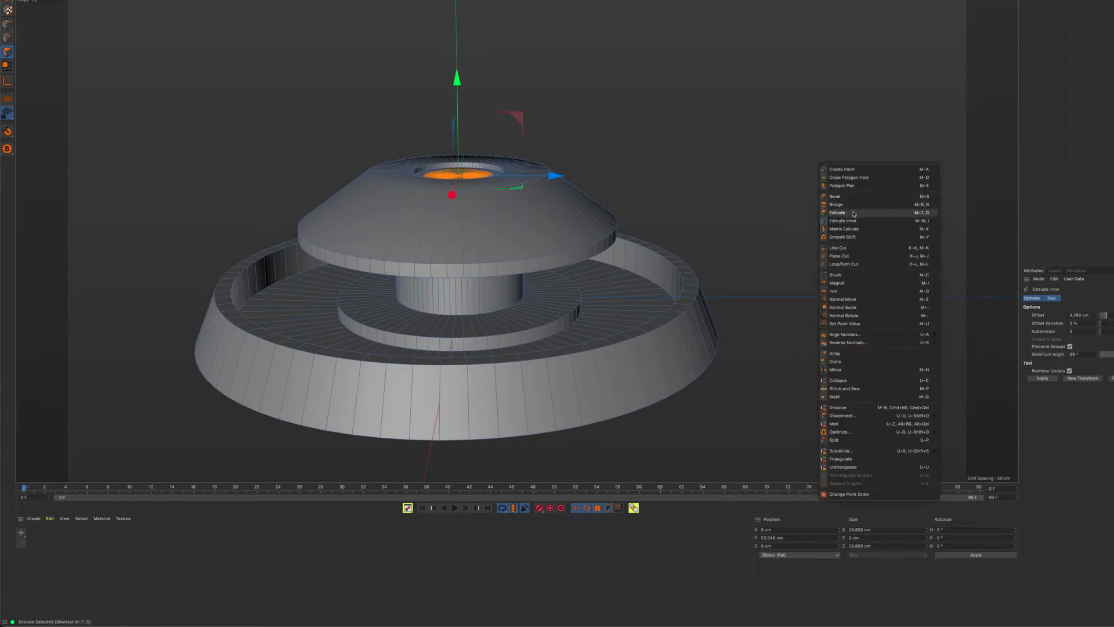
pyautogui.click(835, 216)
pyautogui.moveTo(778, 204); pyautogui.dragTo(777, 203)
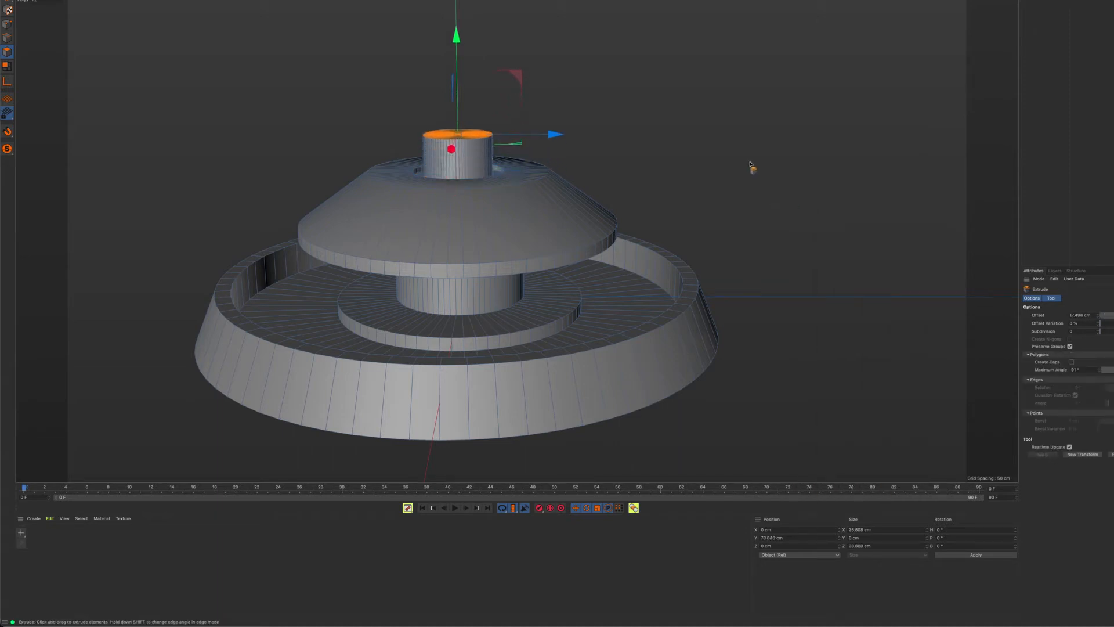
# Step: Inset the stem's top face by about 4.8 cm and raise it to form a chamfered shoulder
pyautogui.rightClick(750, 164)
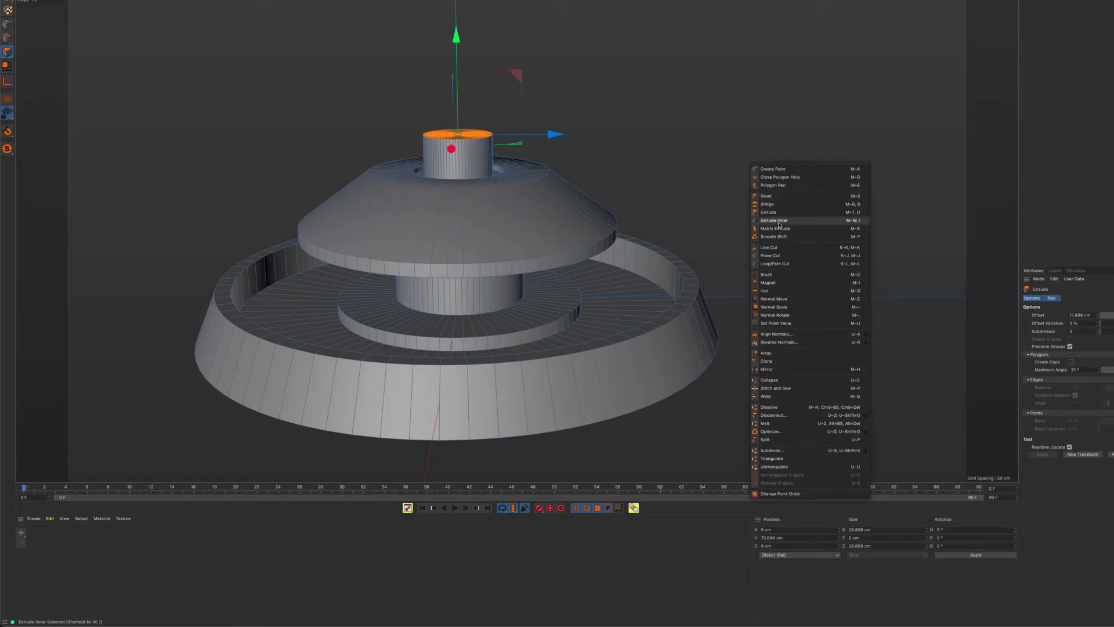
pyautogui.click(779, 221)
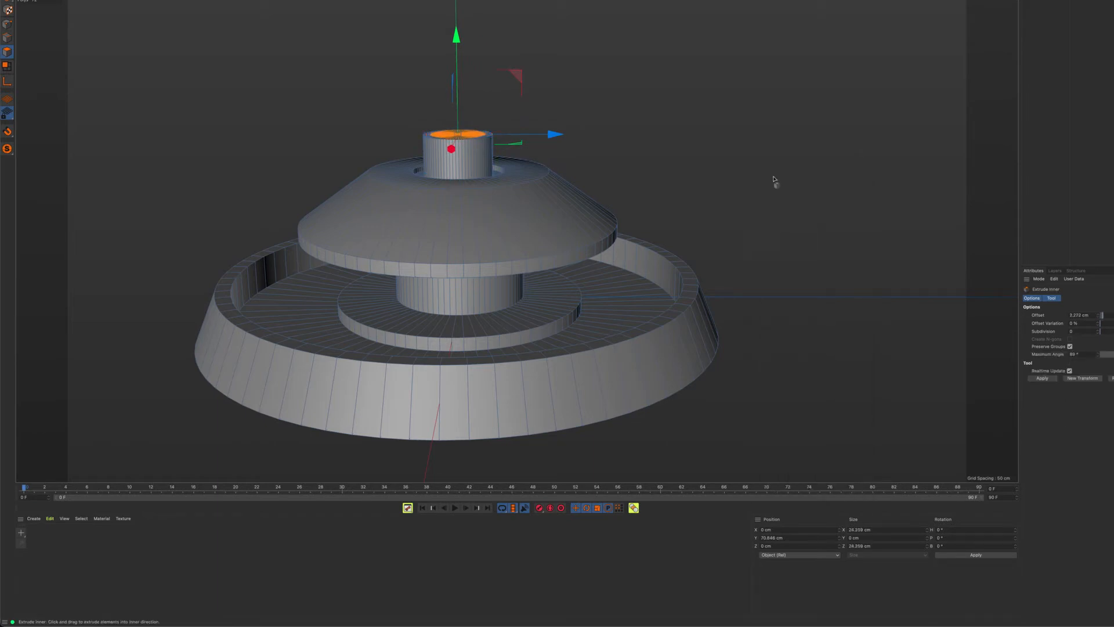
pyautogui.moveTo(457, 39); pyautogui.dragTo(456, 26)
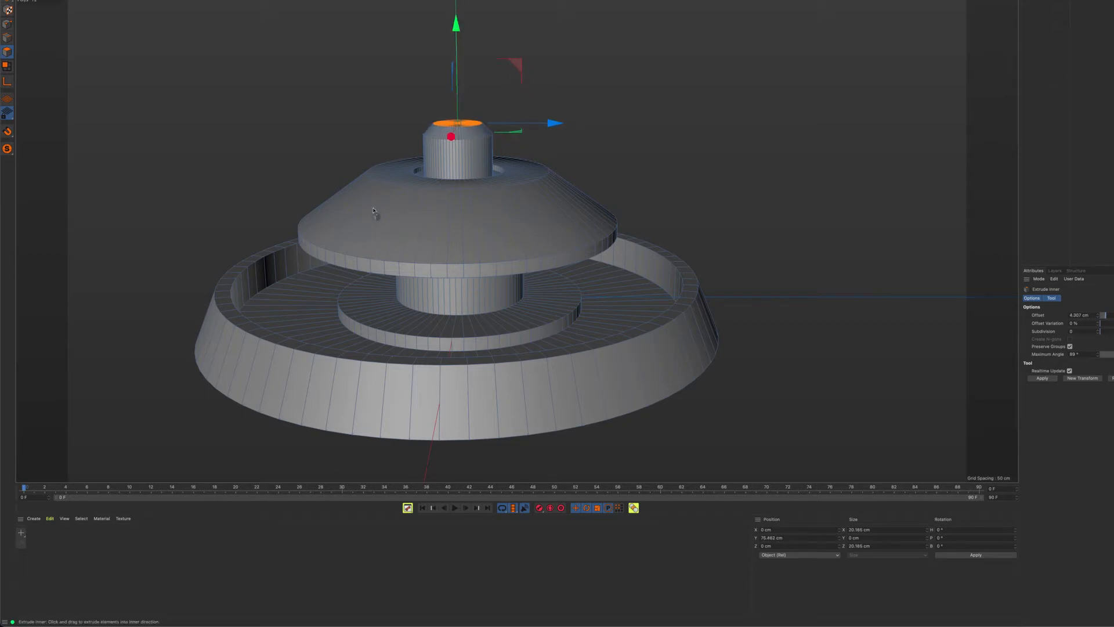
# Step: Inset the shoulder's top face by about 6.1 cm and extrude the centre up about 6 cm as a smaller stub
pyautogui.keyDown('alt'); pyautogui.moveTo(496, 184); pyautogui.dragTo(453, 237); pyautogui.keyUp('alt')
pyautogui.rightClick(620, 138)
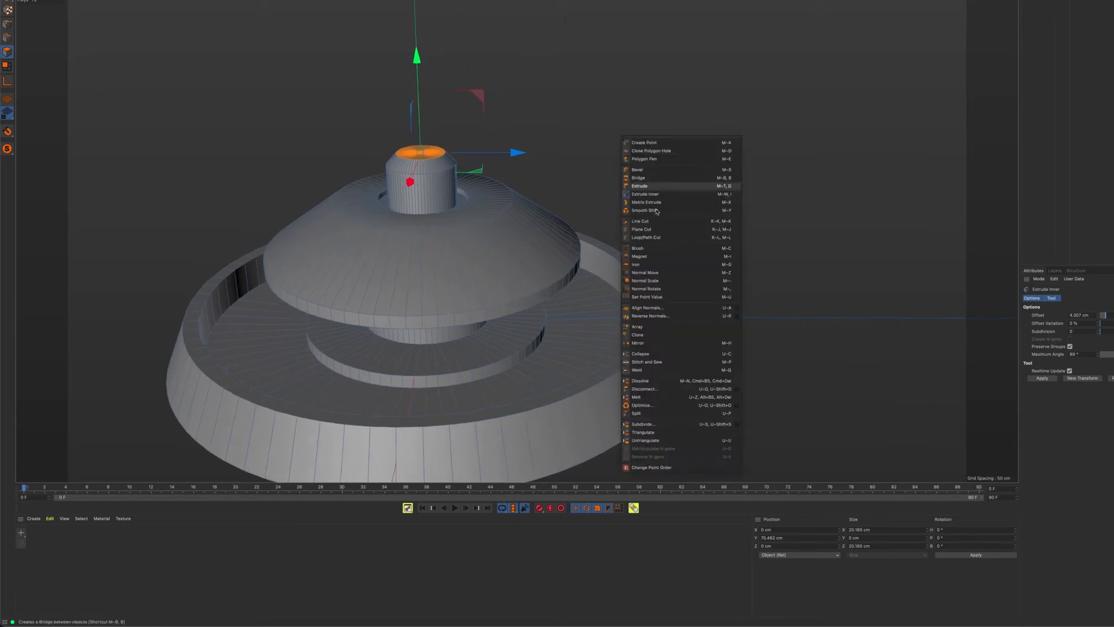
pyautogui.click(652, 204)
pyautogui.rightClick(668, 160)
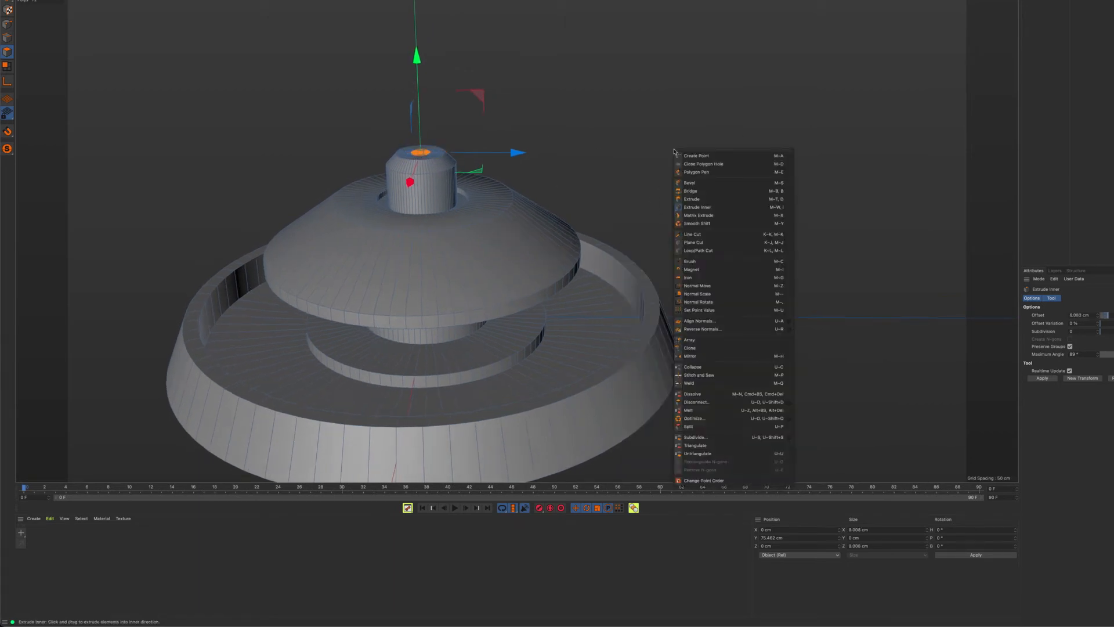
pyautogui.click(699, 199)
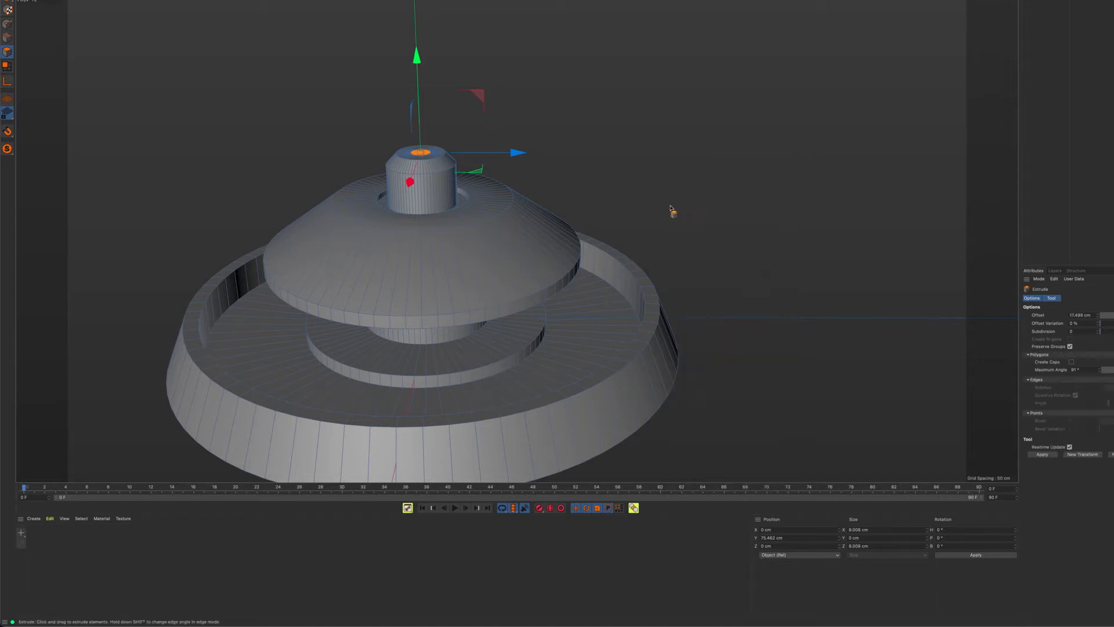
pyautogui.moveTo(664, 207)
pyautogui.mouseDown()
pyautogui.moveTo(659, 219)
pyautogui.moveTo(663, 201)
pyautogui.mouseUp()
# Step: Inset the stub's top face to about 4.7 cm across and extrude it up about 66 cm as an antenna
pyautogui.rightClick(666, 200)
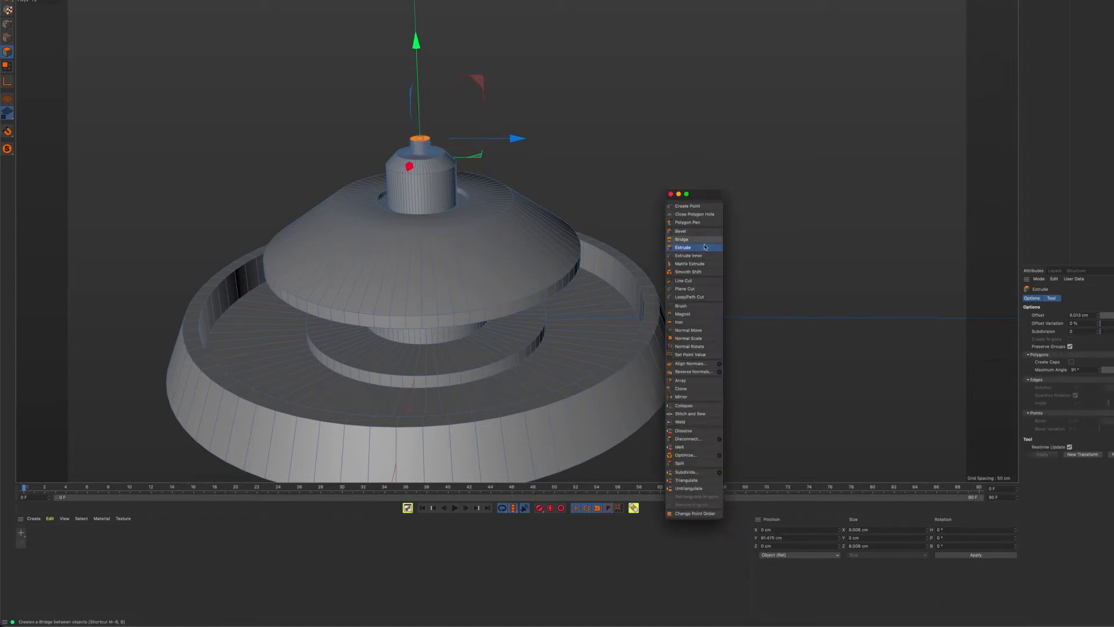
pyautogui.click(698, 256)
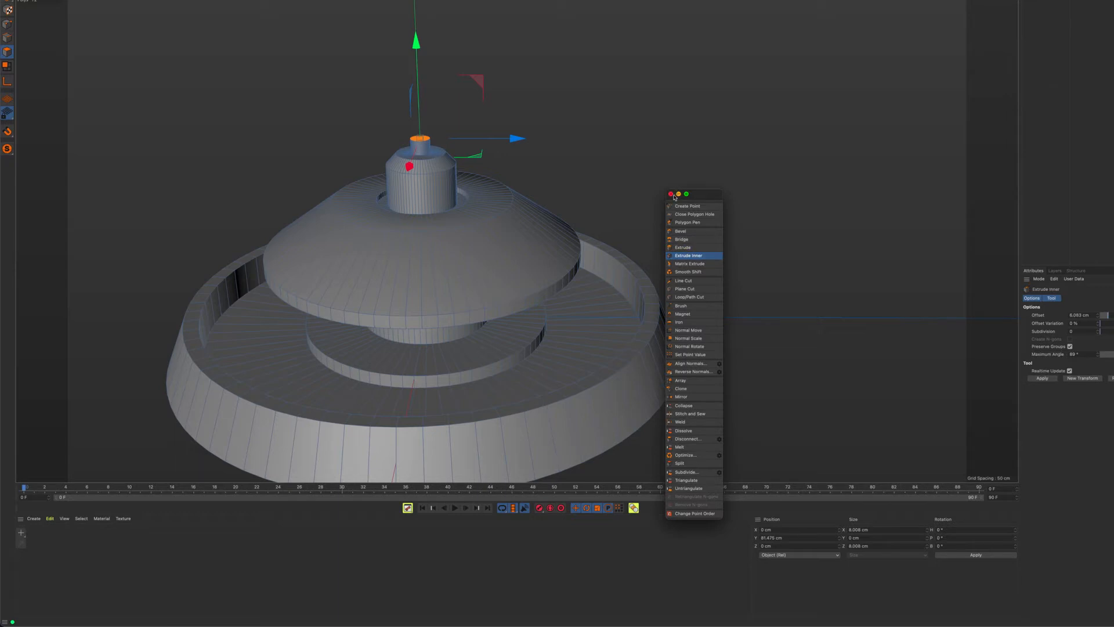
pyautogui.click(670, 194)
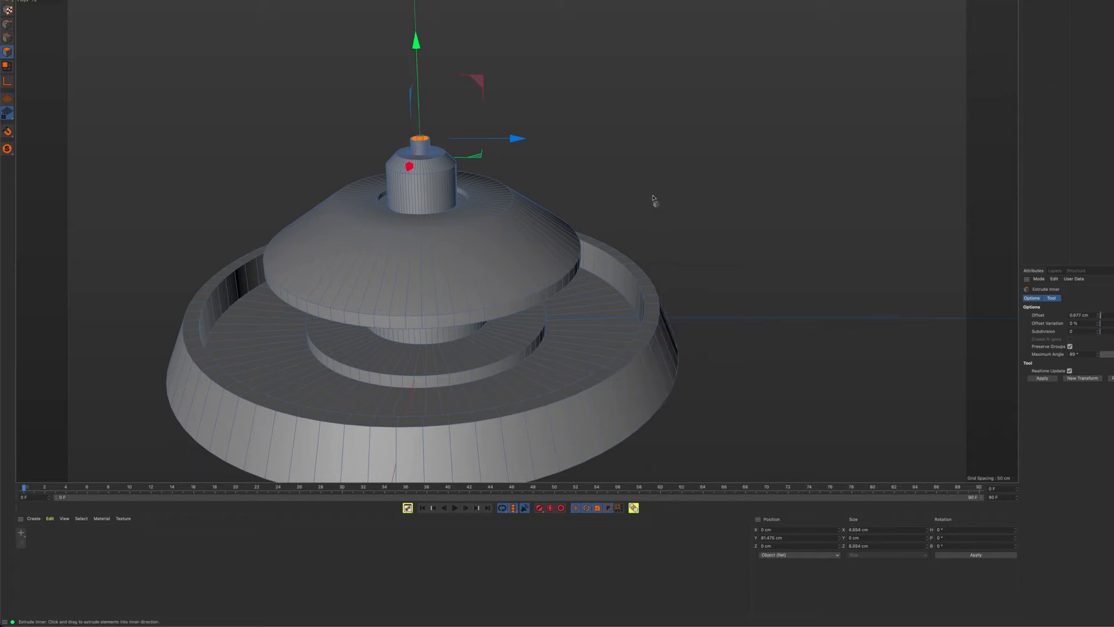
pyautogui.rightClick(656, 199)
pyautogui.click(677, 225)
pyautogui.keyDown('alt'); pyautogui.moveTo(675, 226); pyautogui.dragTo(601, 228, button='right'); pyautogui.keyUp('alt')
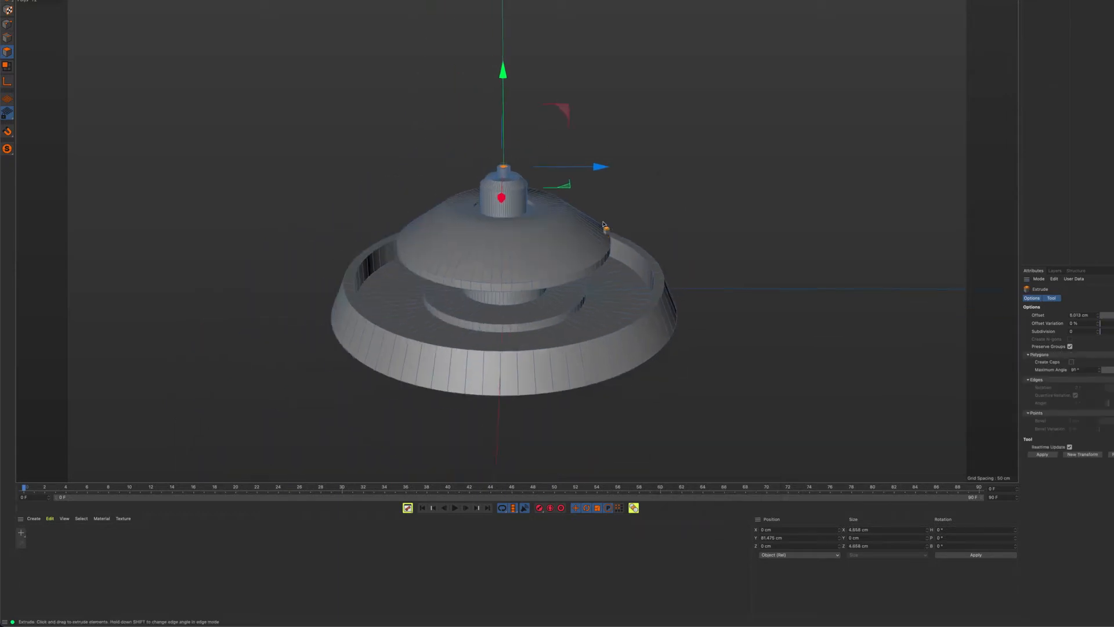
pyautogui.keyDown('alt'); pyautogui.moveTo(602, 228); pyautogui.dragTo(567, 305, button='middle'); pyautogui.keyUp('alt')
pyautogui.moveTo(605, 271); pyautogui.dragTo(614, 269)
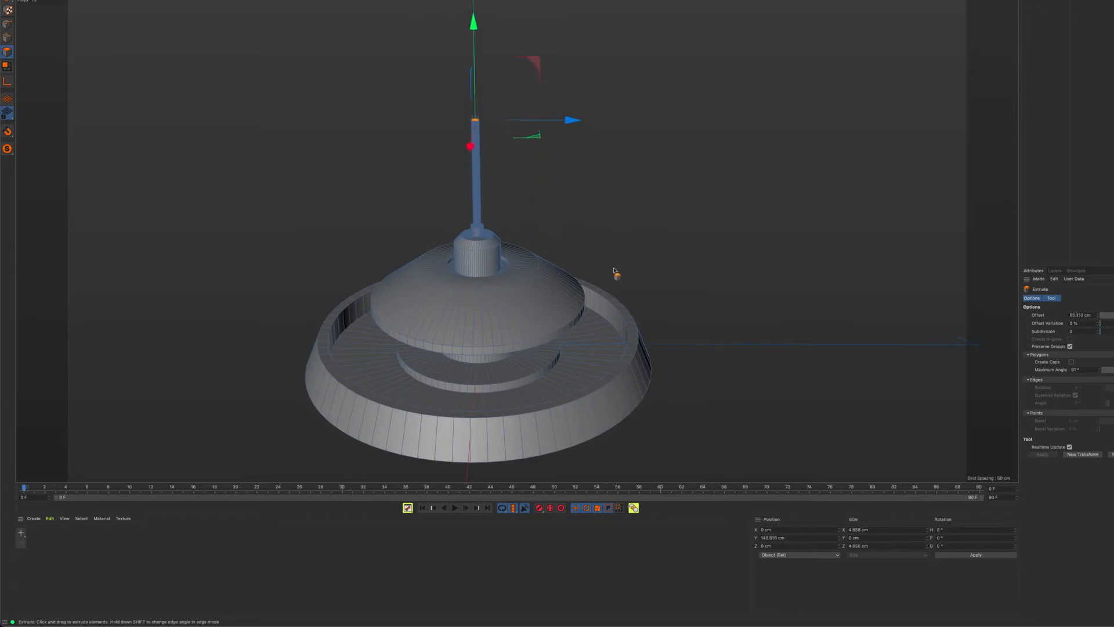
# Step: Scale the antenna's top face down to about 1 cm across so the antenna tapers to a thin tip
pyautogui.keyDown('alt'); pyautogui.moveTo(576, 234); pyautogui.dragTo(517, 284); pyautogui.keyUp('alt')
pyautogui.keyDown('alt'); pyautogui.moveTo(516, 284); pyautogui.dragTo(501, 299, button='middle'); pyautogui.keyUp('alt')
pyautogui.press('r')
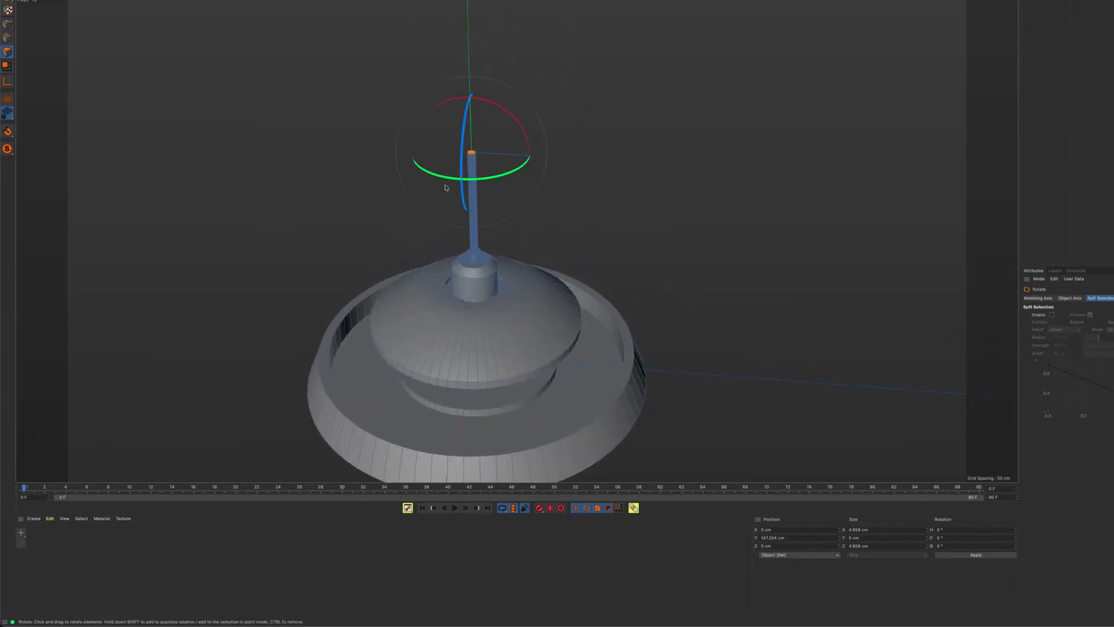
pyautogui.press('t')
pyautogui.moveTo(532, 141); pyautogui.dragTo(271, 145)
pyautogui.keyDown('alt'); pyautogui.moveTo(406, 280); pyautogui.dragTo(374, 195); pyautogui.keyUp('alt')
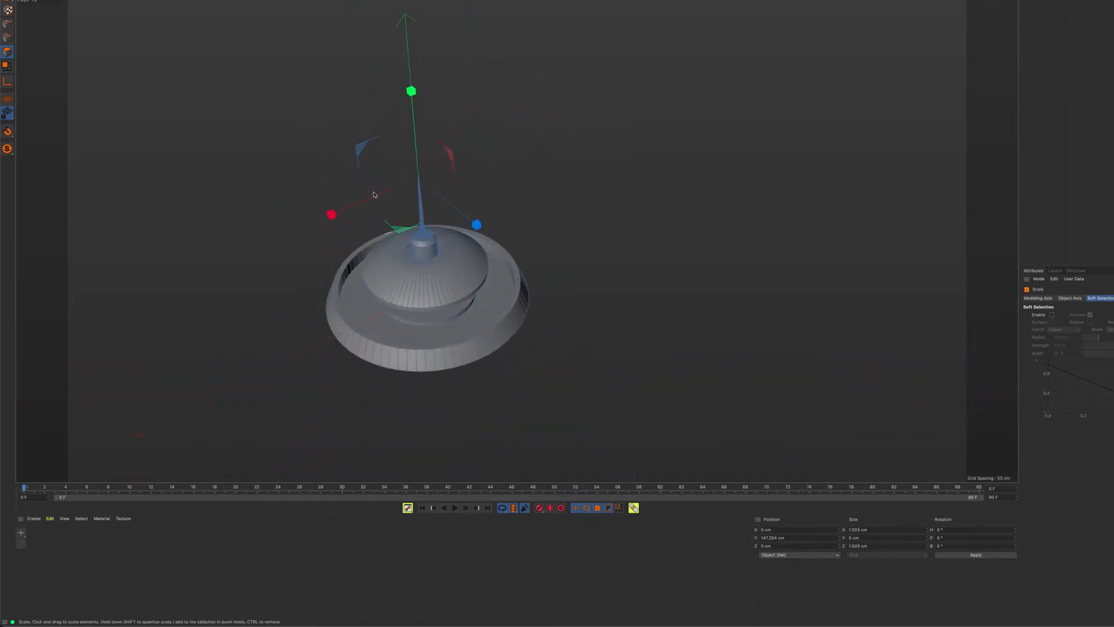
# Step: Try rotating the whole object about its horizontal axes in model mode and undo the rotations
pyautogui.press('e')
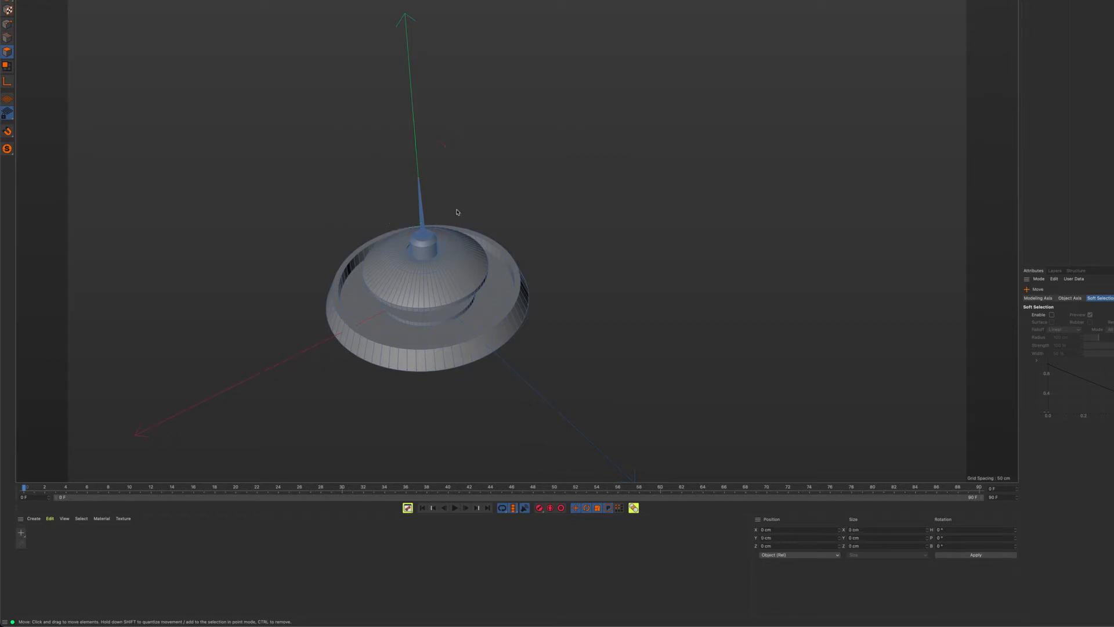
pyautogui.keyDown('alt'); pyautogui.moveTo(457, 212); pyautogui.dragTo(714, 102); pyautogui.keyUp('alt')
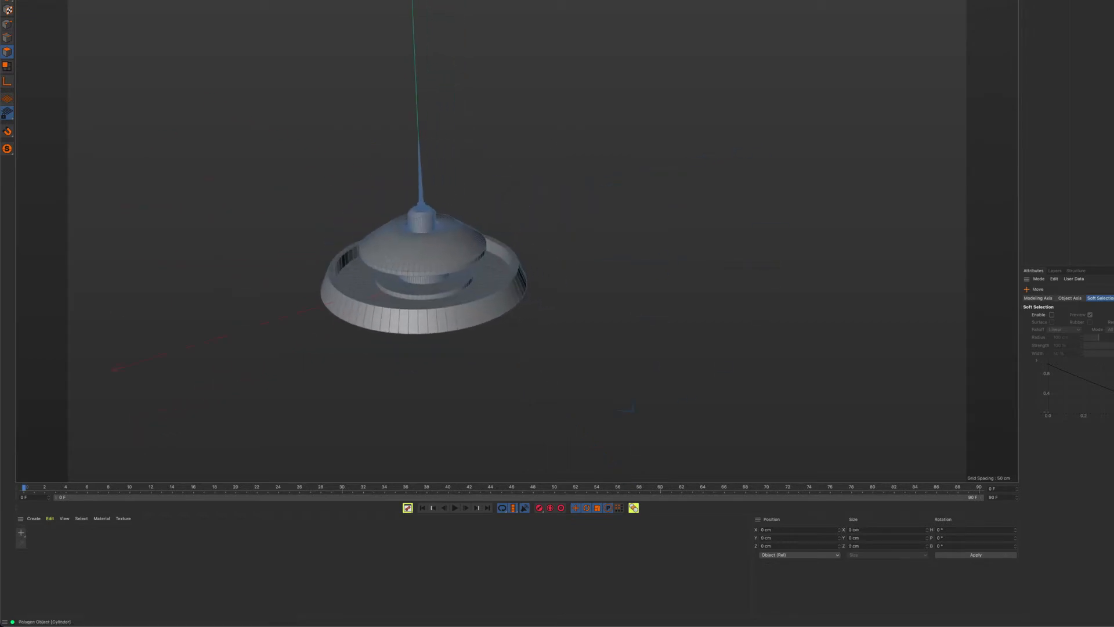
pyautogui.press('r')
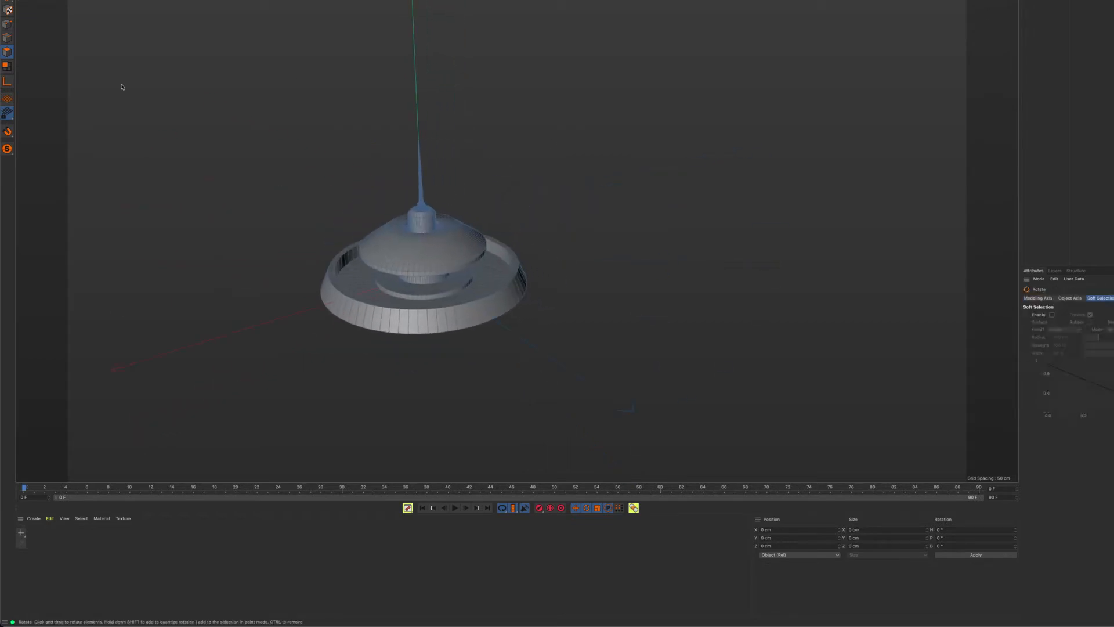
pyautogui.click(4, 1)
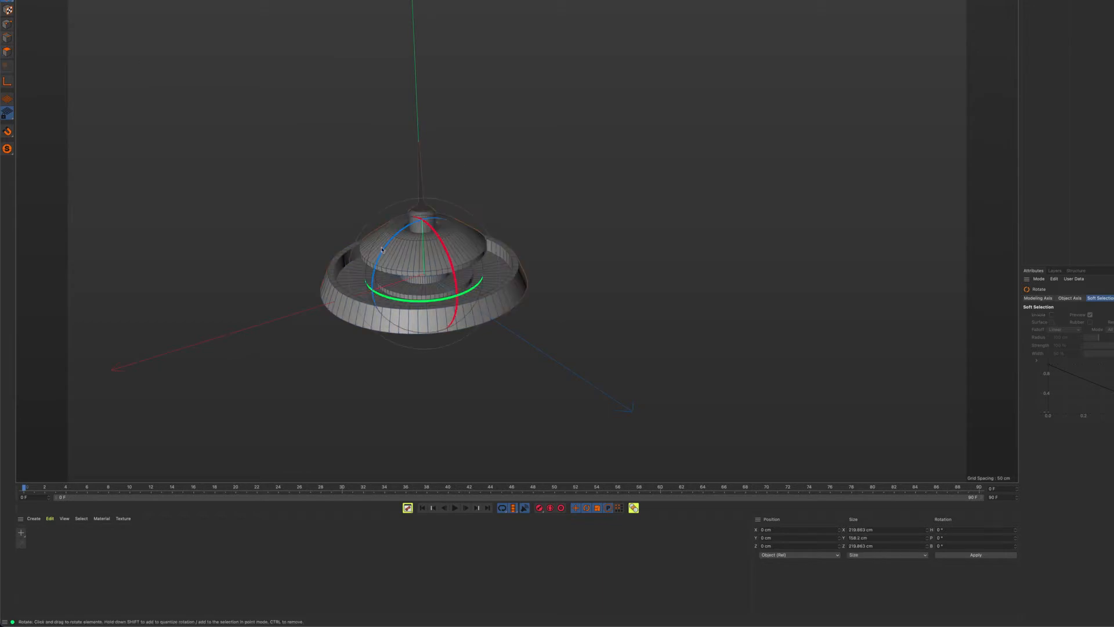
pyautogui.moveTo(382, 250); pyautogui.dragTo(515, 229)
pyautogui.press('super+z')
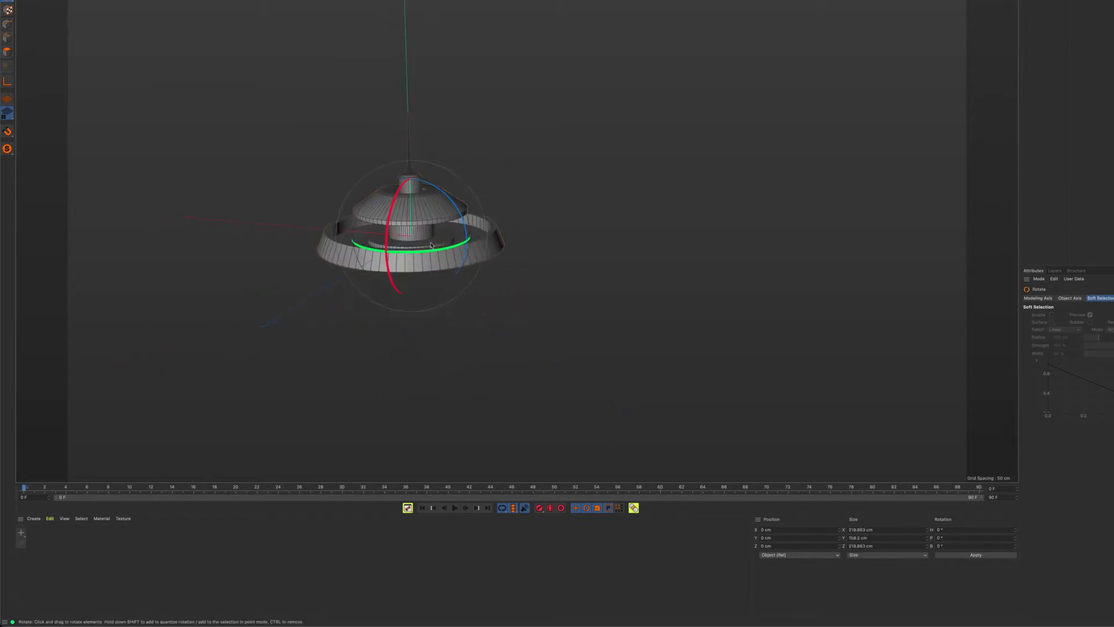
pyautogui.moveTo(389, 262); pyautogui.dragTo(402, 326)
pyautogui.keyDown('alt'); pyautogui.moveTo(374, 250); pyautogui.dragTo(468, 259); pyautogui.keyUp('alt')
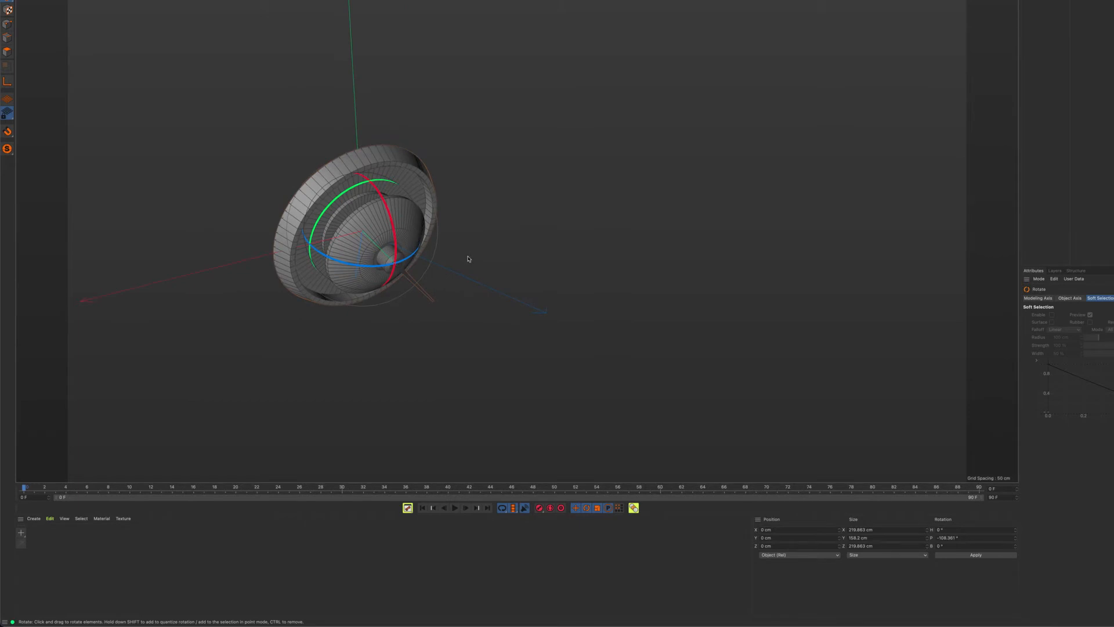
pyautogui.hotkey('ctrl', 'z')
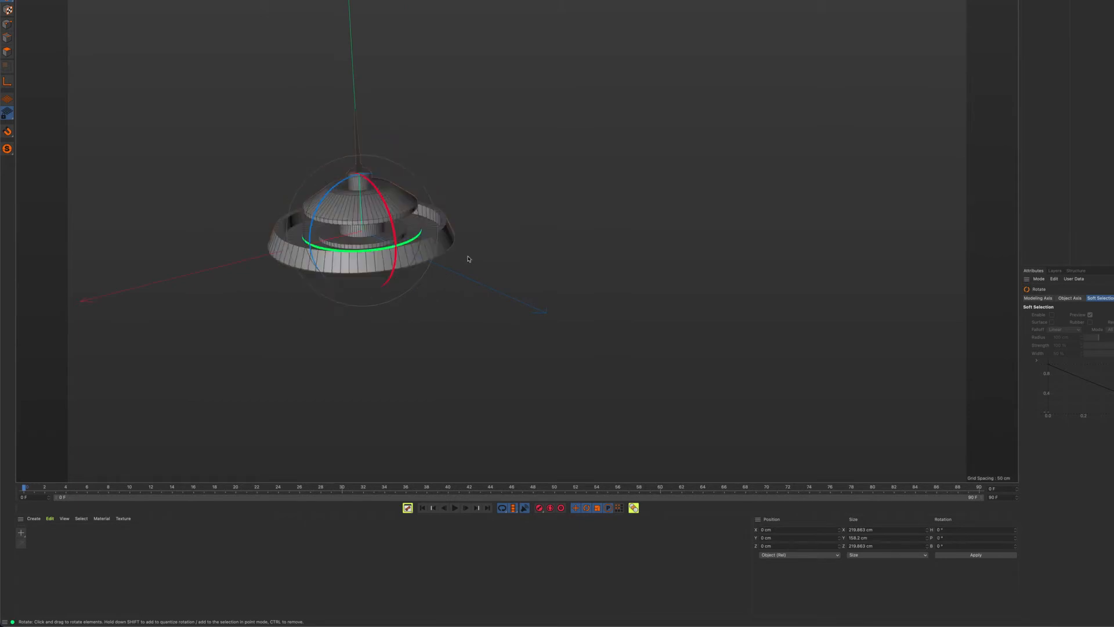
# Step: Delete the tiered cylinder object and add a new 200 cm cube to the scene
pyautogui.keyDown('alt'); pyautogui.moveTo(383, 207); pyautogui.dragTo(546, 218, button='right'); pyautogui.keyUp('alt')
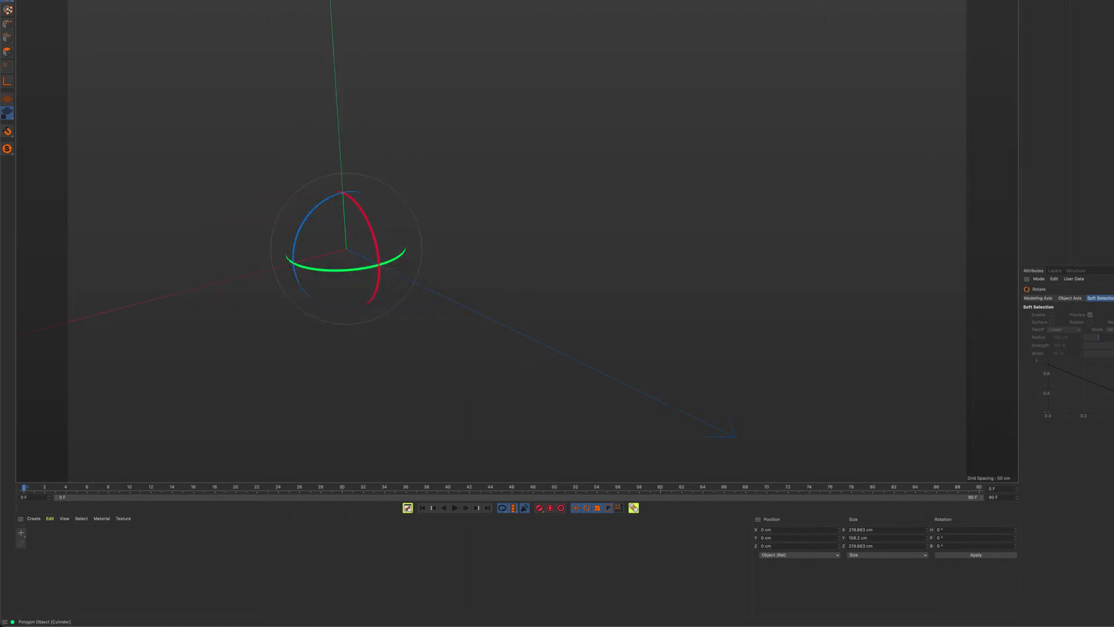
pyautogui.keyDown('alt'); pyautogui.moveTo(715, 110); pyautogui.dragTo(714, 120); pyautogui.keyUp('alt')
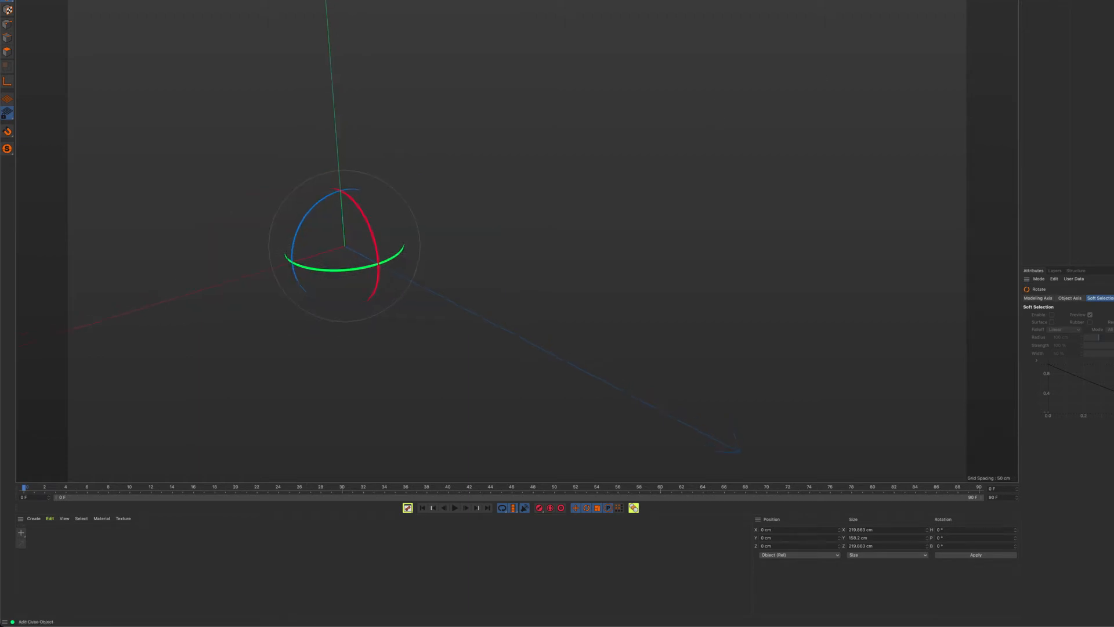
pyautogui.keyDown('alt'); pyautogui.moveTo(581, 157); pyautogui.dragTo(735, 97); pyautogui.keyUp('alt')
pyautogui.keyDown('alt'); pyautogui.moveTo(736, 97); pyautogui.dragTo(568, 204, button='right'); pyautogui.keyUp('alt')
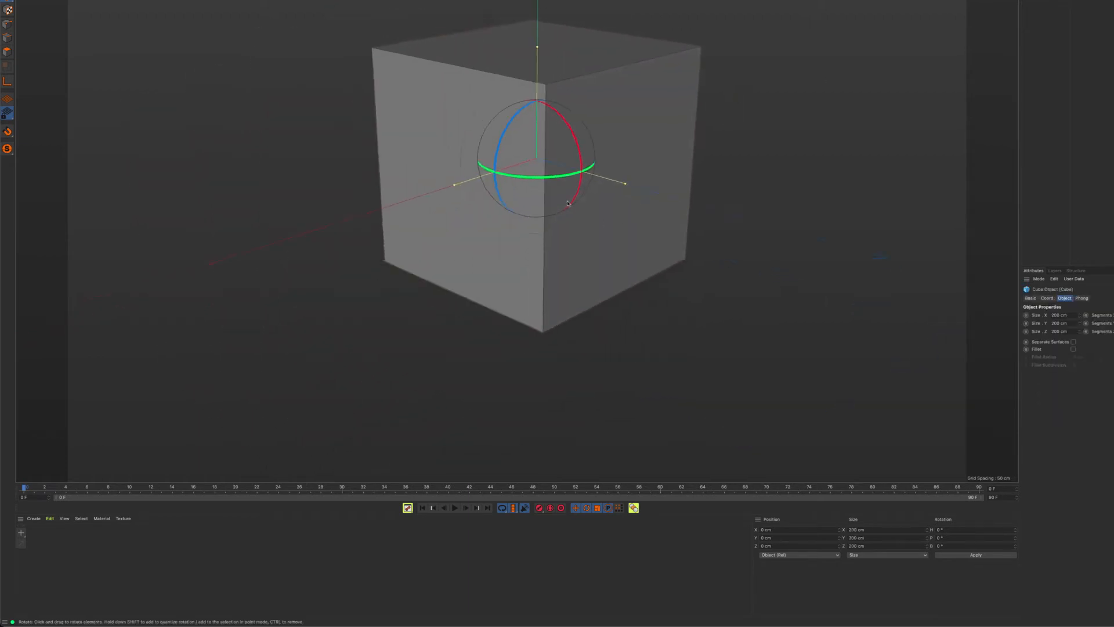
# Step: Resize the cube into an upright square slab about 23 cm thick and 138 cm high and wide
pyautogui.keyDown('alt'); pyautogui.moveTo(566, 196); pyautogui.dragTo(413, 136); pyautogui.keyUp('alt')
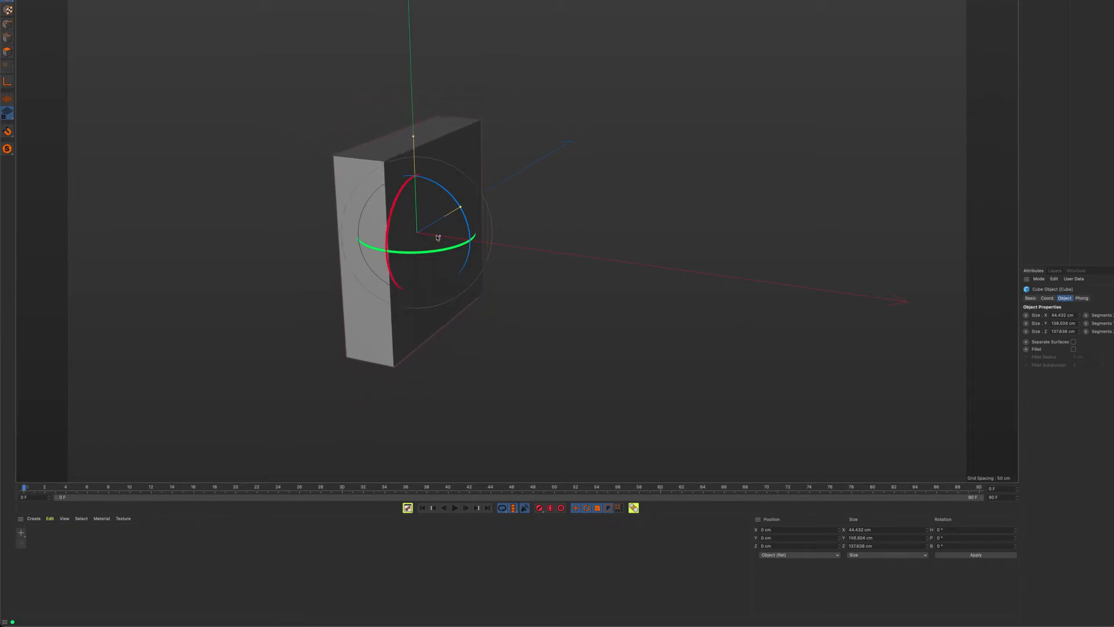
pyautogui.moveTo(445, 237); pyautogui.dragTo(430, 236)
pyautogui.keyDown('alt'); pyautogui.moveTo(462, 219); pyautogui.dragTo(488, 157, button='middle'); pyautogui.keyUp('alt')
pyautogui.moveTo(488, 157)
pyautogui.keyDown('alt'); pyautogui.mouseDown()
pyautogui.moveTo(443, 168)
pyautogui.moveTo(474, 153)
pyautogui.mouseUp(); pyautogui.keyUp('alt')
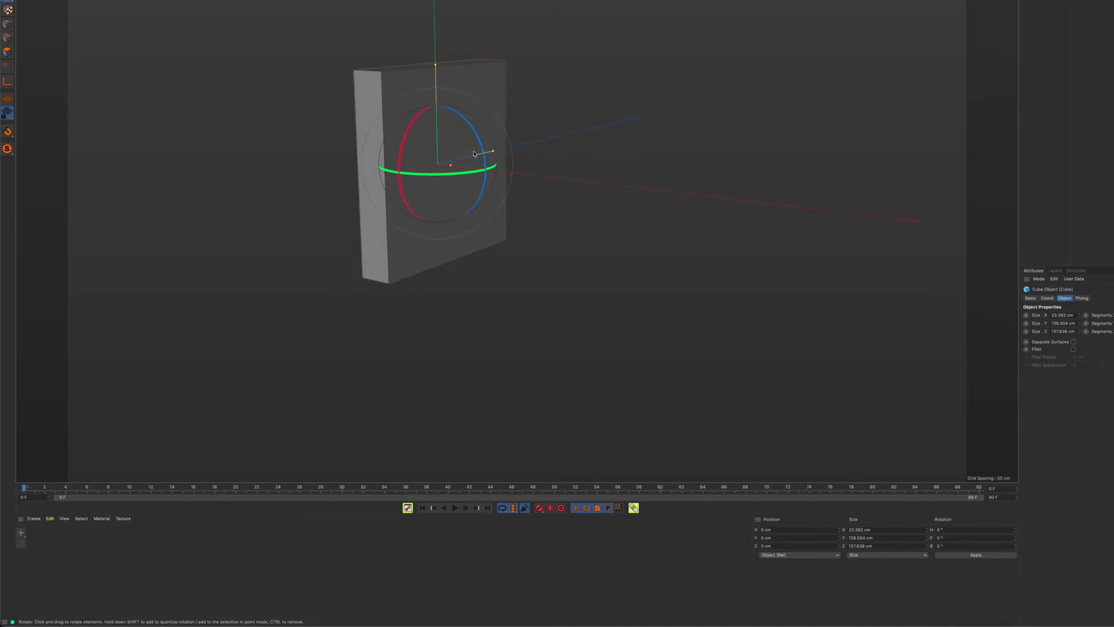
# Step: Make the slab an editable polygon object and select its narrow bottom face with Live Selection in polygon mode
pyautogui.keyDown('alt'); pyautogui.moveTo(426, 161); pyautogui.dragTo(400, 153); pyautogui.keyUp('alt')
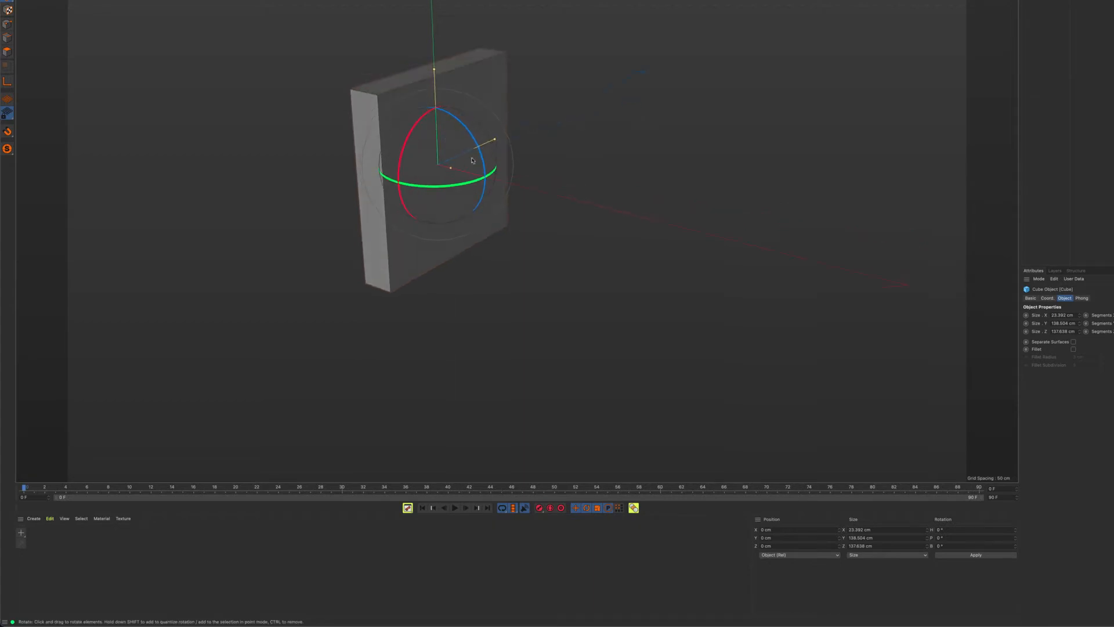
pyautogui.keyDown('alt'); pyautogui.moveTo(480, 147); pyautogui.dragTo(350, 269); pyautogui.keyUp('alt')
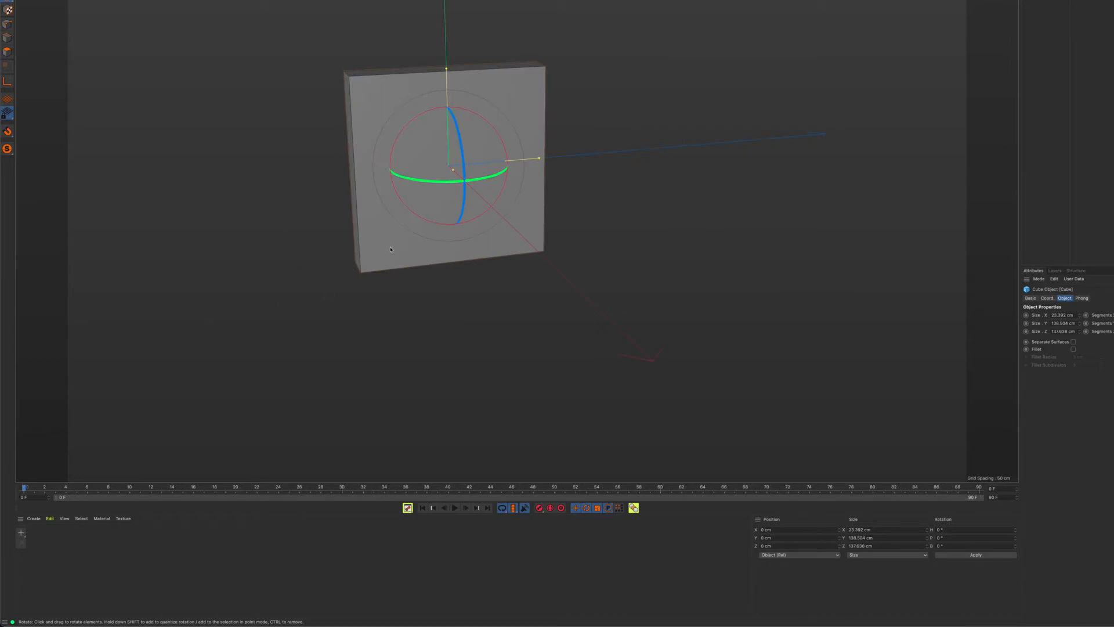
pyautogui.keyDown('alt'); pyautogui.moveTo(390, 250); pyautogui.dragTo(516, 230); pyautogui.keyUp('alt')
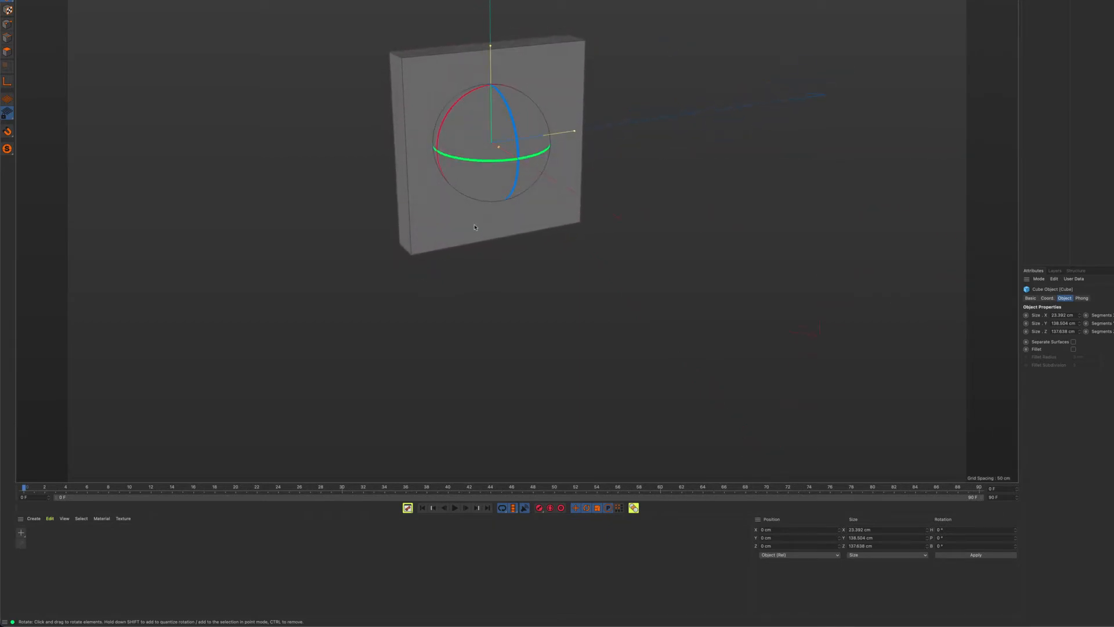
pyautogui.keyDown('alt'); pyautogui.moveTo(495, 226); pyautogui.dragTo(597, 210); pyautogui.keyUp('alt')
pyautogui.press('c')
pyautogui.keyDown('alt'); pyautogui.moveTo(473, 241); pyautogui.dragTo(465, 254); pyautogui.keyUp('alt')
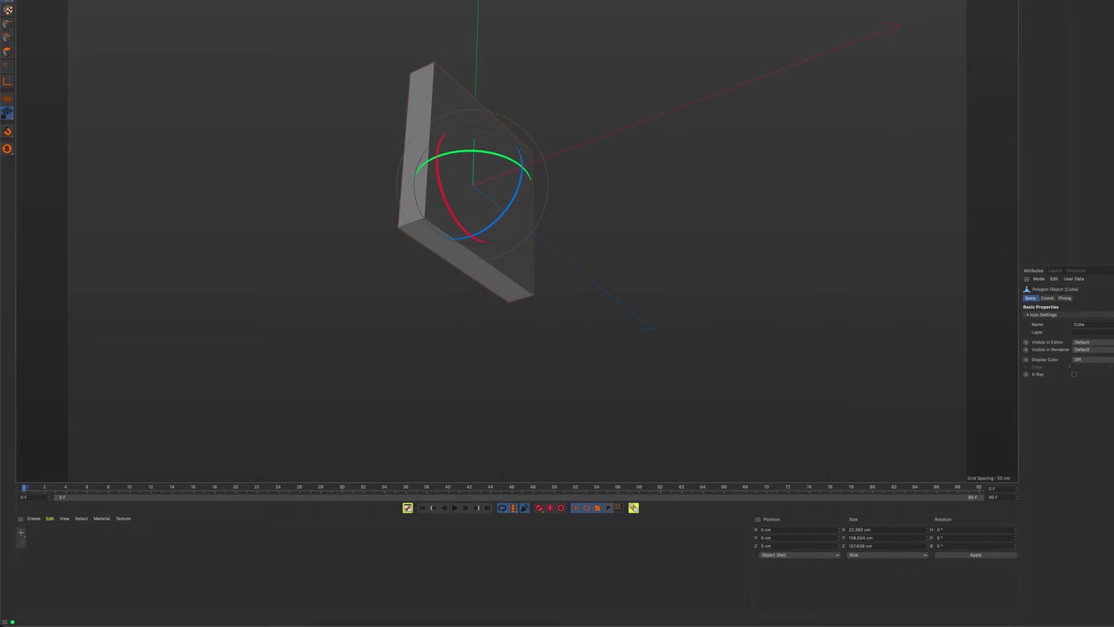
pyautogui.press('9')
pyautogui.click(7, 52)
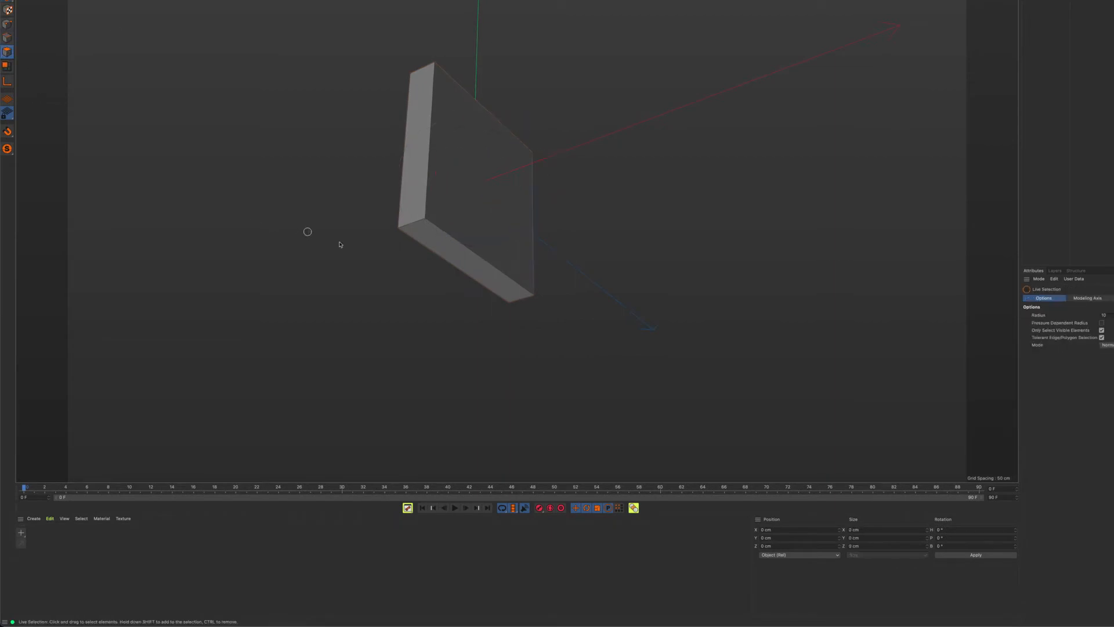
pyautogui.click(464, 259)
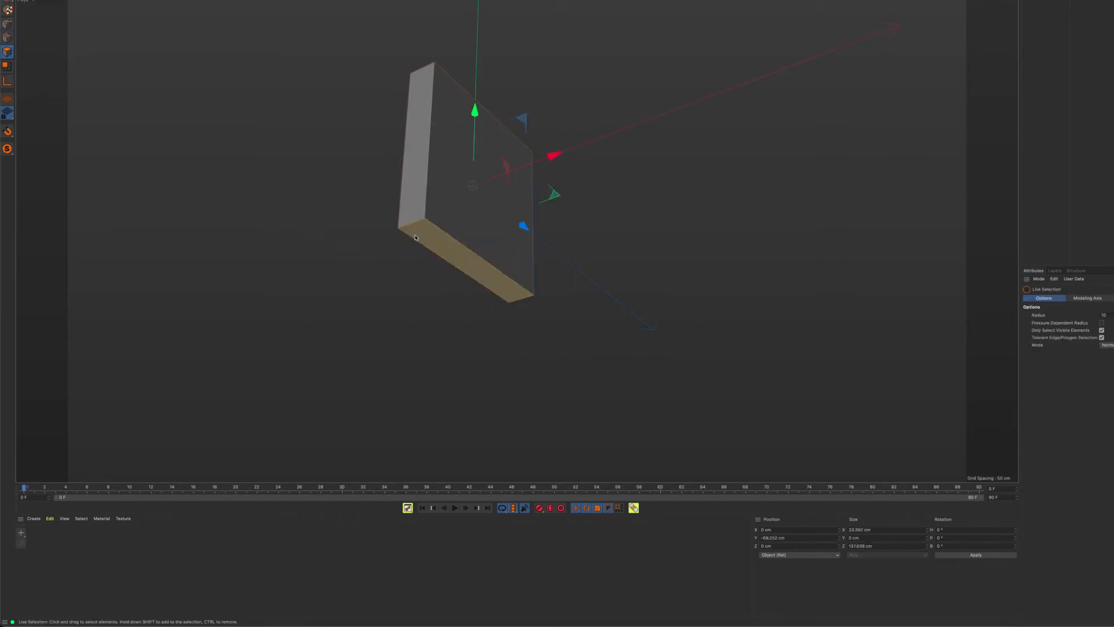
# Step: Try a Matrix Extrude on the slab's bottom face and undo it
pyautogui.rightClick(701, 185)
pyautogui.click(732, 256)
pyautogui.moveTo(634, 303); pyautogui.dragTo(634, 303)
pyautogui.press('super+z')
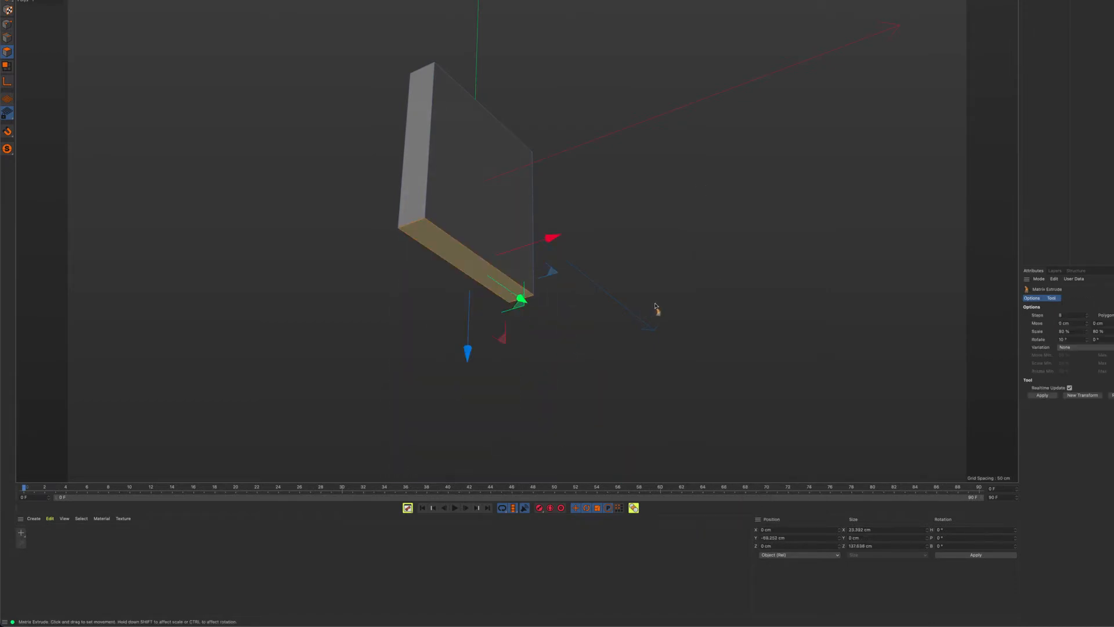
# Step: Try extruding the slab's narrow bottom face downward by about 51 cm and undo it
pyautogui.press('super+z')
pyautogui.rightClick(676, 224)
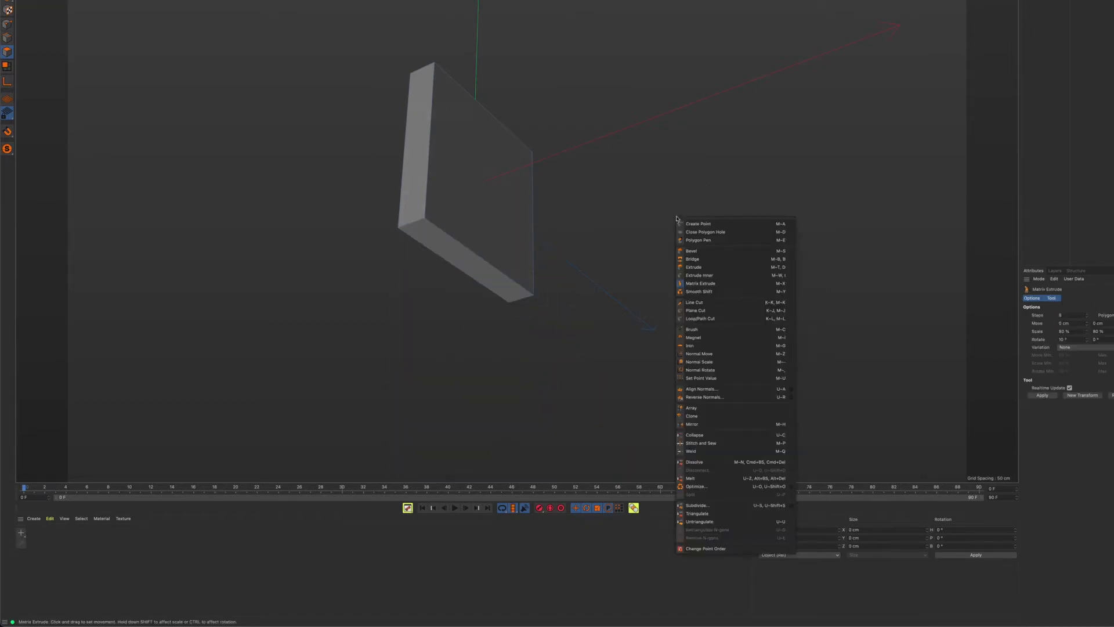
pyautogui.click(702, 267)
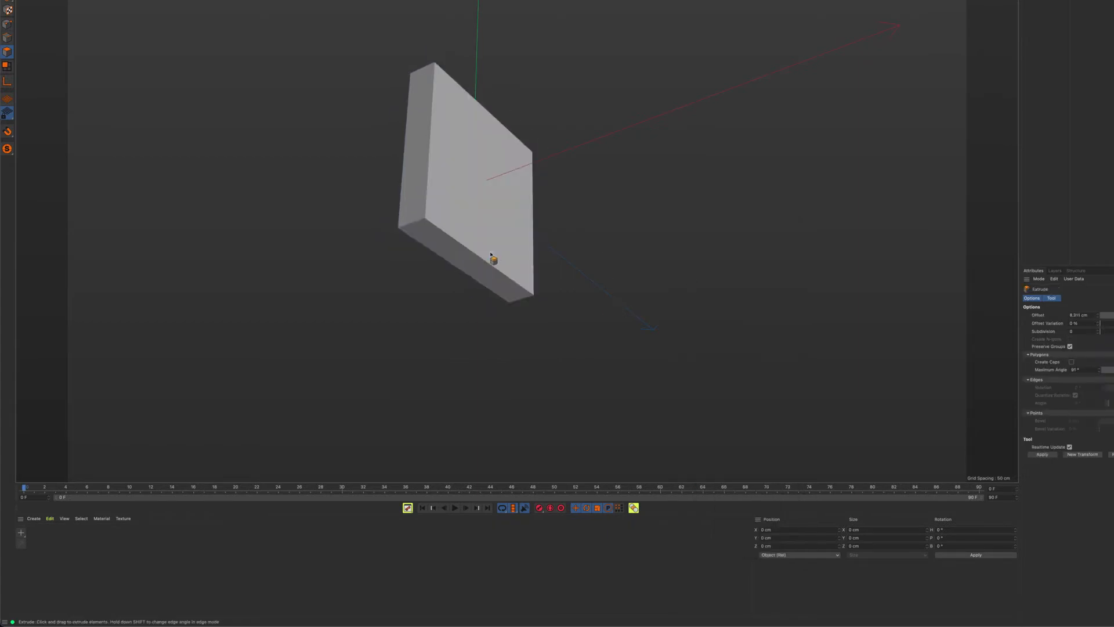
pyautogui.moveTo(490, 255); pyautogui.dragTo(682, 209)
pyautogui.keyDown('alt'); pyautogui.moveTo(493, 224); pyautogui.dragTo(476, 338); pyautogui.keyUp('alt')
pyautogui.keyDown('alt'); pyautogui.moveTo(469, 291); pyautogui.dragTo(537, 254); pyautogui.keyUp('alt')
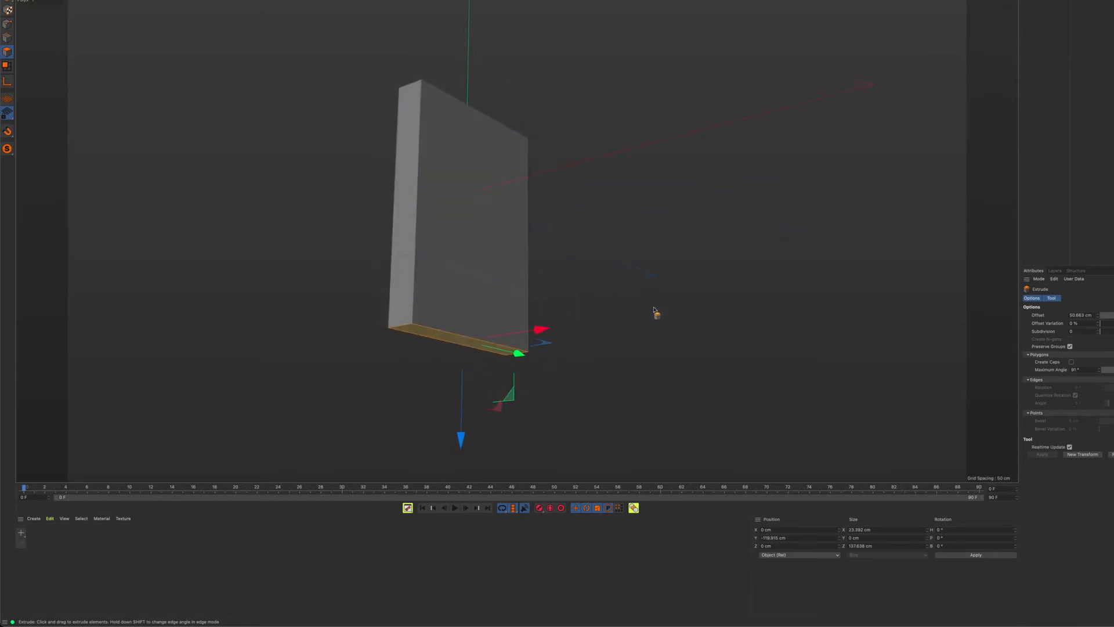
pyautogui.hotkey('ctrl', 'z')
pyautogui.hotkey('ctrl', 'z')
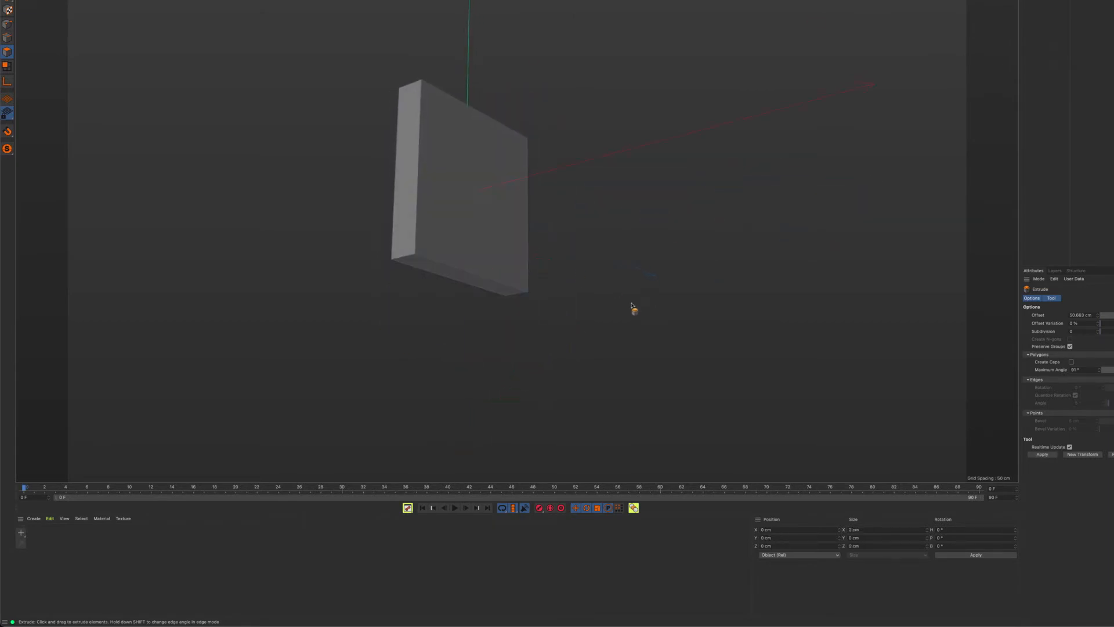
# Step: Add a vertical loop cut around the slab at about 57% of its width using Loop/Path Cut
pyautogui.keyDown('alt'); pyautogui.moveTo(632, 305); pyautogui.dragTo(545, 316); pyautogui.keyUp('alt')
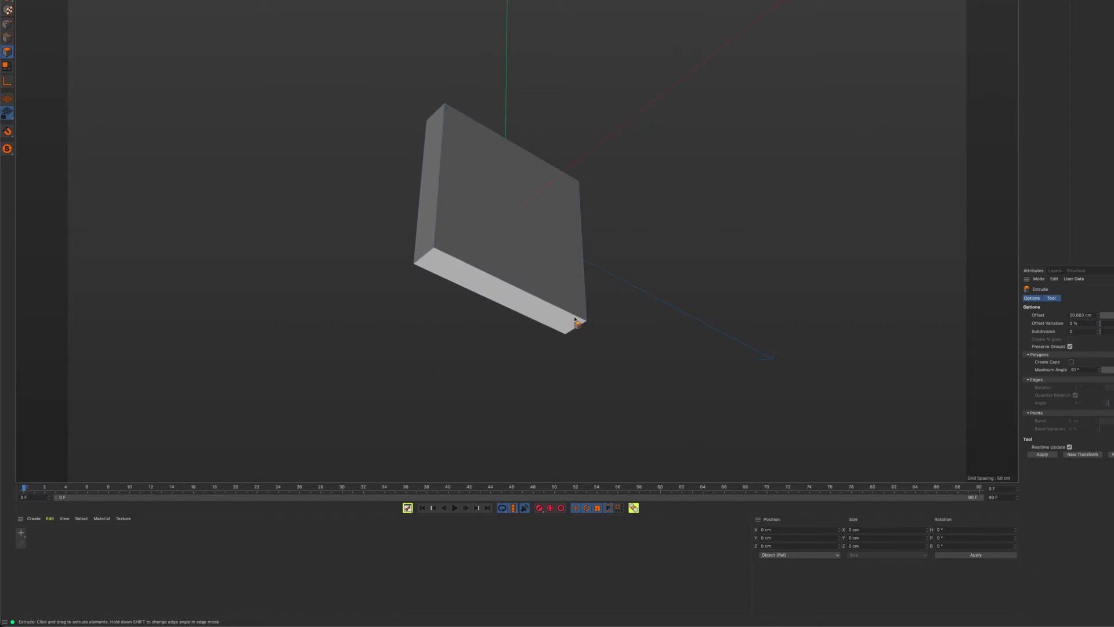
pyautogui.rightClick(715, 208)
pyautogui.click(672, 197)
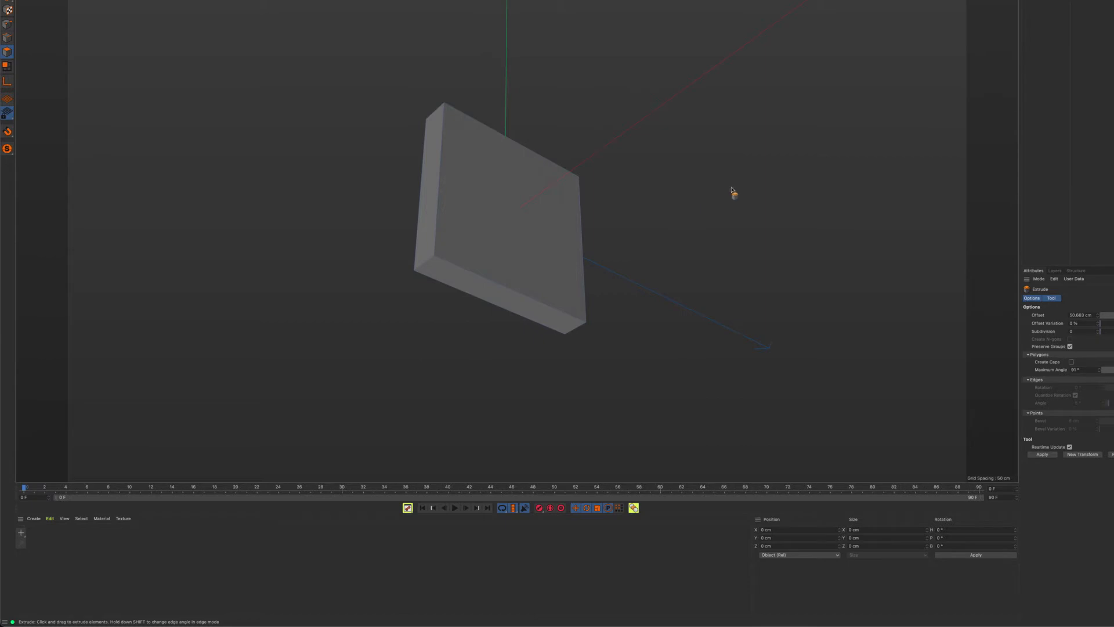
pyautogui.rightClick(733, 191)
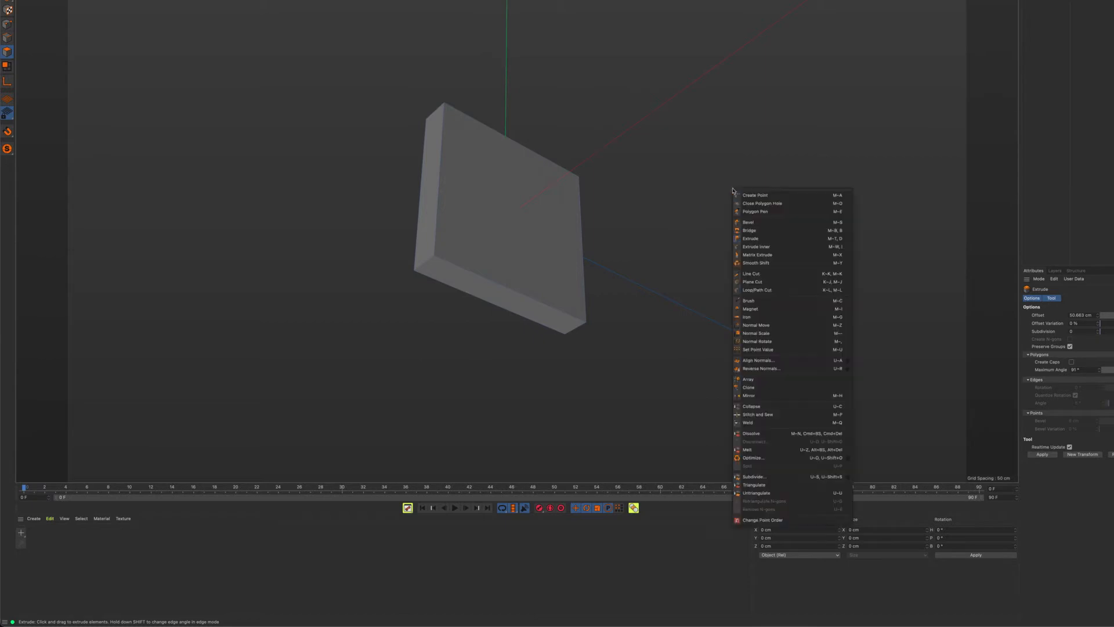
pyautogui.click(784, 291)
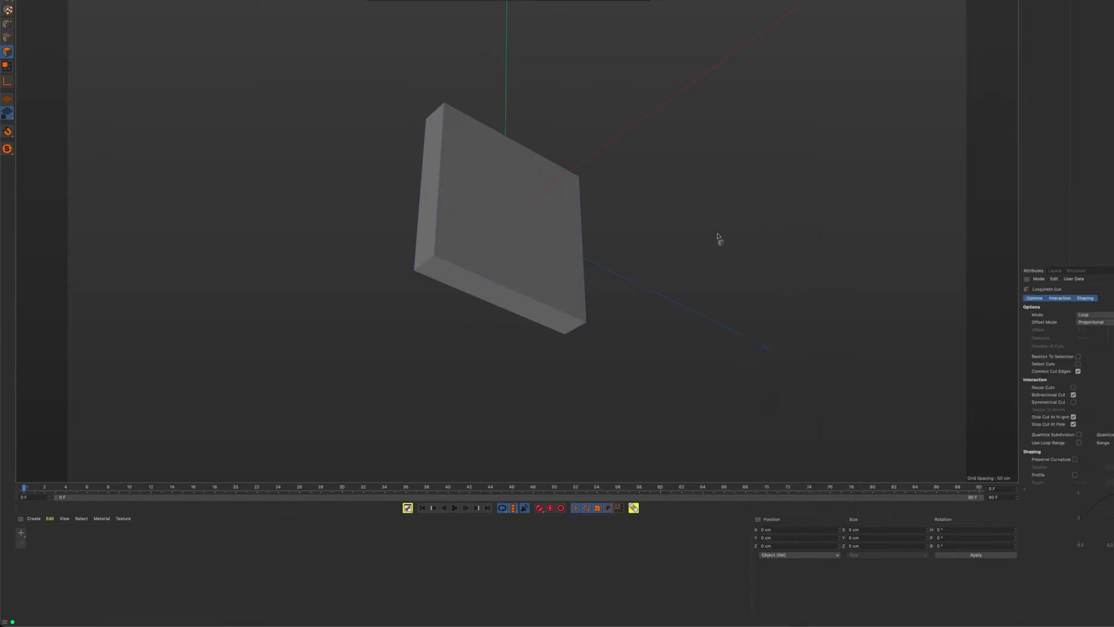
pyautogui.press('9')
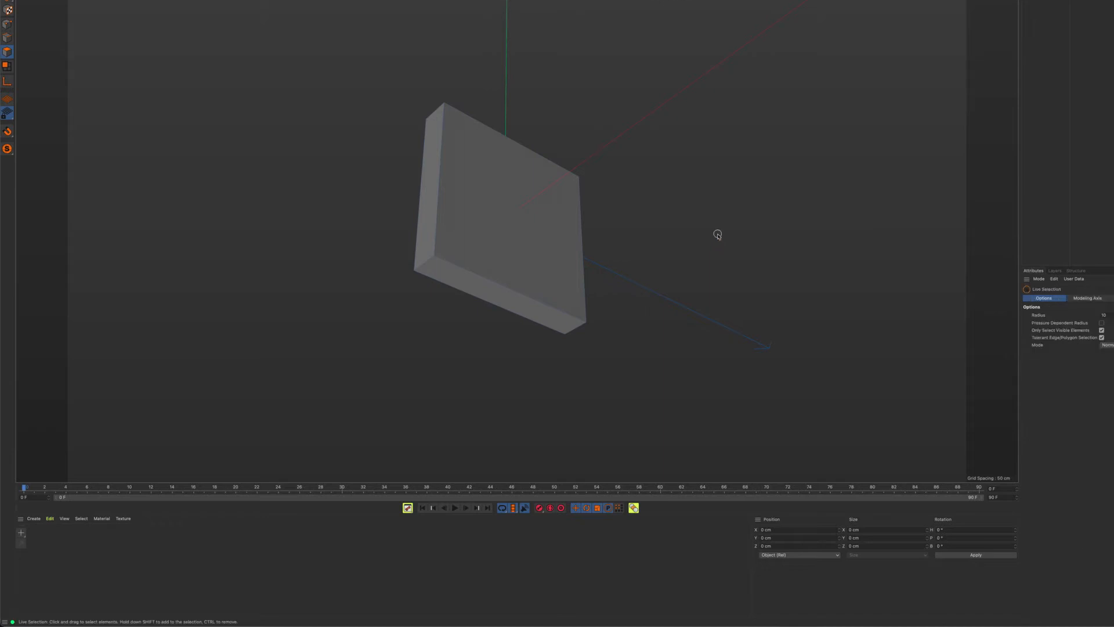
pyautogui.press('k')
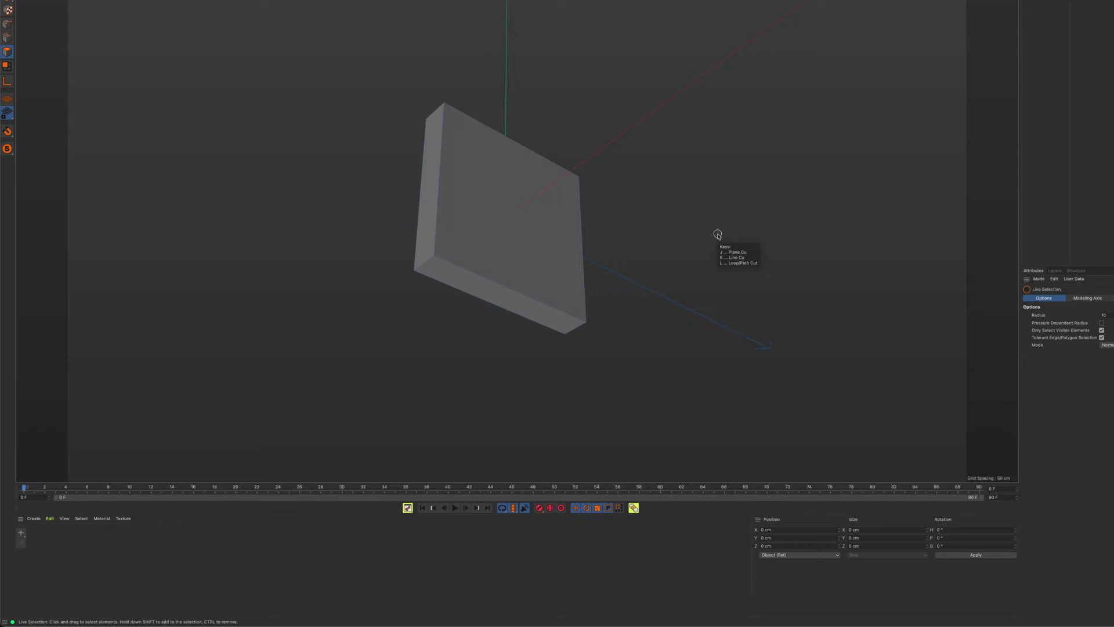
pyautogui.press('l')
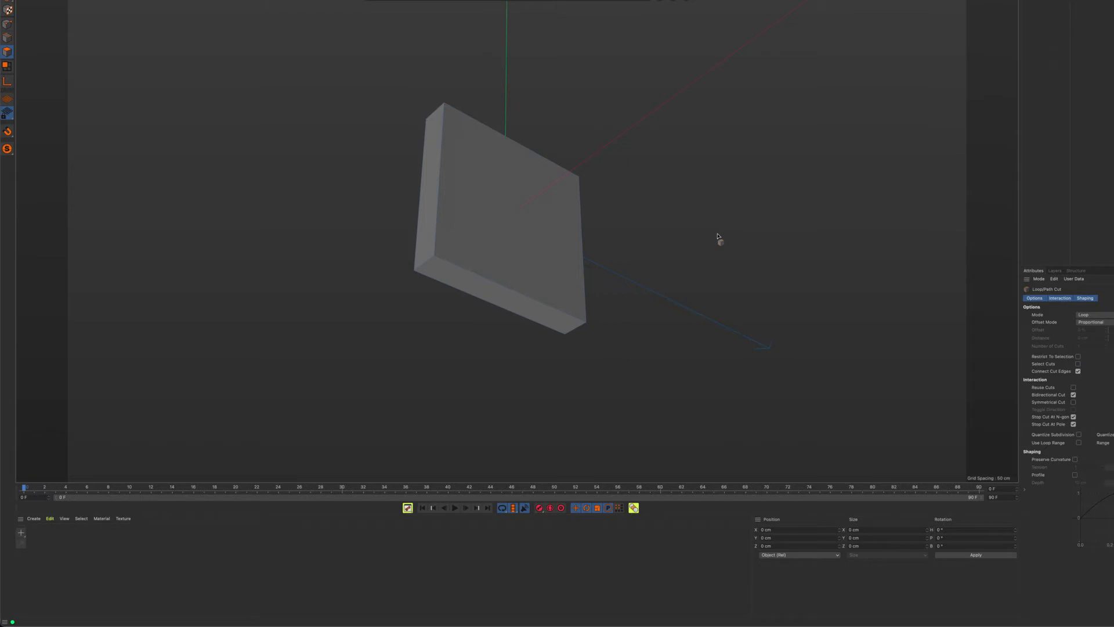
pyautogui.keyDown('alt'); pyautogui.moveTo(612, 190); pyautogui.dragTo(585, 209); pyautogui.keyUp('alt')
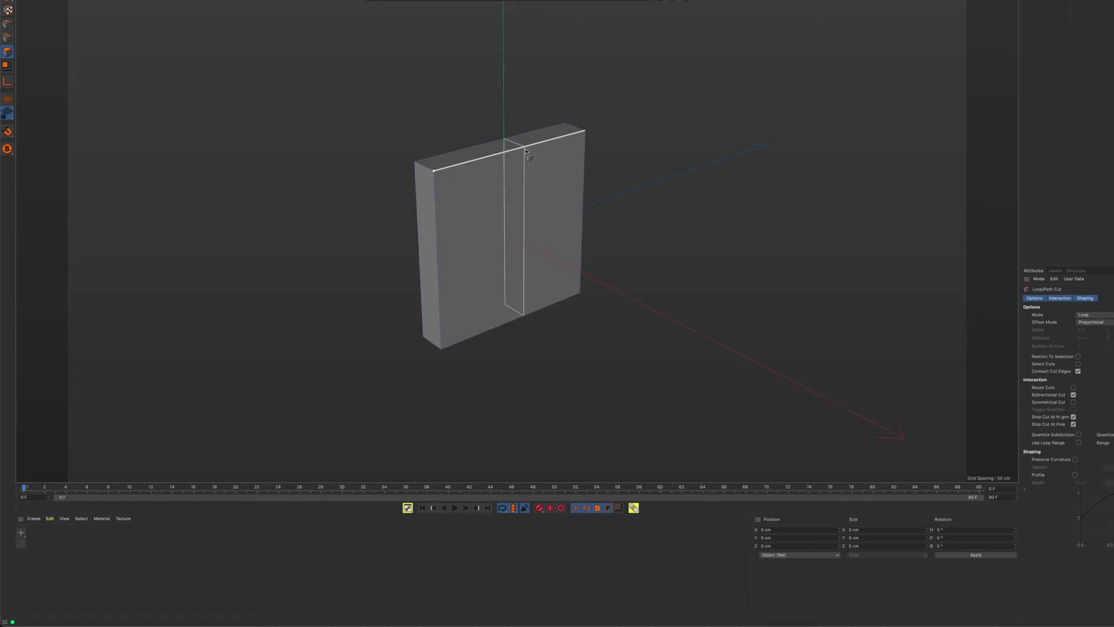
pyautogui.click(524, 152)
pyautogui.keyDown('alt'); pyautogui.moveTo(524, 151); pyautogui.dragTo(481, 239); pyautogui.keyUp('alt')
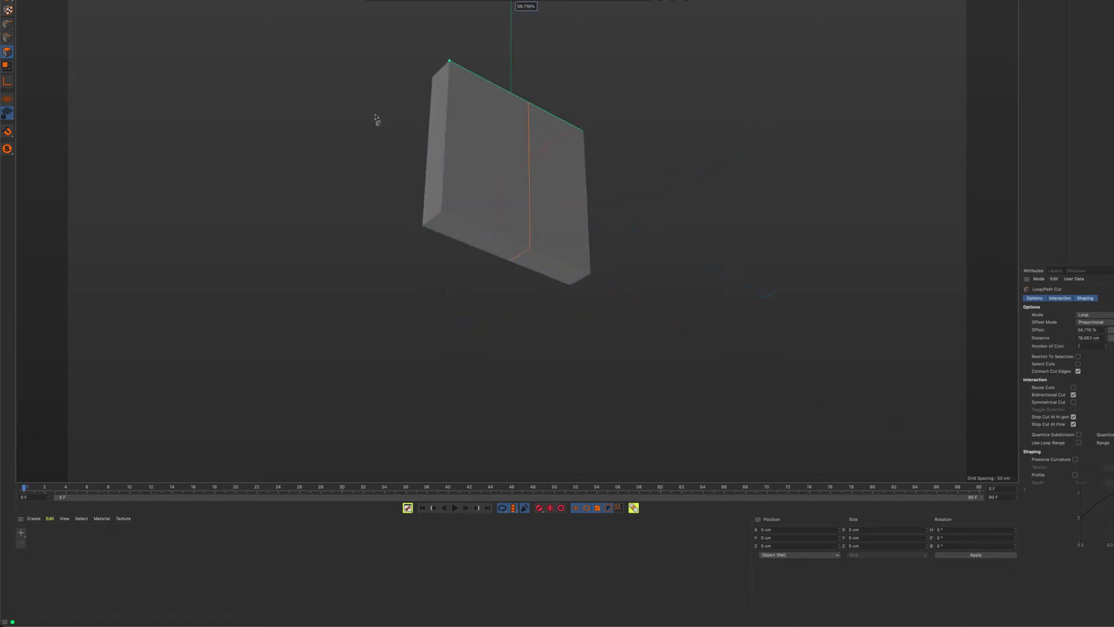
# Step: Select the larger part of the split bottom face and extrude it downward in two stages of about 43 cm and 31 cm
pyautogui.press('space')
pyautogui.click(473, 242)
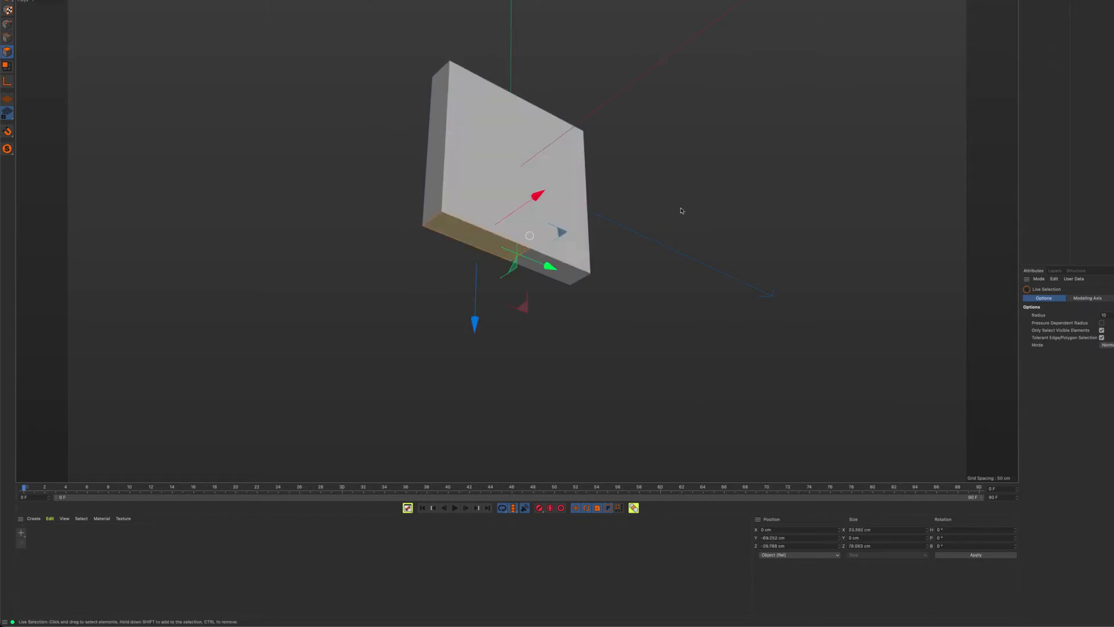
pyautogui.rightClick(750, 158)
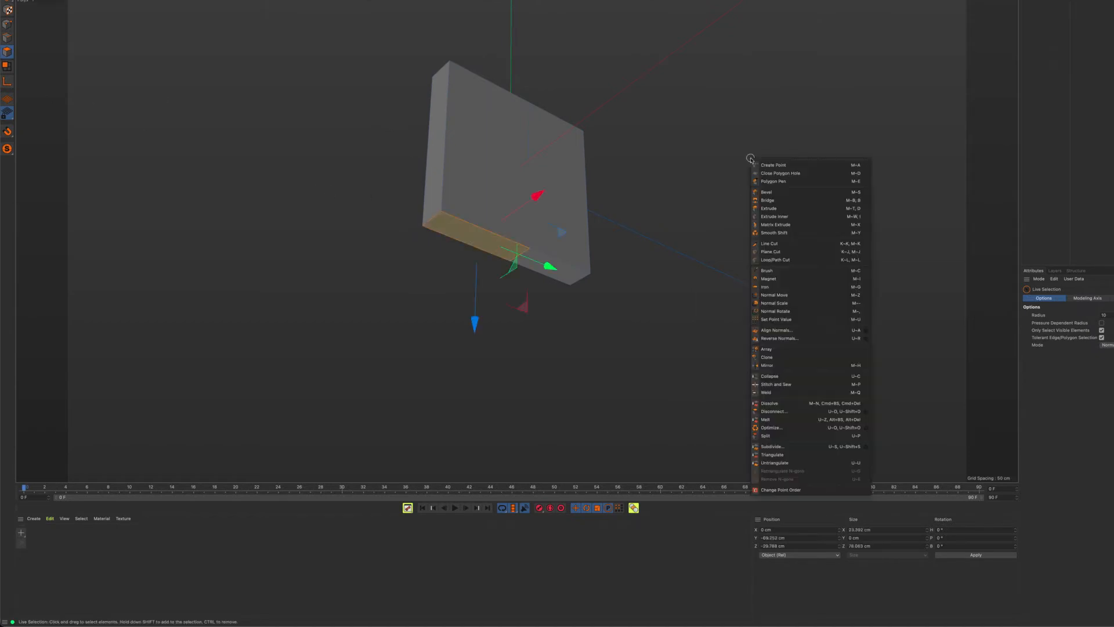
pyautogui.click(769, 208)
pyautogui.moveTo(598, 323); pyautogui.dragTo(598, 323)
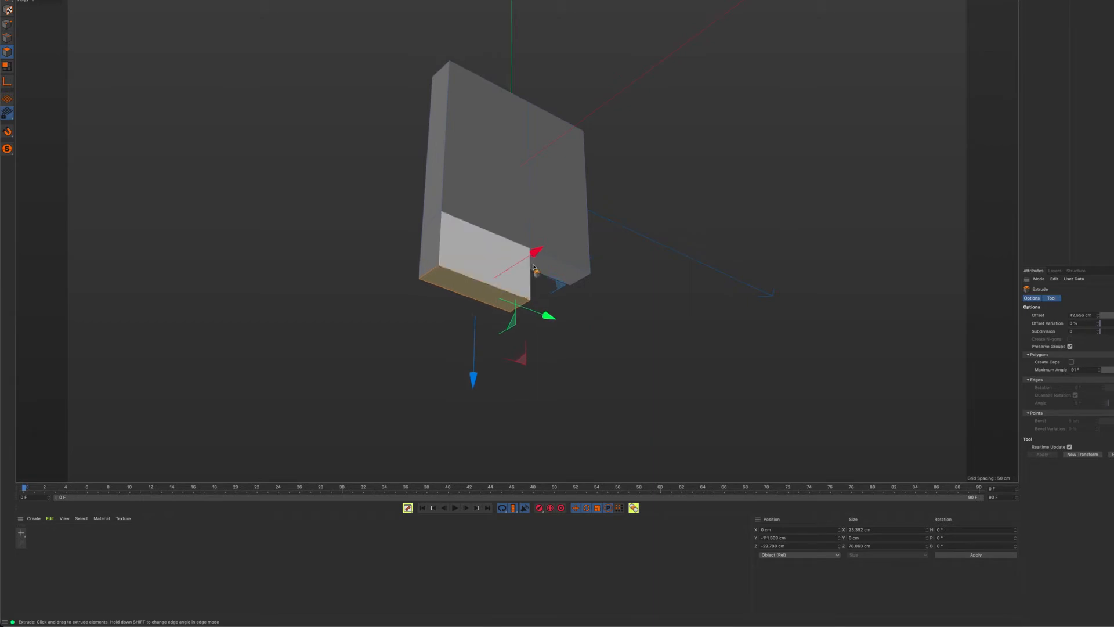
pyautogui.keyDown('alt'); pyautogui.moveTo(517, 289); pyautogui.dragTo(517, 289); pyautogui.keyUp('alt')
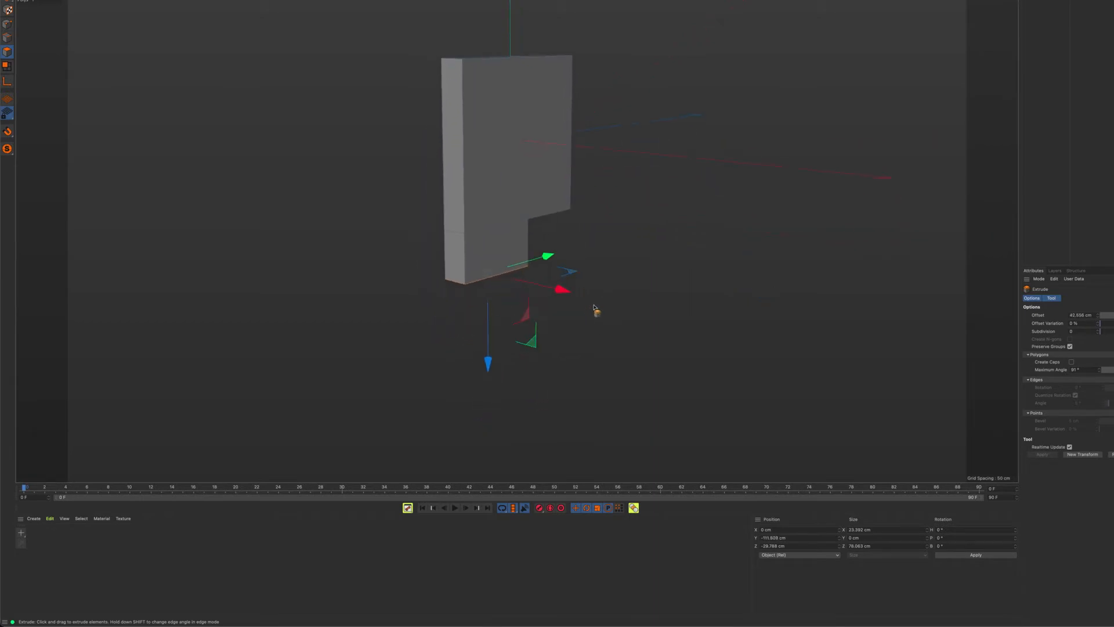
pyautogui.moveTo(594, 310); pyautogui.dragTo(594, 309)
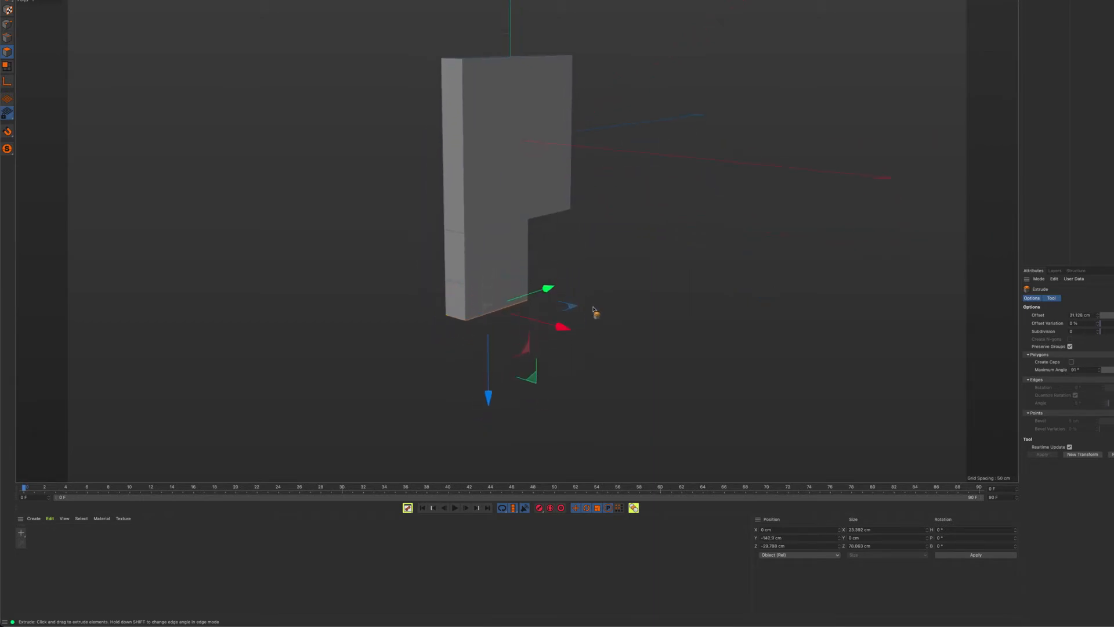
# Step: Extrude the lowest segment's narrow outer end face outward in two stages of about 34 cm and 93 cm
pyautogui.click(453, 298)
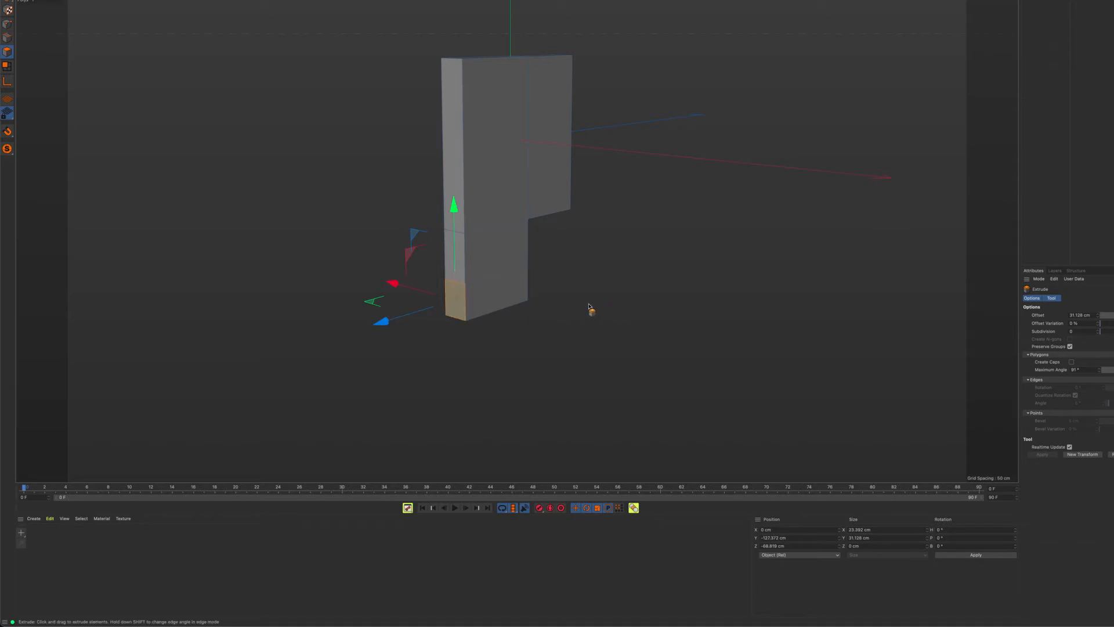
pyautogui.moveTo(590, 308); pyautogui.dragTo(588, 309)
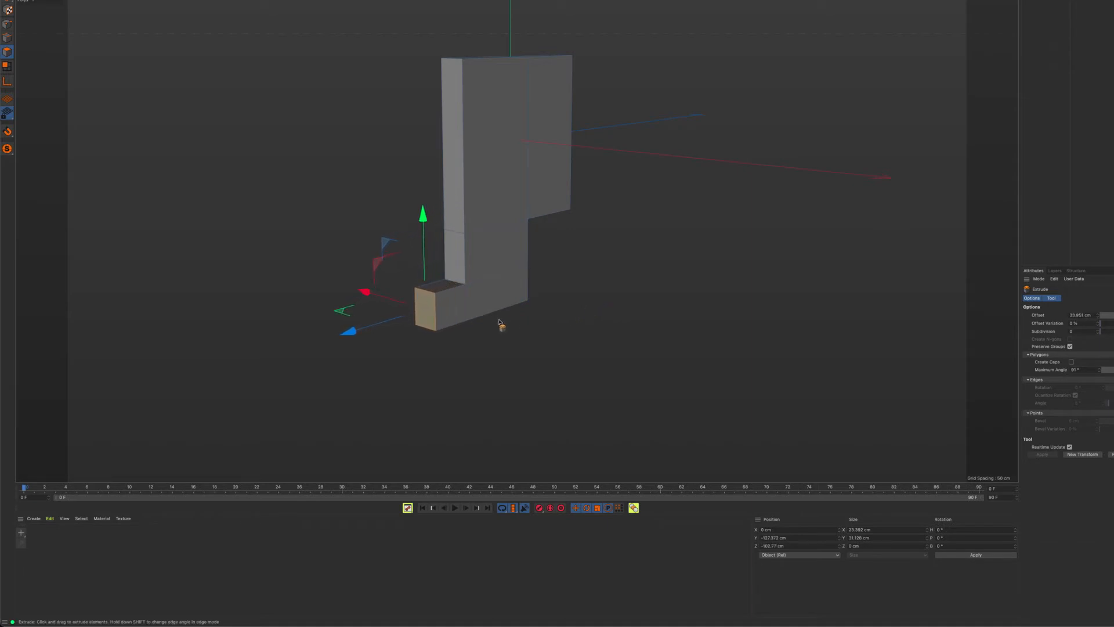
pyautogui.keyDown('alt'); pyautogui.moveTo(524, 350); pyautogui.dragTo(511, 308); pyautogui.keyUp('alt')
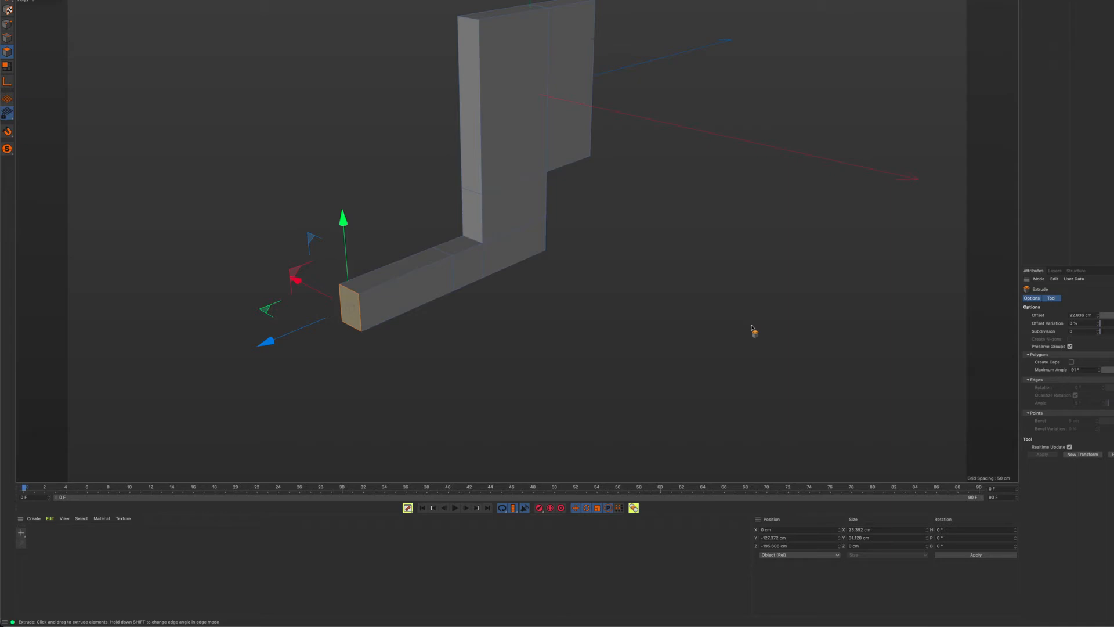
# Step: Select both side faces of the foot's outermost segment and extrude them outward by about 71 cm each
pyautogui.click(413, 292)
pyautogui.keyDown('alt'); pyautogui.moveTo(381, 377); pyautogui.dragTo(487, 293); pyautogui.keyUp('alt')
pyautogui.keyDown('shift'); pyautogui.click(529, 347); pyautogui.keyUp('shift')
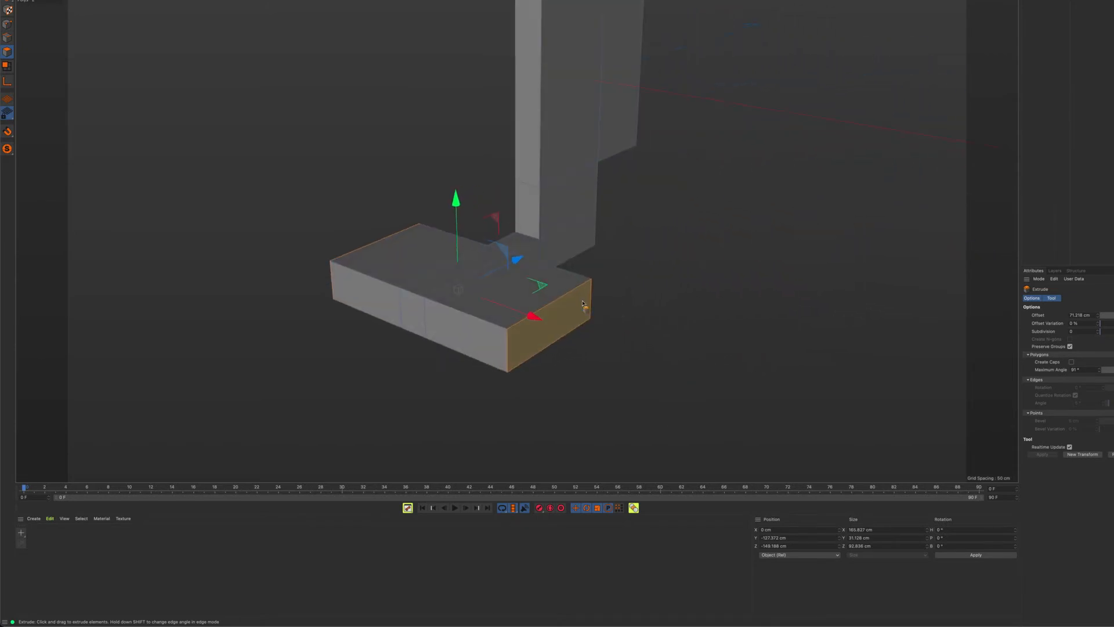
pyautogui.keyDown('alt'); pyautogui.moveTo(446, 262); pyautogui.dragTo(617, 369); pyautogui.keyUp('alt')
pyautogui.keyDown('alt'); pyautogui.moveTo(616, 369); pyautogui.dragTo(487, 357, button='middle'); pyautogui.keyUp('alt')
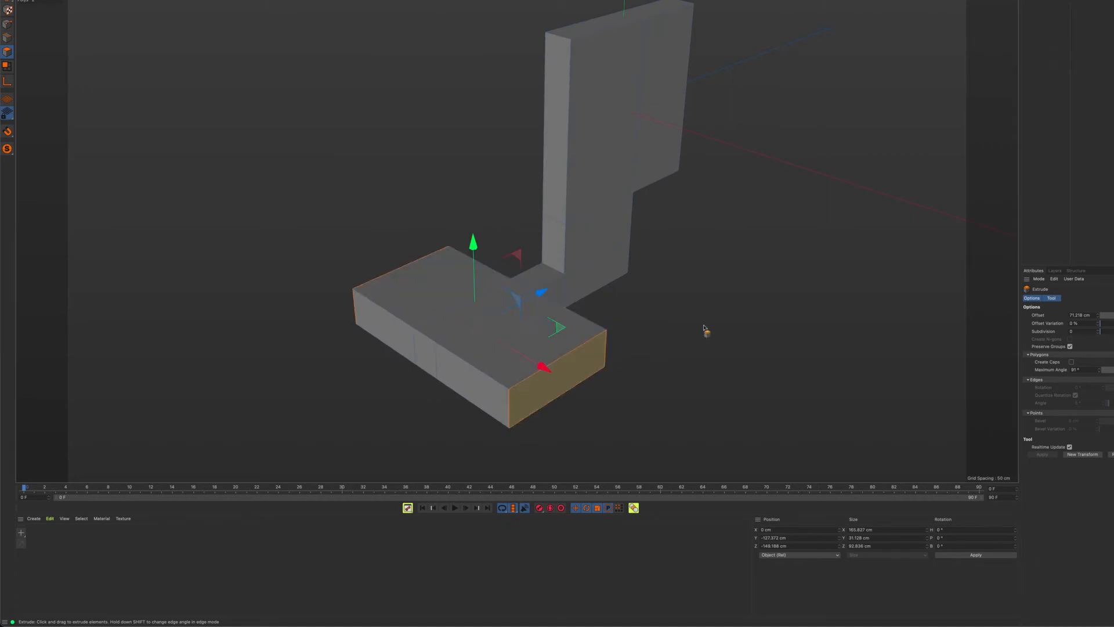
pyautogui.keyDown('alt'); pyautogui.moveTo(666, 331); pyautogui.dragTo(638, 314); pyautogui.keyUp('alt')
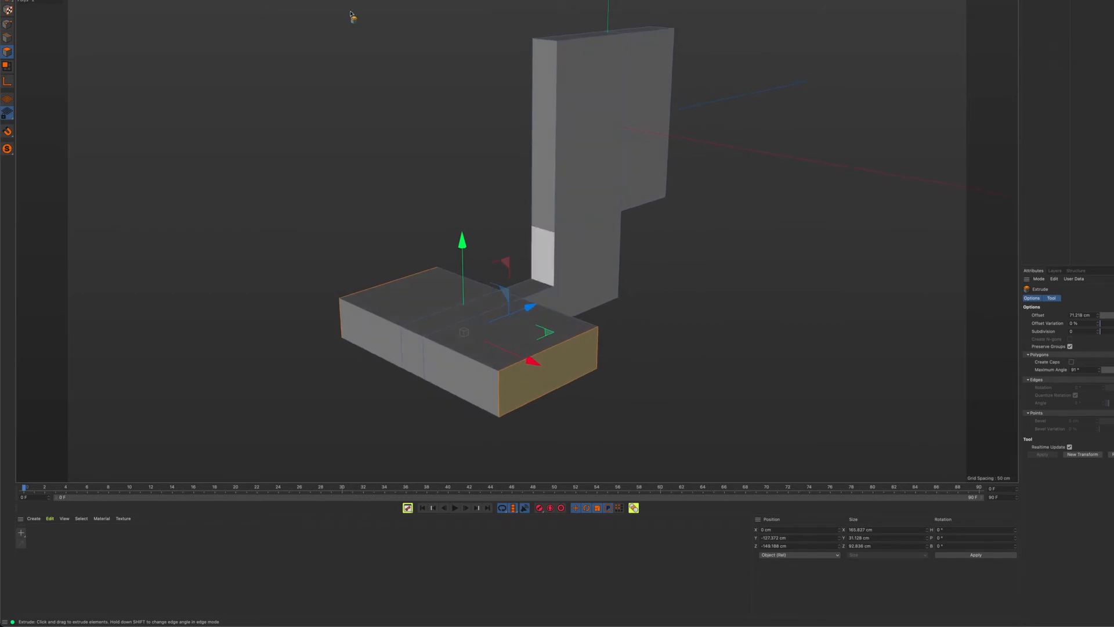
# Step: Clear the face selection and switch to edge mode with Live Selection
pyautogui.press('e')
pyautogui.click(368, 132)
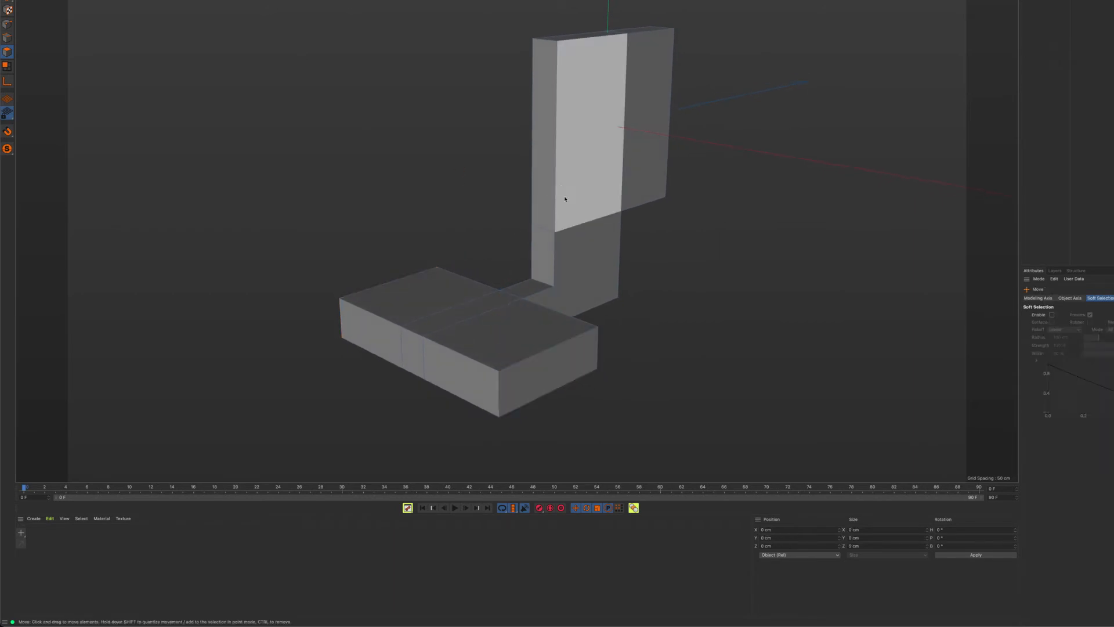
pyautogui.keyDown('alt'); pyautogui.moveTo(560, 188); pyautogui.dragTo(527, 246); pyautogui.keyUp('alt')
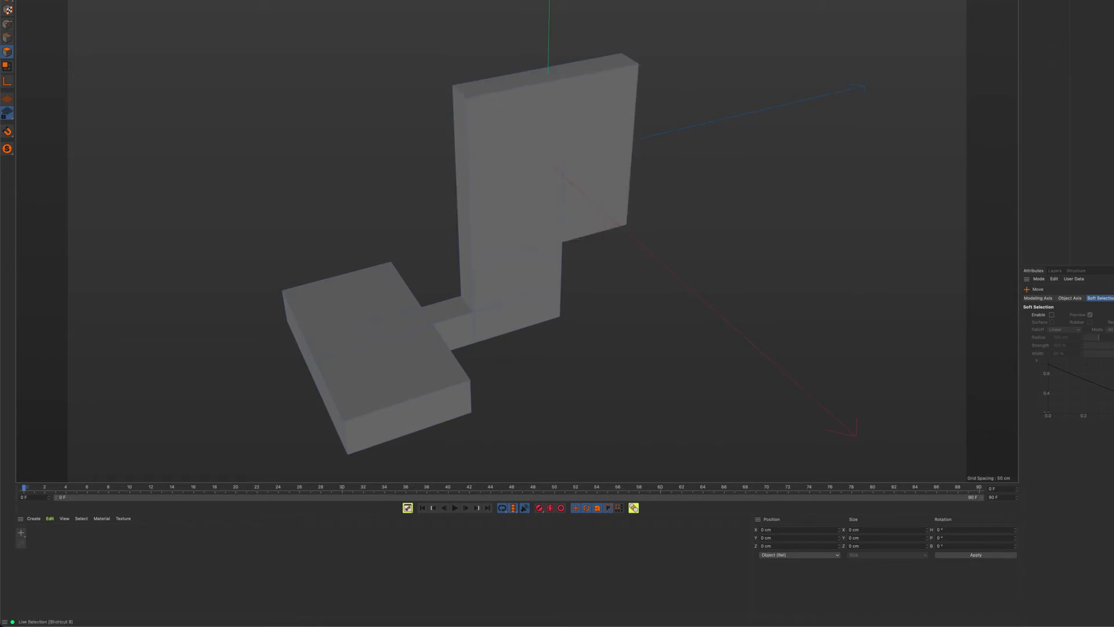
pyautogui.press('9')
pyautogui.click(6, 38)
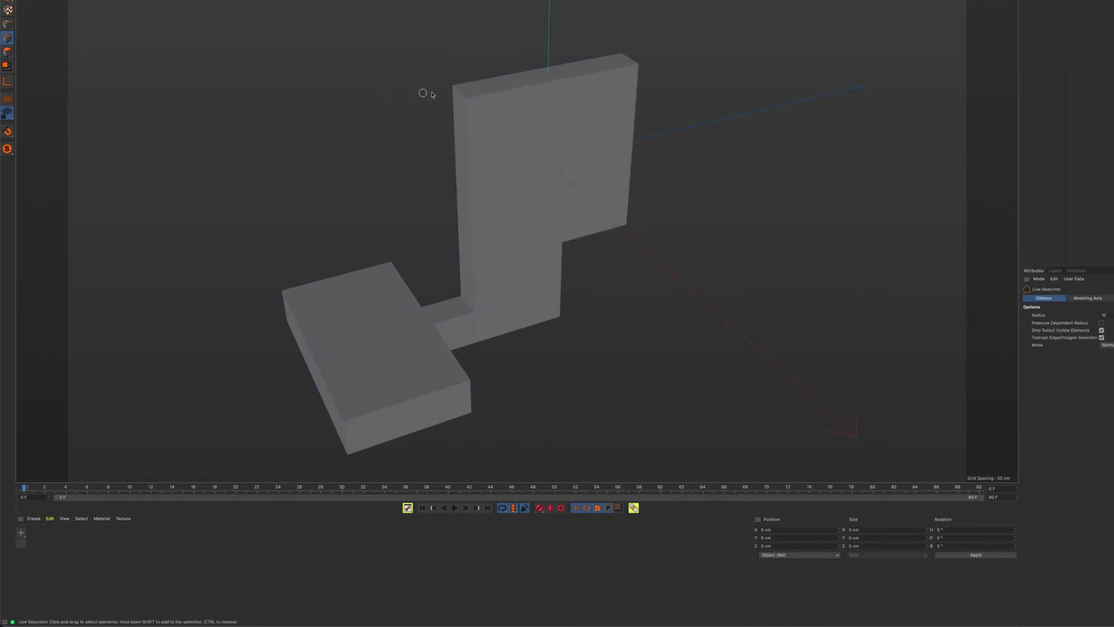
# Step: Select the upper block's three outer corner edges and bevel them with an offset of about 63 cm and subdivision 0
pyautogui.click(555, 70)
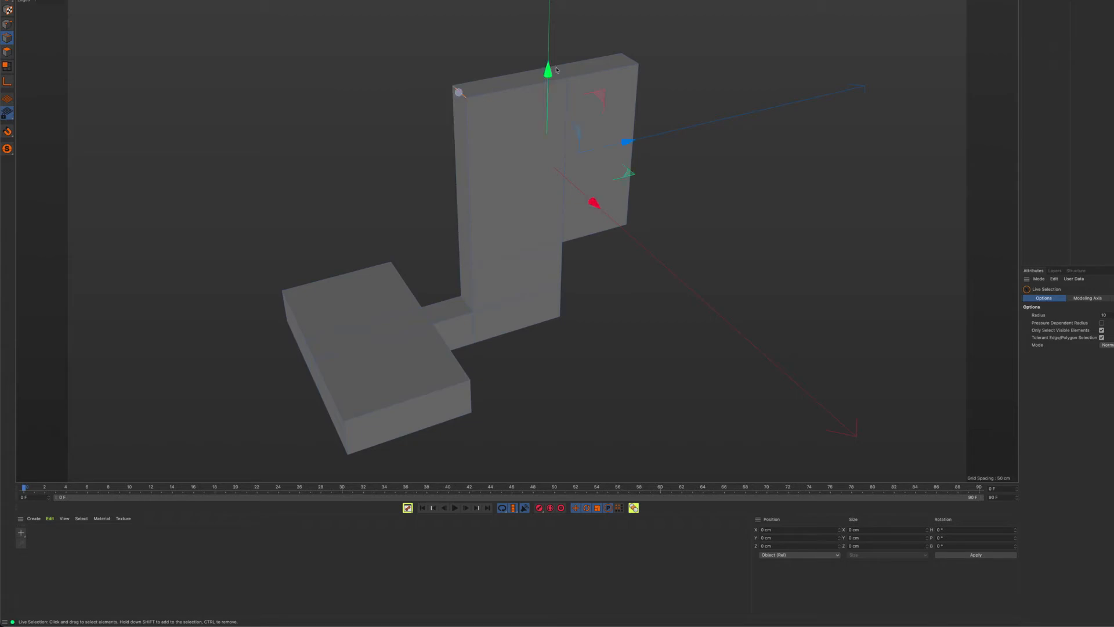
pyautogui.keyDown('shift'); pyautogui.click(631, 61); pyautogui.keyUp('shift')
pyautogui.keyDown('alt'); pyautogui.moveTo(721, 191); pyautogui.dragTo(695, 151); pyautogui.keyUp('alt')
pyautogui.keyDown('shift'); pyautogui.click(617, 269); pyautogui.keyUp('shift')
pyautogui.rightClick(695, 152)
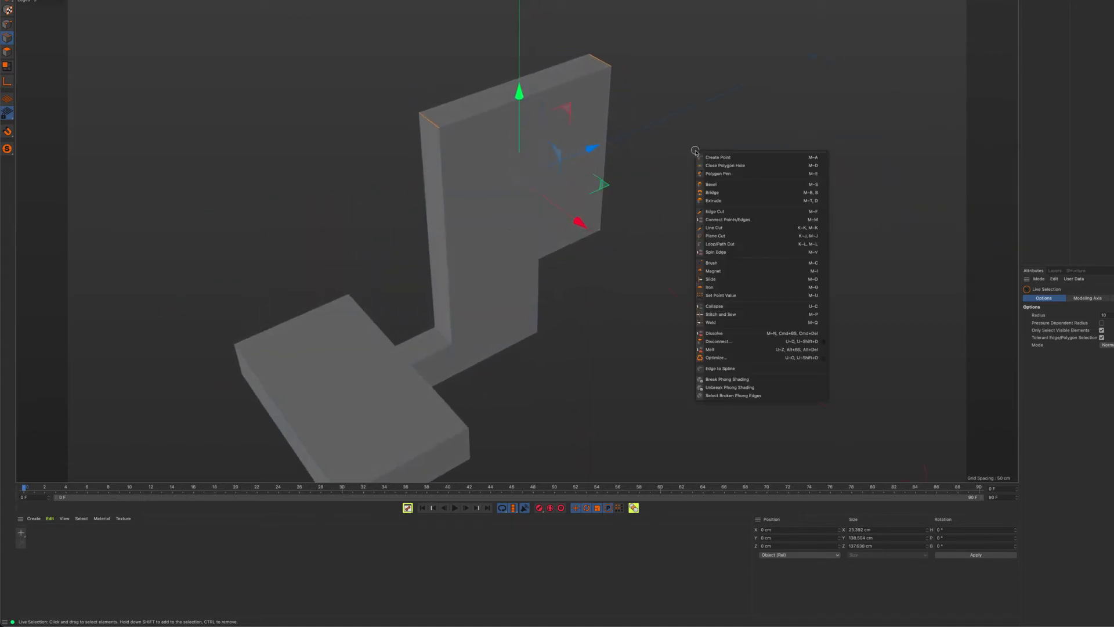
pyautogui.click(720, 185)
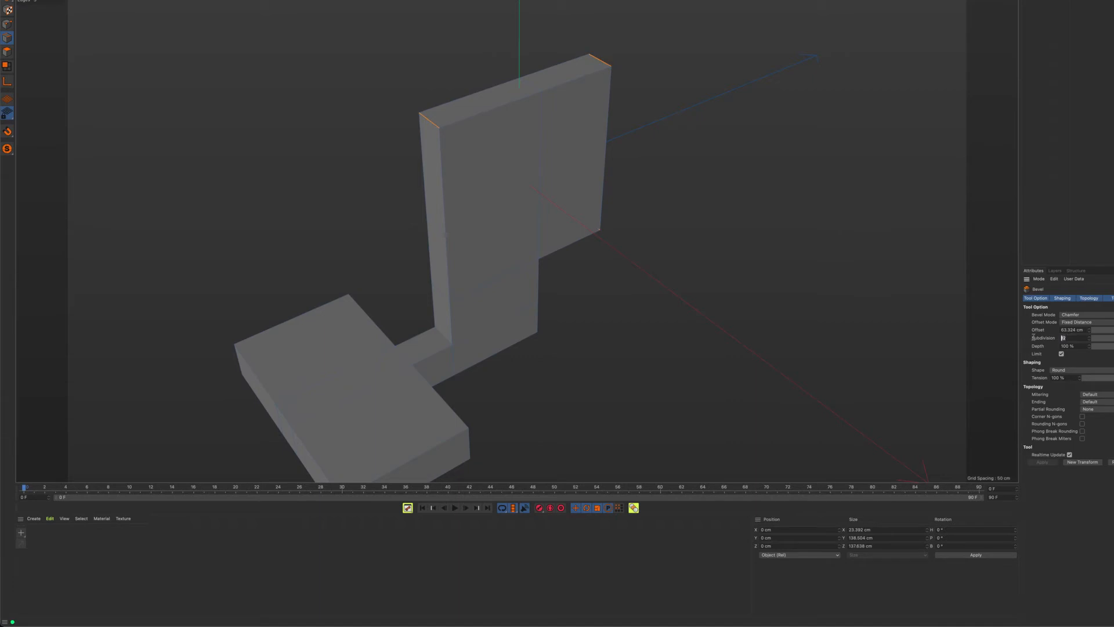
pyautogui.press('Return')
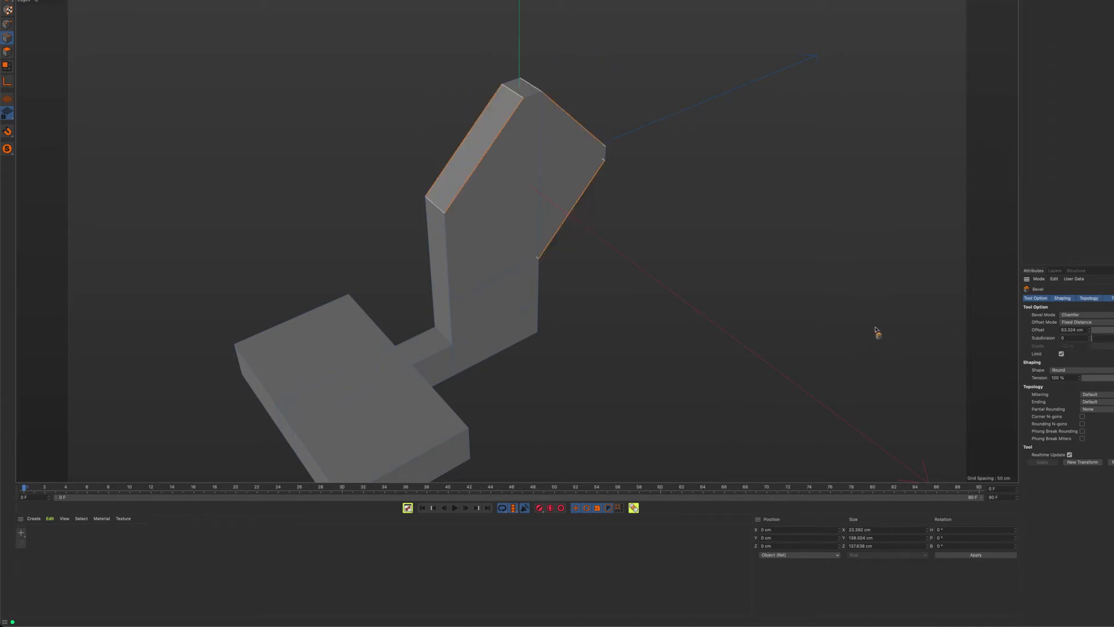
# Step: Set the bevel offset to 0 cm and deselect all edges
pyautogui.moveTo(1082, 329); pyautogui.dragTo(1015, 327)
pyautogui.write('0')
pyautogui.press('Return')
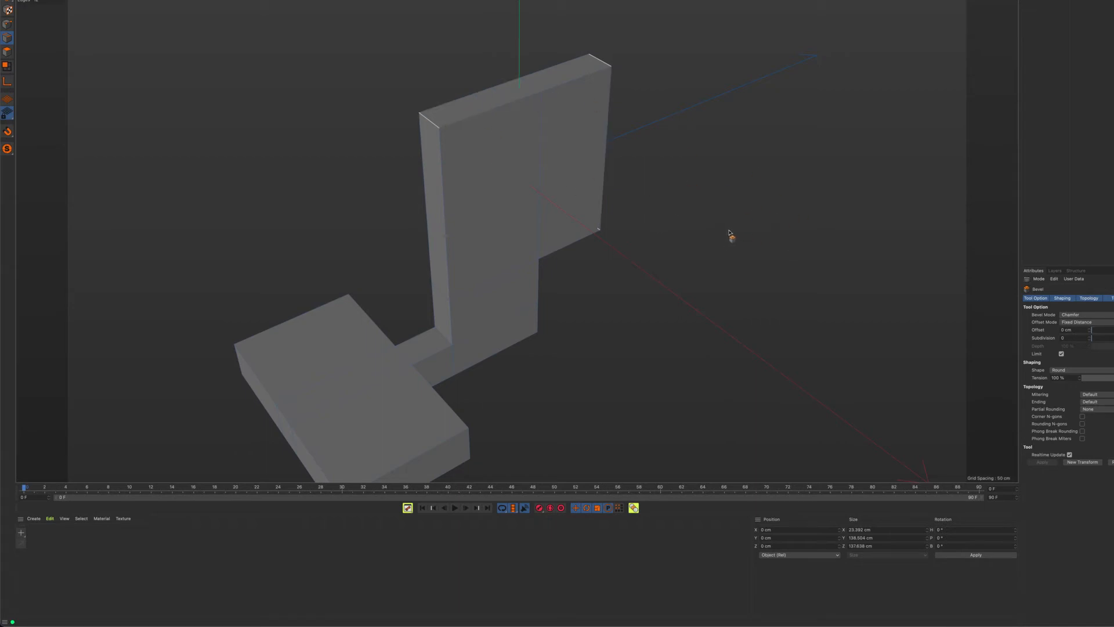
pyautogui.moveTo(729, 231); pyautogui.dragTo(736, 221)
pyautogui.hotkey('ctrl', 'shift', 'a')
# Step: Select the upper block's two top corner edges and its lower outer corner edge, and bevel them by about 41 cm
pyautogui.click(430, 123)
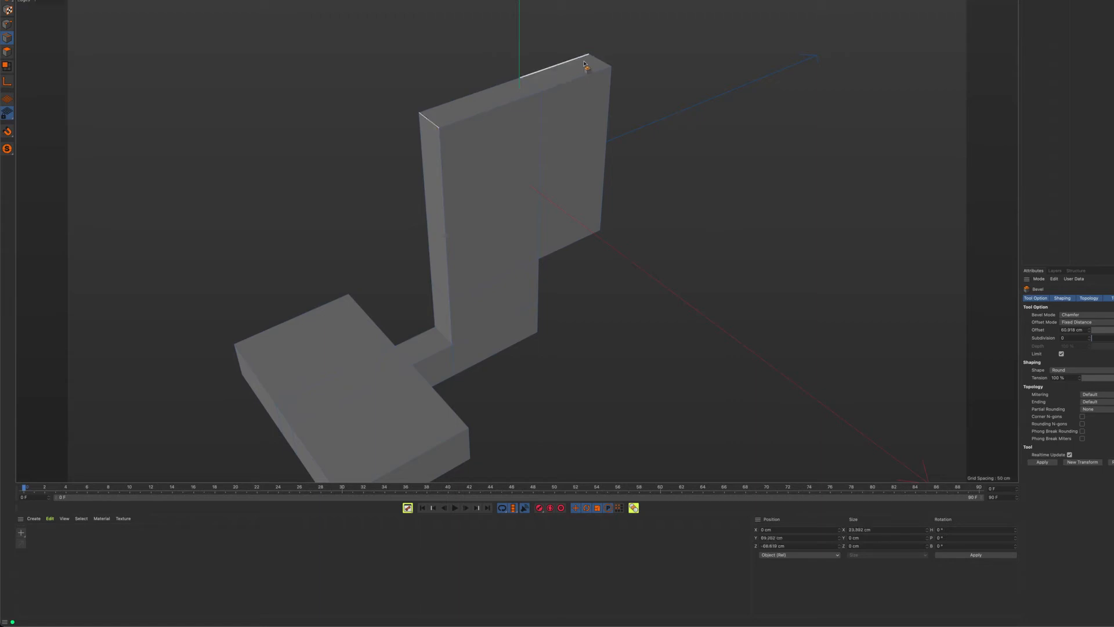
pyautogui.keyDown('shift'); pyautogui.click(601, 60); pyautogui.keyUp('shift')
pyautogui.keyDown('alt'); pyautogui.moveTo(722, 207); pyautogui.dragTo(607, 238); pyautogui.keyUp('alt')
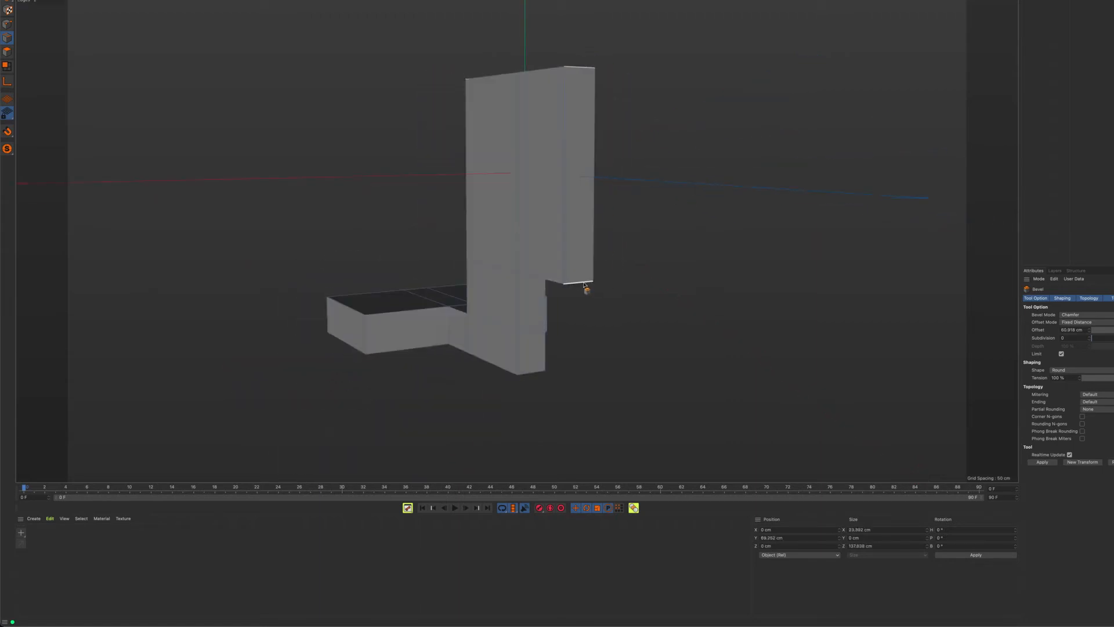
pyautogui.keyDown('alt'); pyautogui.moveTo(583, 287); pyautogui.dragTo(659, 232); pyautogui.keyUp('alt')
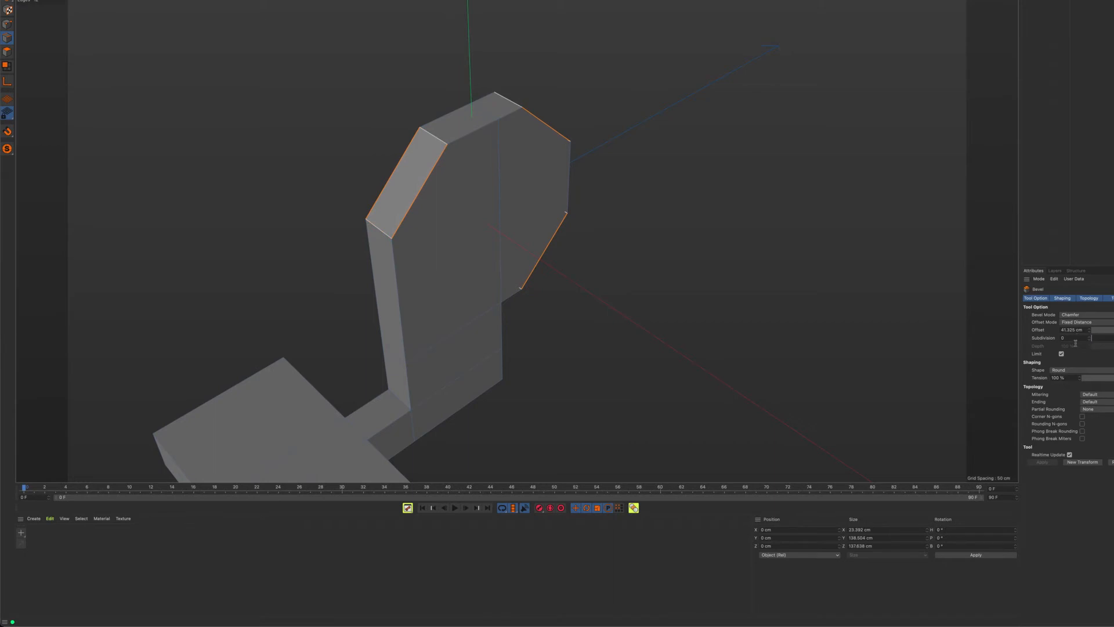
# Step: Set the bevel subdivision of the upper block's three rounded corners to 12
pyautogui.click(1096, 339)
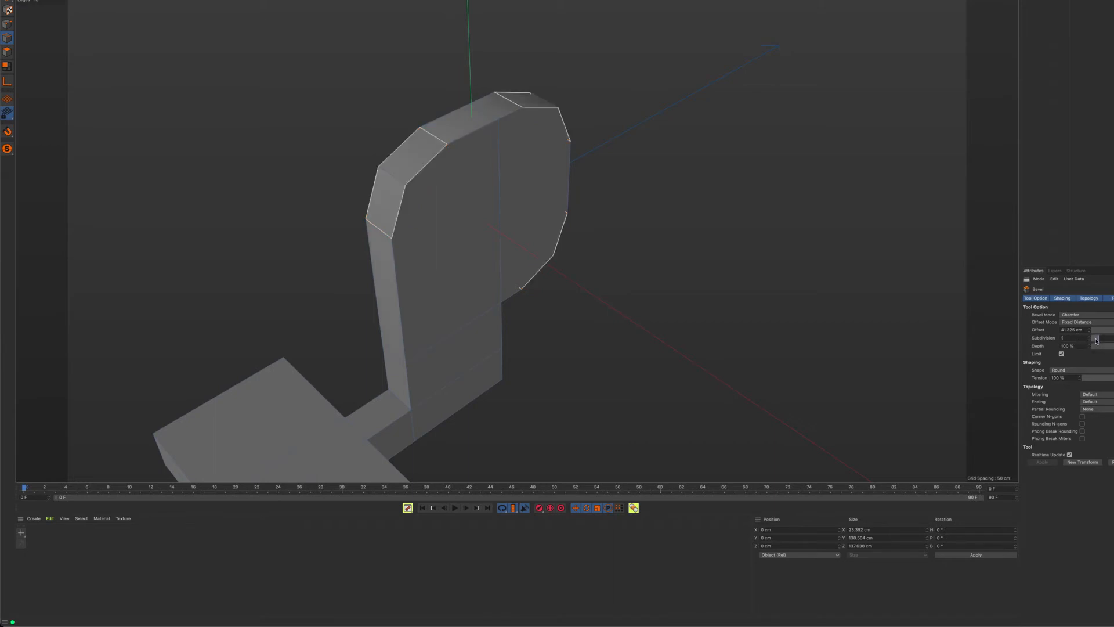
pyautogui.moveTo(1100, 340); pyautogui.dragTo(1105, 338)
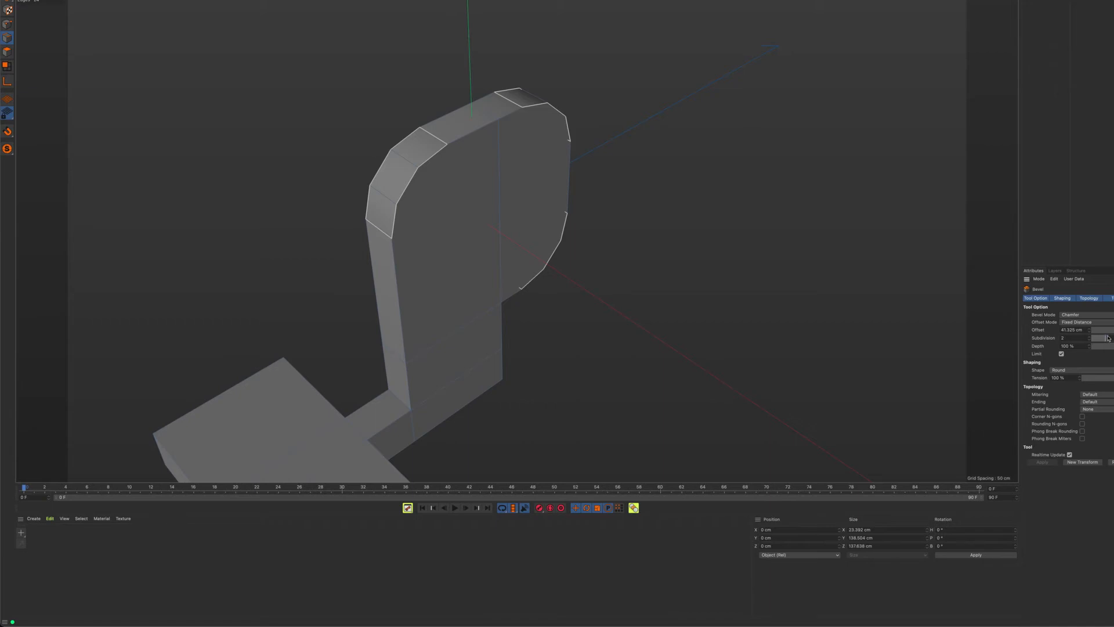
pyautogui.moveTo(1108, 338); pyautogui.dragTo(1113, 338)
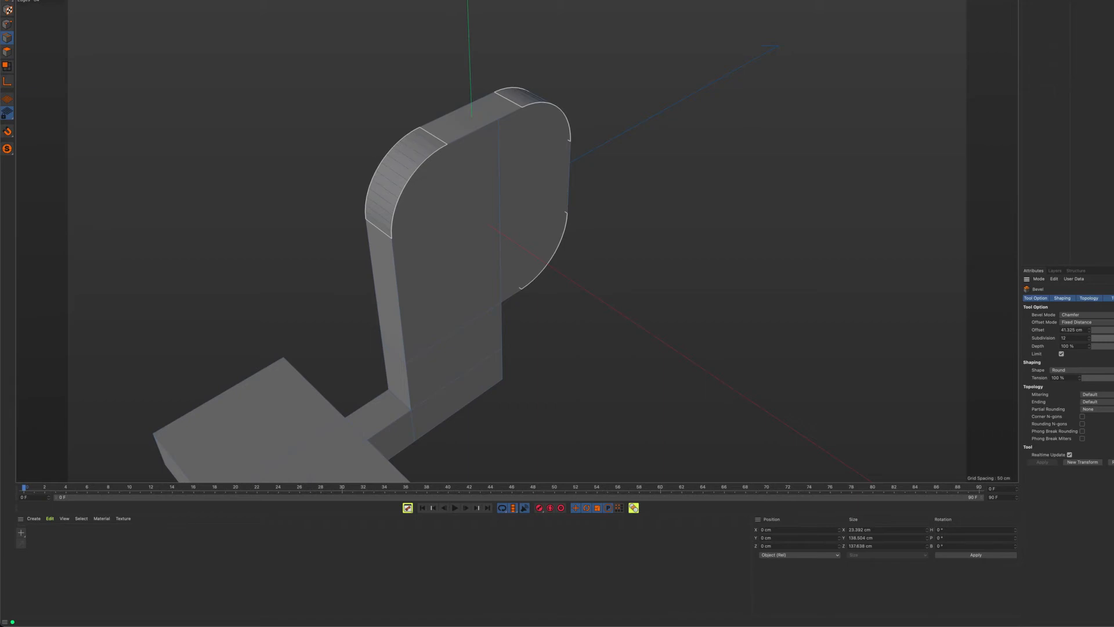
# Step: Select the foot's two vertical corner edges on the stem side and bevel them by about 45 cm
pyautogui.keyDown('alt'); pyautogui.moveTo(589, 276); pyautogui.dragTo(682, 230); pyautogui.keyUp('alt')
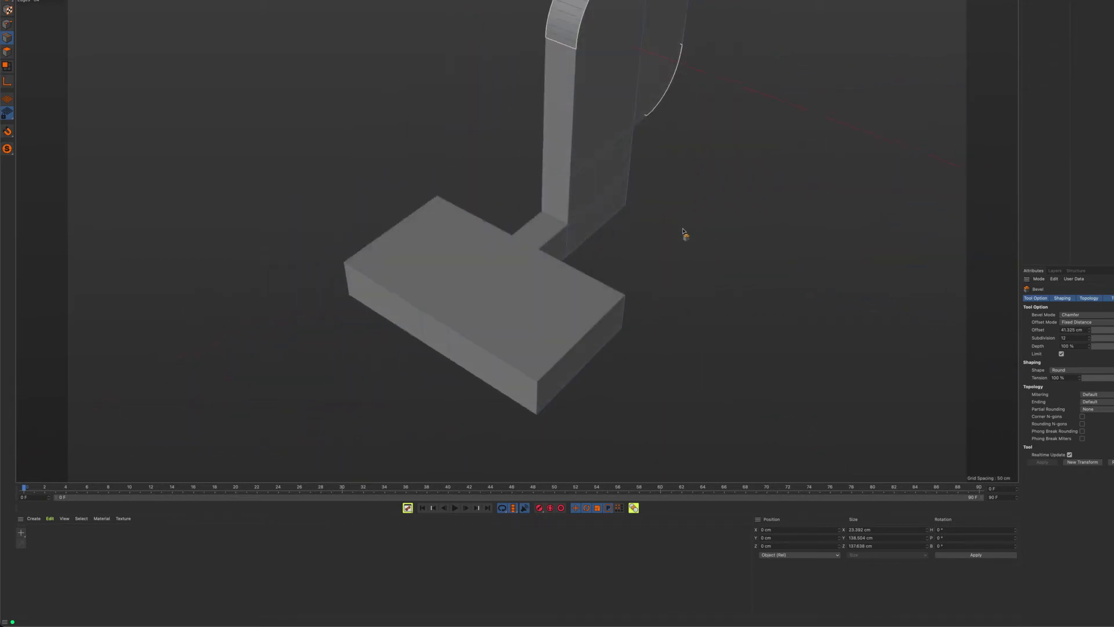
pyautogui.keyDown('alt'); pyautogui.moveTo(683, 231); pyautogui.dragTo(678, 305, button='middle'); pyautogui.keyUp('alt')
pyautogui.keyDown('alt'); pyautogui.moveTo(612, 206); pyautogui.dragTo(624, 172, button='middle'); pyautogui.keyUp('alt')
pyautogui.keyDown('alt'); pyautogui.moveTo(625, 171); pyautogui.dragTo(621, 142); pyautogui.keyUp('alt')
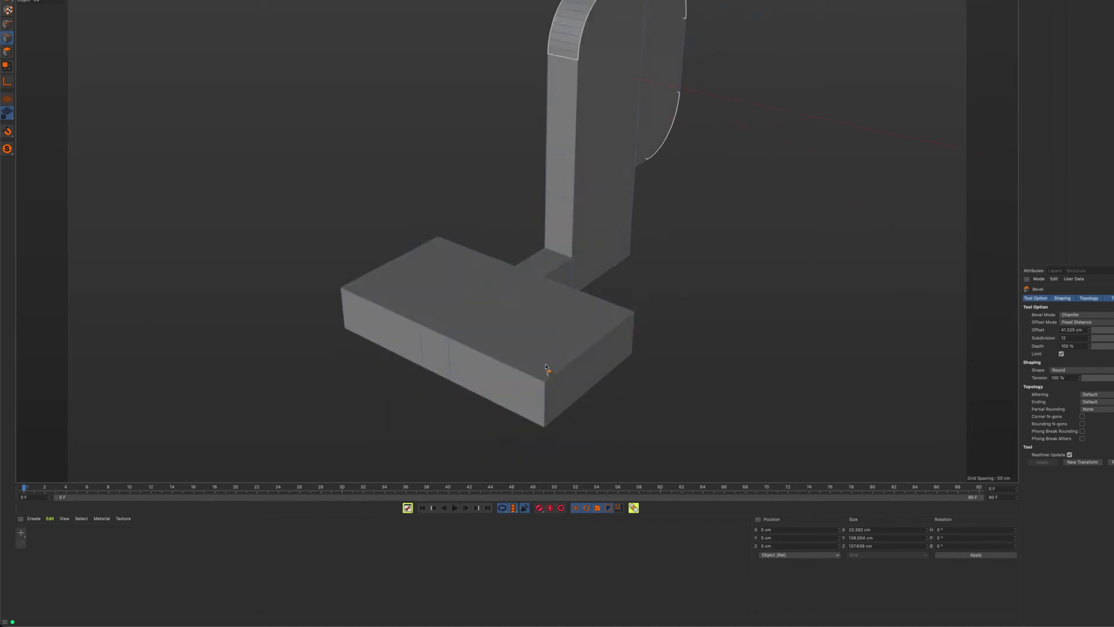
pyautogui.click(544, 402)
pyautogui.keyDown('shift'); pyautogui.click(342, 318); pyautogui.keyUp('shift')
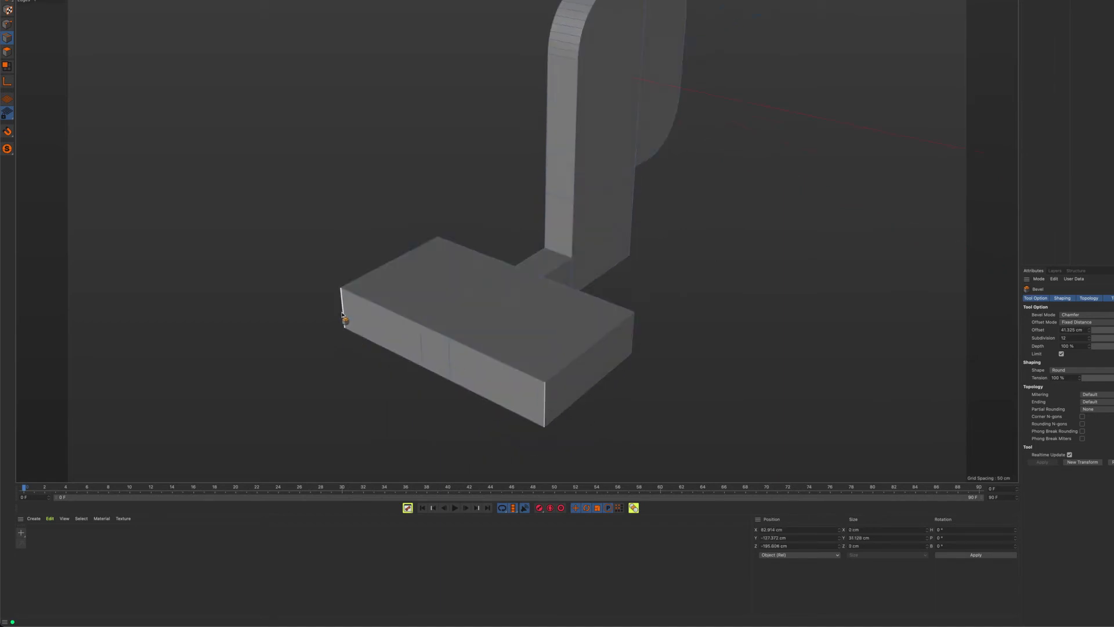
pyautogui.keyDown('shift'); pyautogui.click(634, 331); pyautogui.keyUp('shift')
pyautogui.keyDown('alt'); pyautogui.moveTo(549, 251); pyautogui.dragTo(574, 325); pyautogui.keyUp('alt')
pyautogui.click(556, 303)
pyautogui.keyDown('shift'); pyautogui.click(556, 302); pyautogui.keyUp('shift')
pyautogui.moveTo(497, 342); pyautogui.dragTo(528, 302)
# Step: Select the foot's two outer vertical corner edges and bevel them by about 13 cm
pyautogui.click(522, 332)
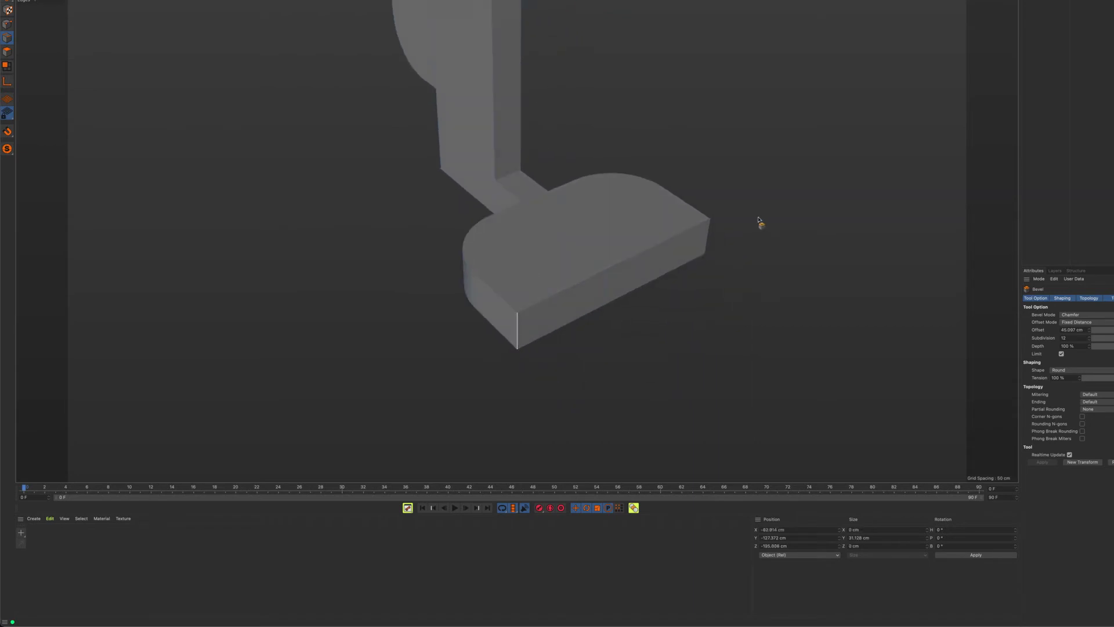
pyautogui.keyDown('shift'); pyautogui.click(708, 234); pyautogui.keyUp('shift')
pyautogui.moveTo(741, 257); pyautogui.dragTo(737, 257)
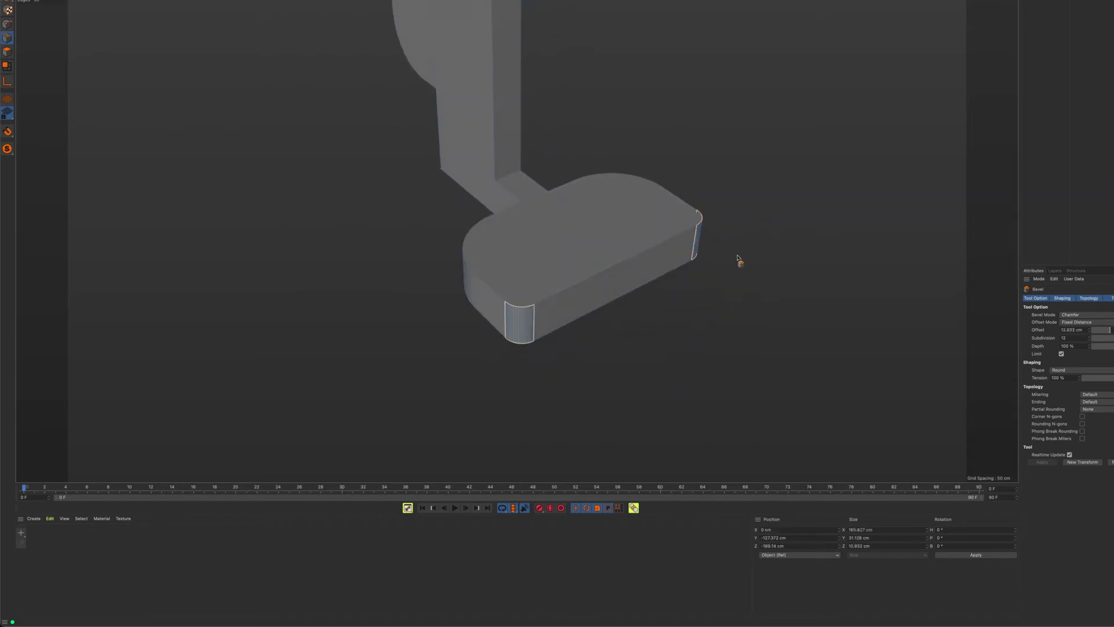
# Step: Bevel the bottom edge of the stem on the side facing away from the foot by about 23 cm
pyautogui.keyDown('alt'); pyautogui.moveTo(636, 259); pyautogui.dragTo(765, 259); pyautogui.keyUp('alt')
pyautogui.keyDown('alt'); pyautogui.moveTo(764, 259); pyautogui.dragTo(696, 272, button='right'); pyautogui.keyUp('alt')
pyautogui.keyDown('alt'); pyautogui.moveTo(696, 273); pyautogui.dragTo(687, 180); pyautogui.keyUp('alt')
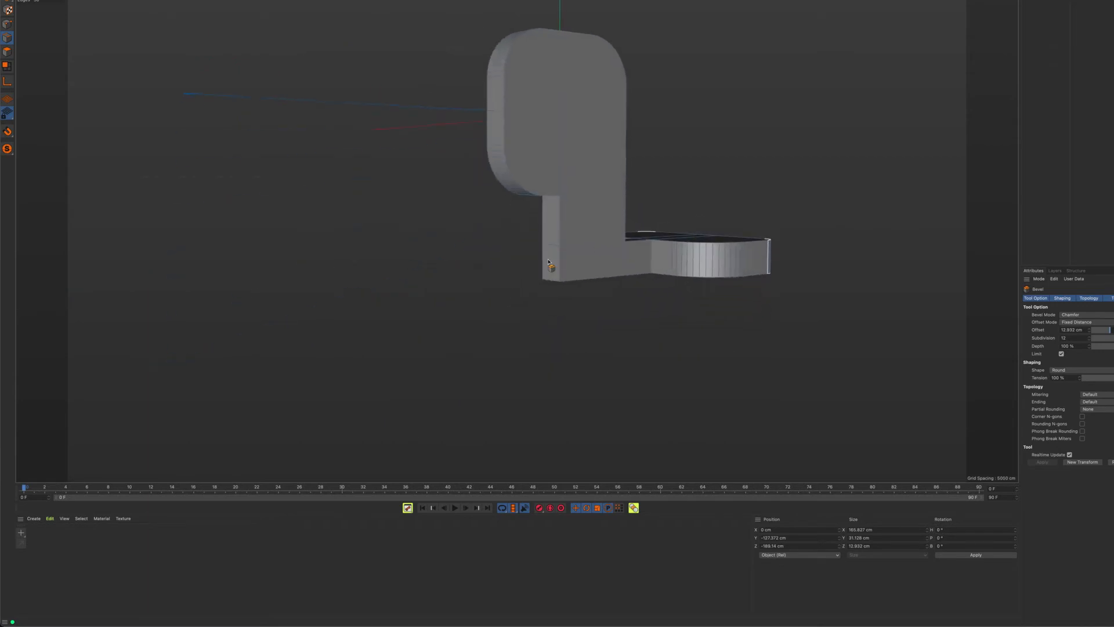
pyautogui.moveTo(550, 279); pyautogui.dragTo(534, 315)
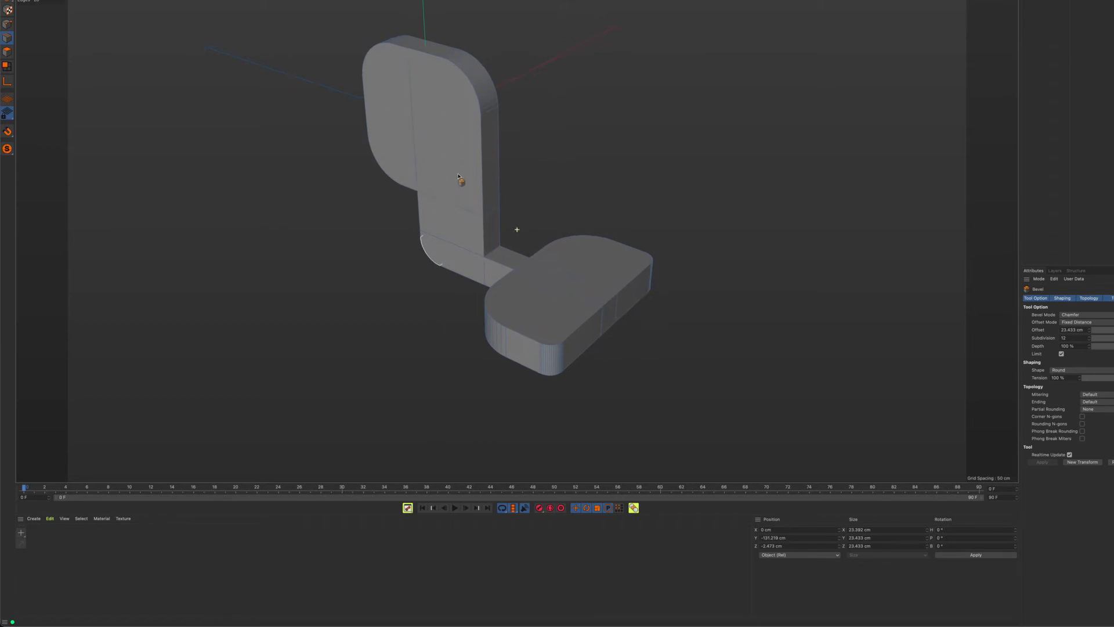
# Step: Bevel the inner corner edge where the stem meets the foot connector by about 21 cm
pyautogui.keyDown('alt'); pyautogui.moveTo(453, 191); pyautogui.dragTo(473, 182); pyautogui.keyUp('alt')
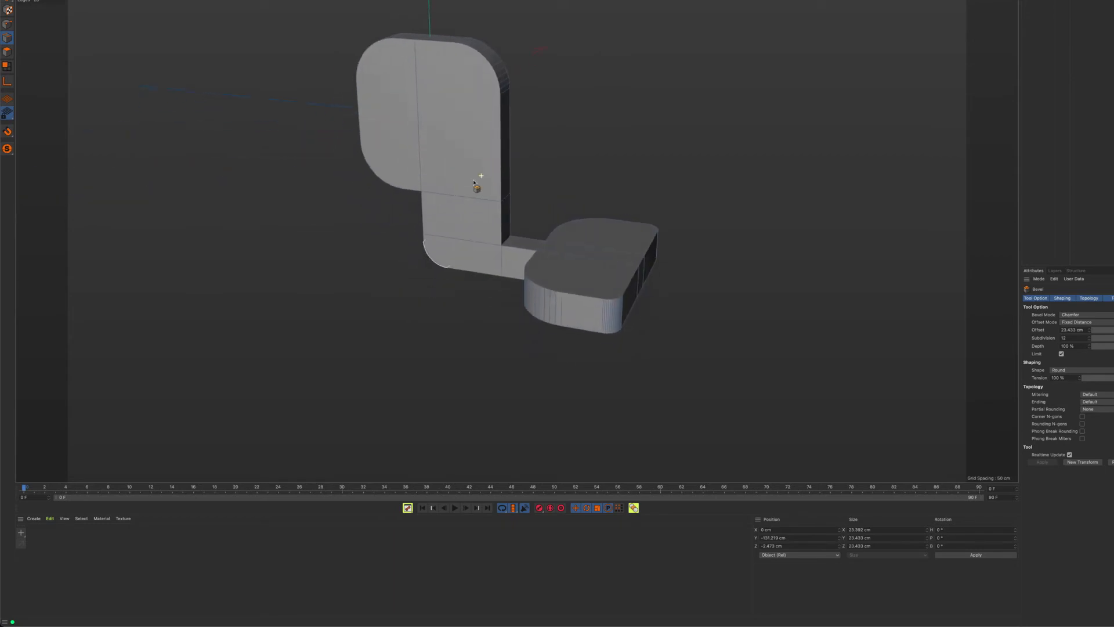
pyautogui.scroll(8, 580, 227)
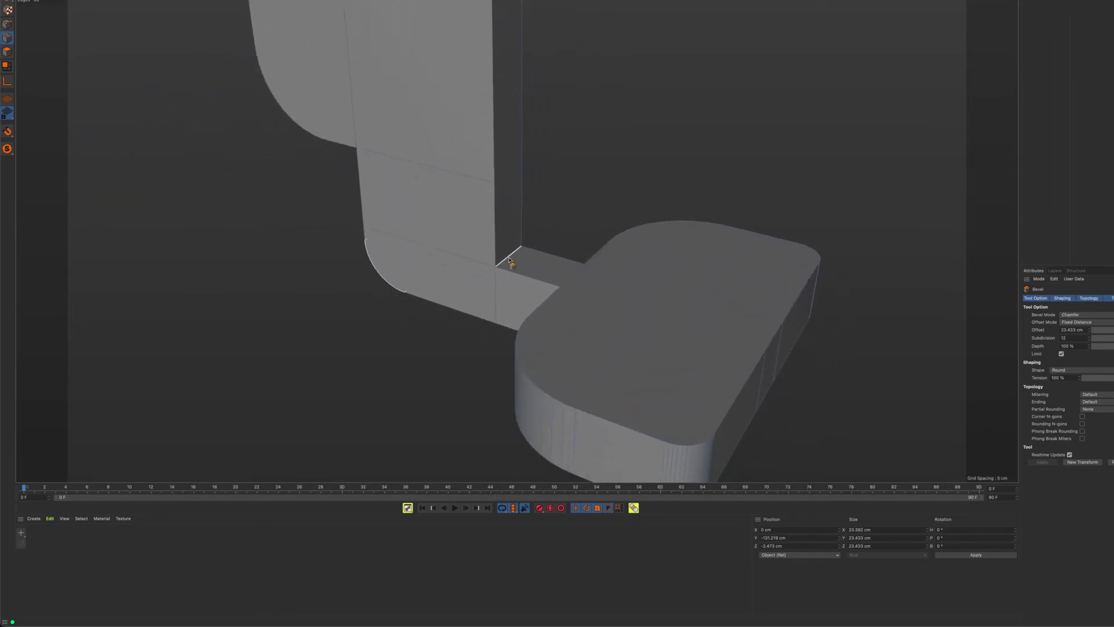
pyautogui.click(508, 259)
pyautogui.keyDown('alt'); pyautogui.moveTo(521, 264); pyautogui.dragTo(523, 248); pyautogui.keyUp('alt')
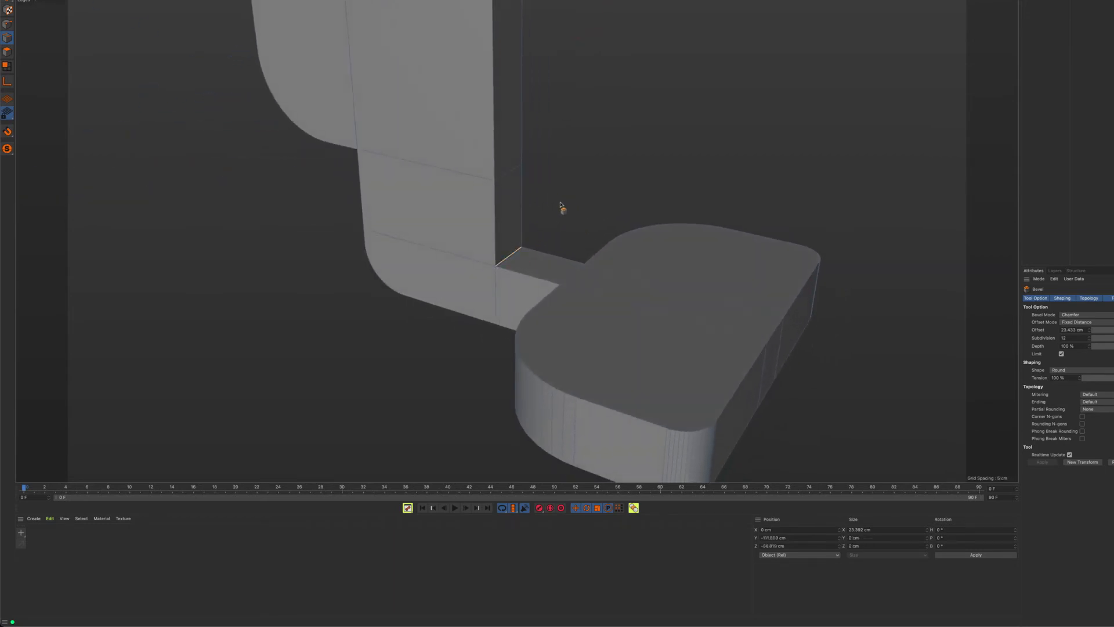
pyautogui.moveTo(556, 205); pyautogui.dragTo(560, 206)
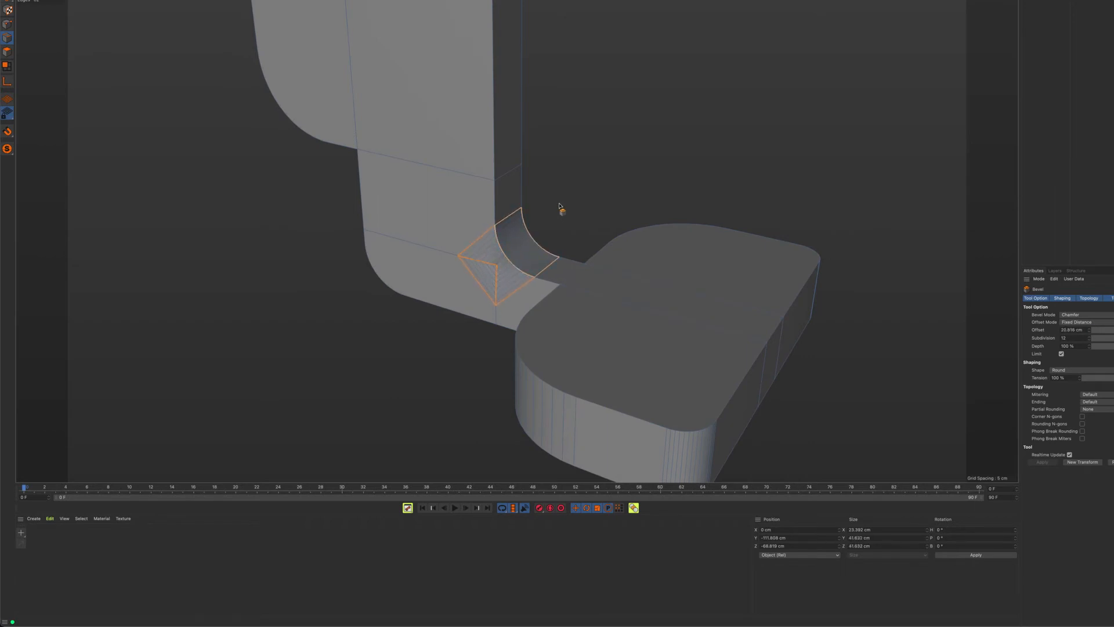
pyautogui.moveTo(1112, 377); pyautogui.dragTo(1084, 377)
# Step: Switch to polygon mode and delete the distorted bevel faces on one side of the inner corner with Live Selection
pyautogui.keyDown('alt'); pyautogui.moveTo(642, 269); pyautogui.dragTo(533, 279); pyautogui.keyUp('alt')
pyautogui.keyDown('alt'); pyautogui.moveTo(564, 211); pyautogui.dragTo(727, 232, button='right'); pyautogui.keyUp('alt')
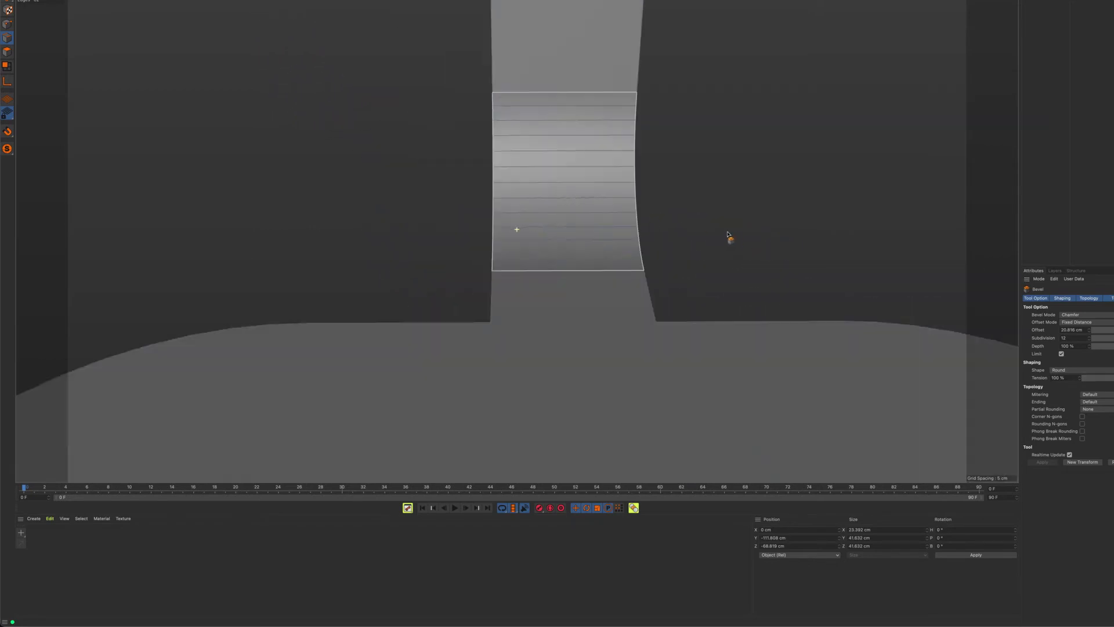
pyautogui.keyDown('alt'); pyautogui.moveTo(727, 234); pyautogui.dragTo(649, 222); pyautogui.keyUp('alt')
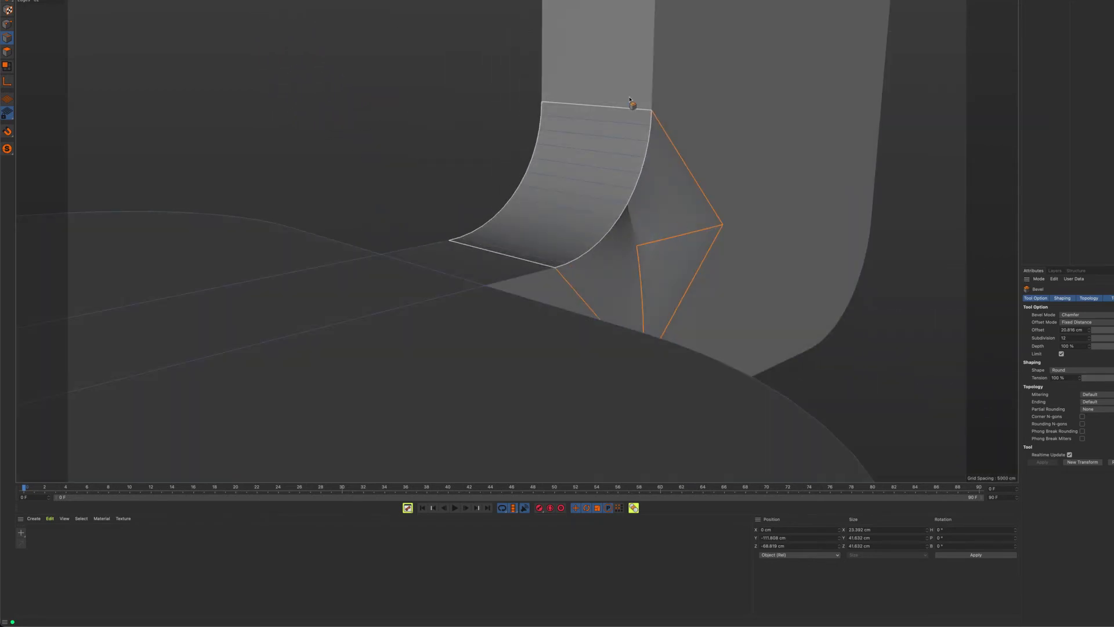
pyautogui.keyDown('alt'); pyautogui.moveTo(662, 204); pyautogui.dragTo(647, 149); pyautogui.keyUp('alt')
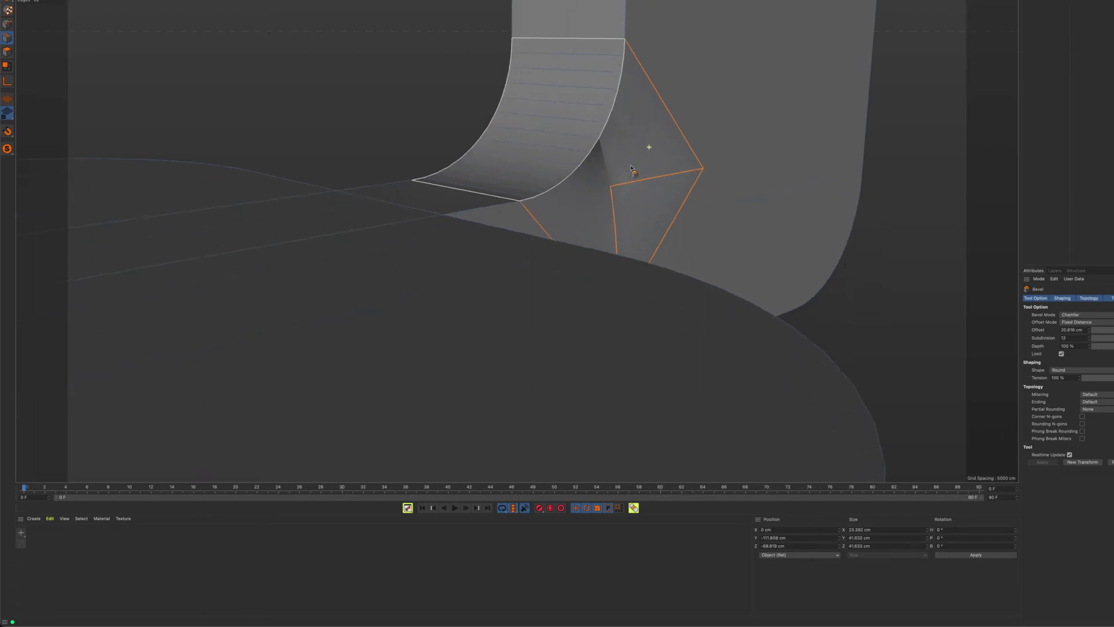
pyautogui.scroll(3, 579, 184)
pyautogui.keyDown('alt'); pyautogui.moveTo(579, 185); pyautogui.dragTo(510, 125); pyautogui.keyUp('alt')
pyautogui.press('9')
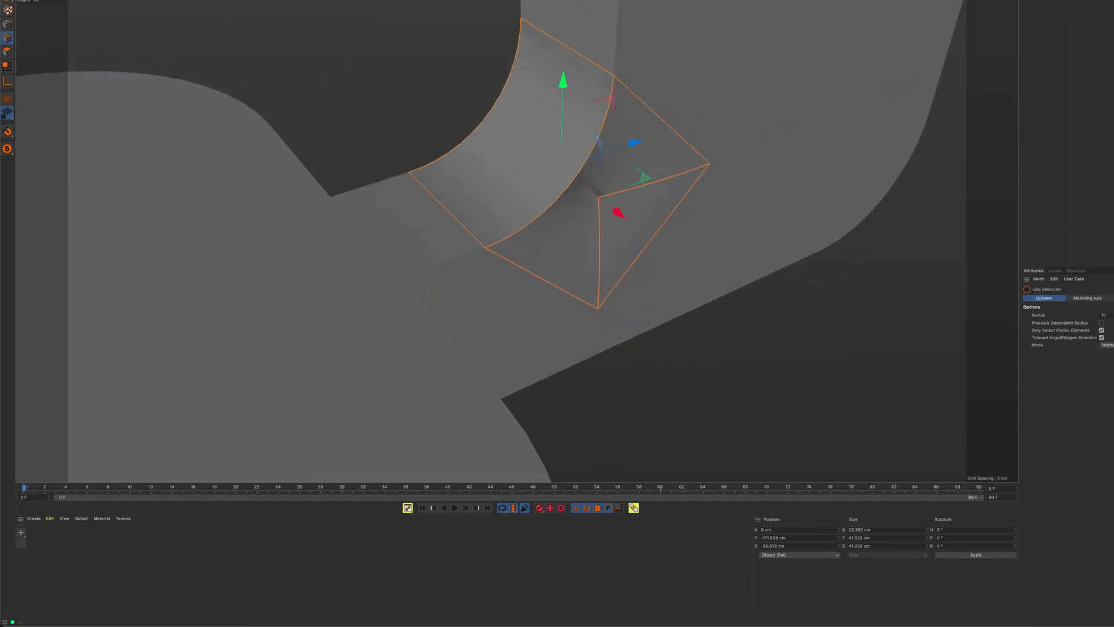
pyautogui.click(4, 53)
pyautogui.moveTo(634, 160)
pyautogui.mouseDown()
pyautogui.moveTo(560, 274)
pyautogui.moveTo(614, 213)
pyautogui.mouseUp()
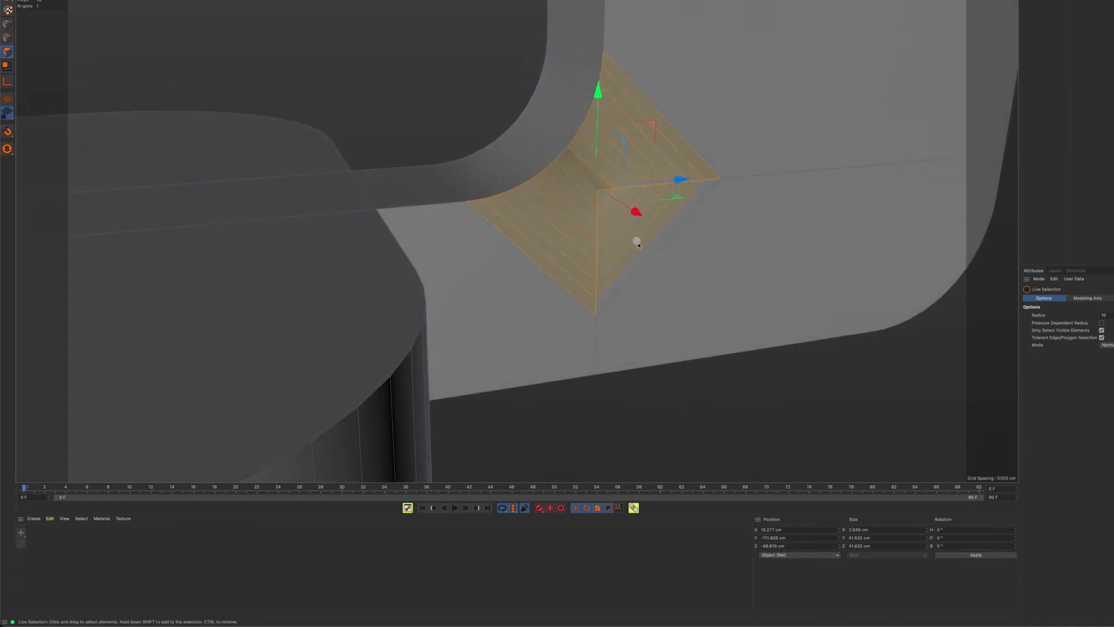
pyautogui.keyDown('alt'); pyautogui.moveTo(641, 251); pyautogui.dragTo(530, 115); pyautogui.keyUp('alt')
pyautogui.press('Delete')
# Step: Fill the gap left by the deleted faces with Close Polygon Hole
pyautogui.scroll(5, 668, 214)
pyautogui.rightClick(514, 71)
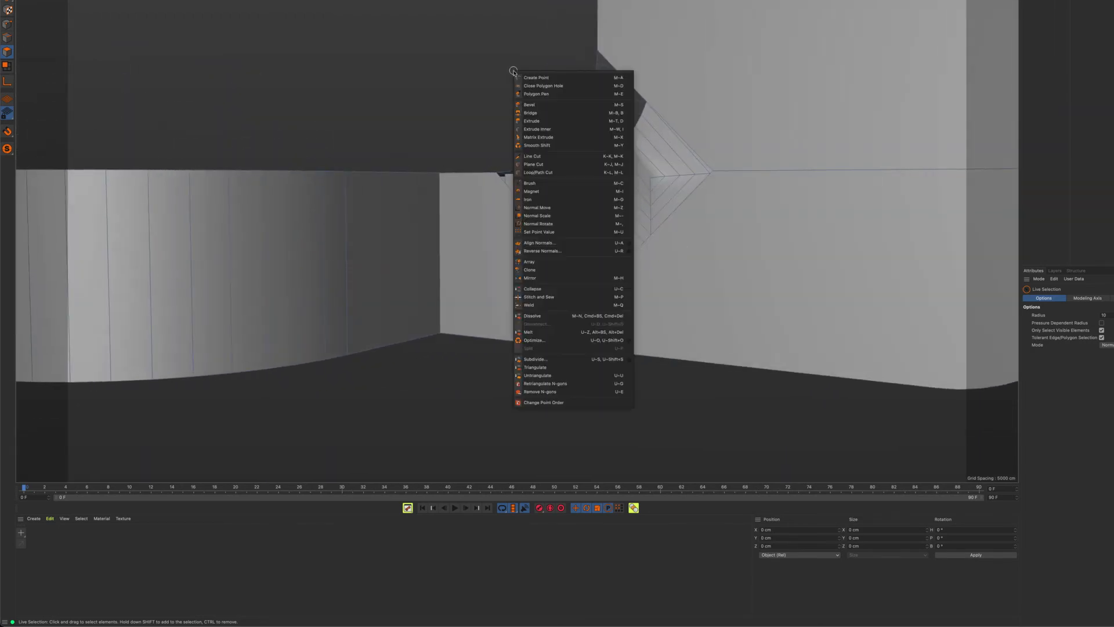
pyautogui.click(551, 87)
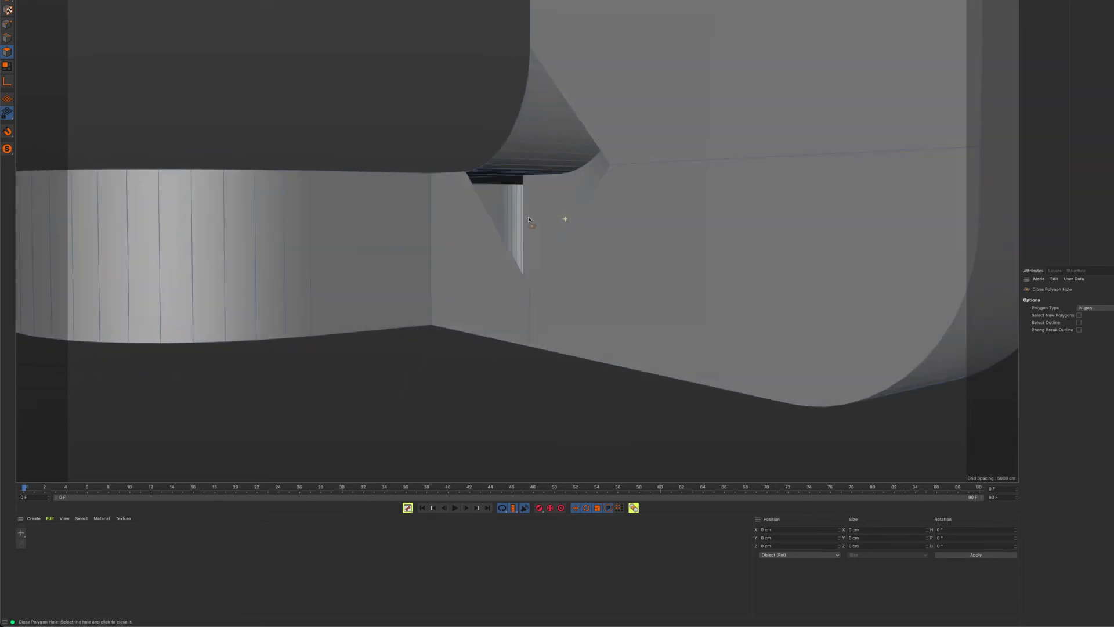
pyautogui.click(493, 223)
# Step: Delete the distorted bevel faces on the opposite side of the inner corner and use Close Polygon Hole to patch the gap
pyautogui.keyDown('alt'); pyautogui.moveTo(598, 185); pyautogui.dragTo(520, 109); pyautogui.keyUp('alt')
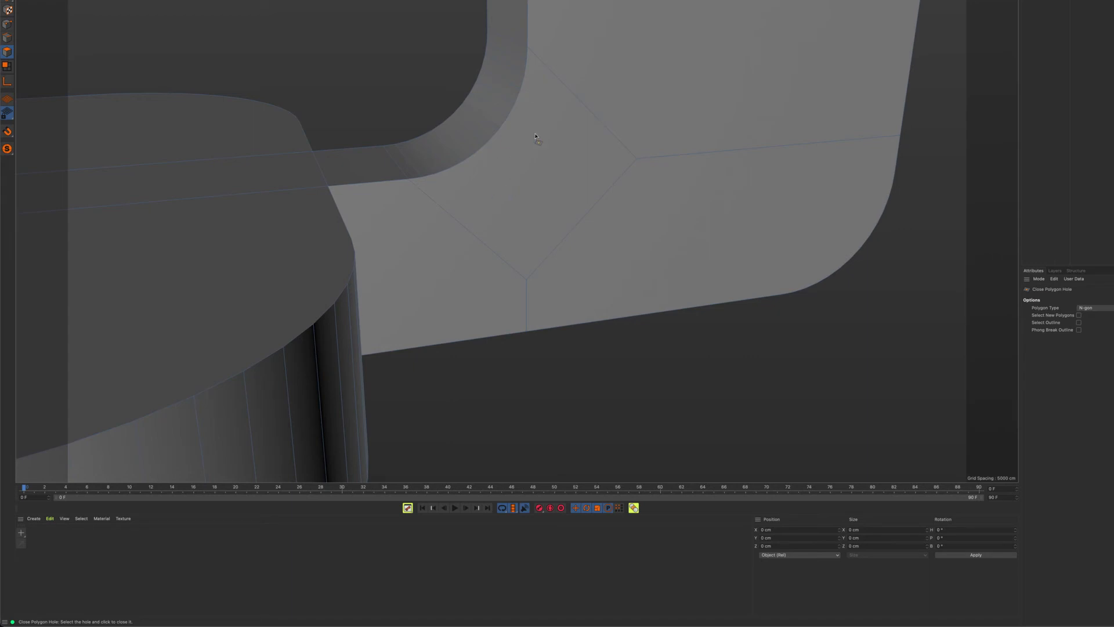
pyautogui.keyDown('alt'); pyautogui.moveTo(493, 119); pyautogui.dragTo(659, 142); pyautogui.keyUp('alt')
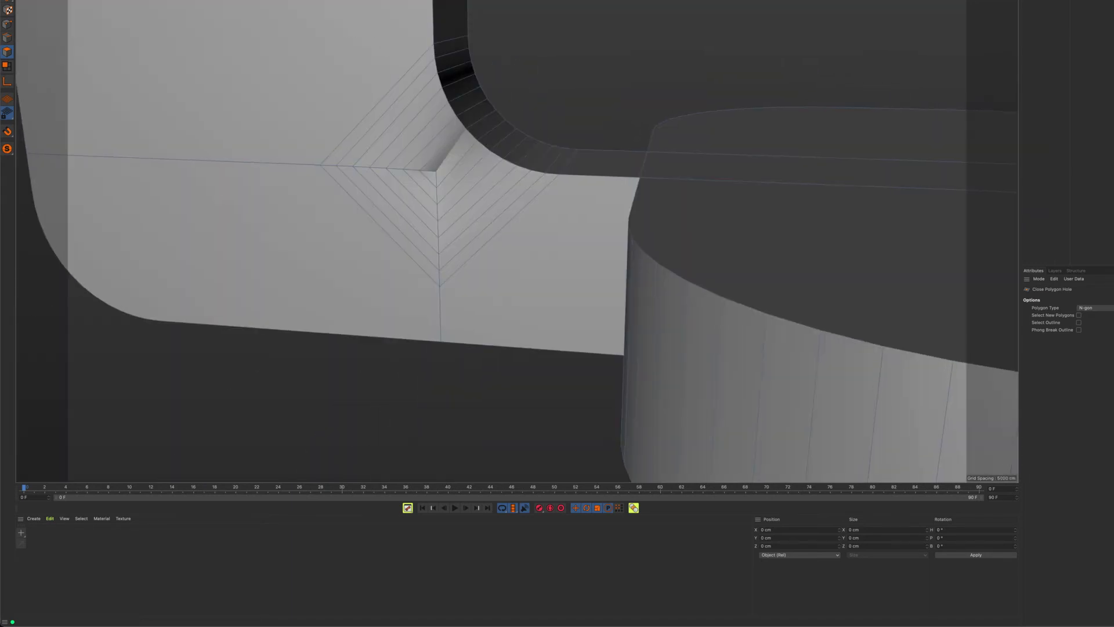
pyautogui.press('space')
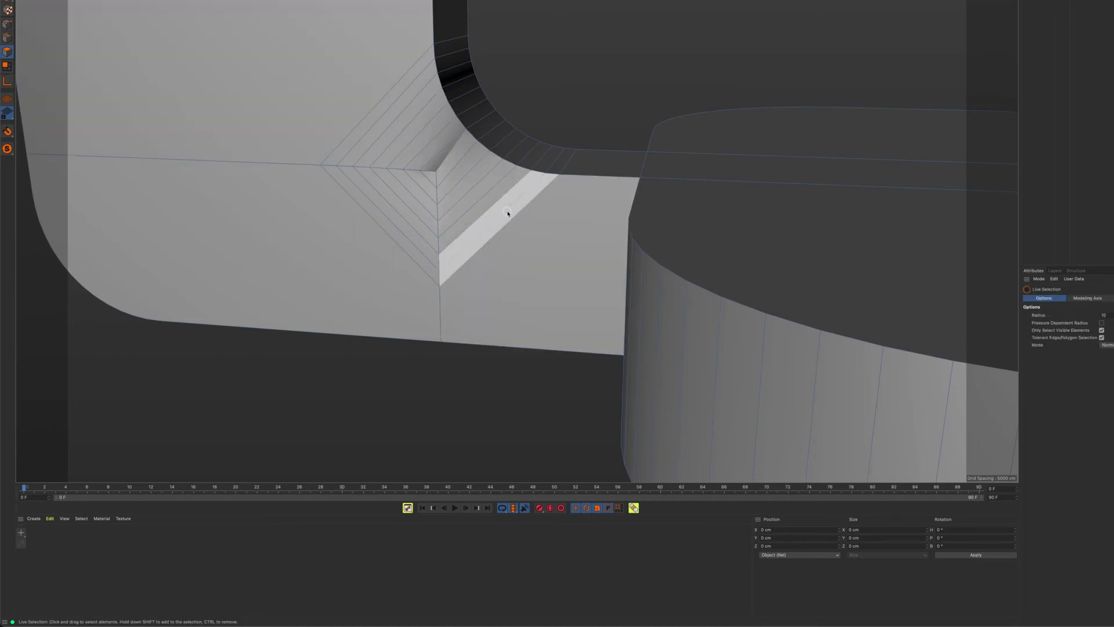
pyautogui.moveTo(507, 214)
pyautogui.mouseDown()
pyautogui.moveTo(390, 102)
pyautogui.moveTo(373, 191)
pyautogui.moveTo(424, 197)
pyautogui.moveTo(435, 184)
pyautogui.mouseUp()
pyautogui.press('Delete')
pyautogui.rightClick(544, 53)
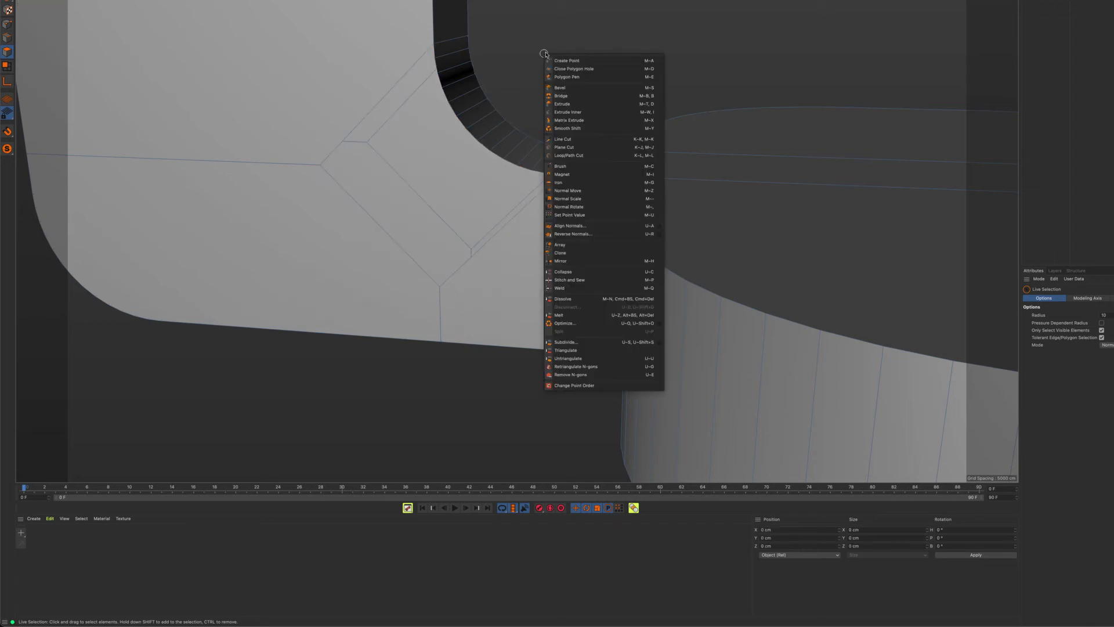
pyautogui.click(574, 68)
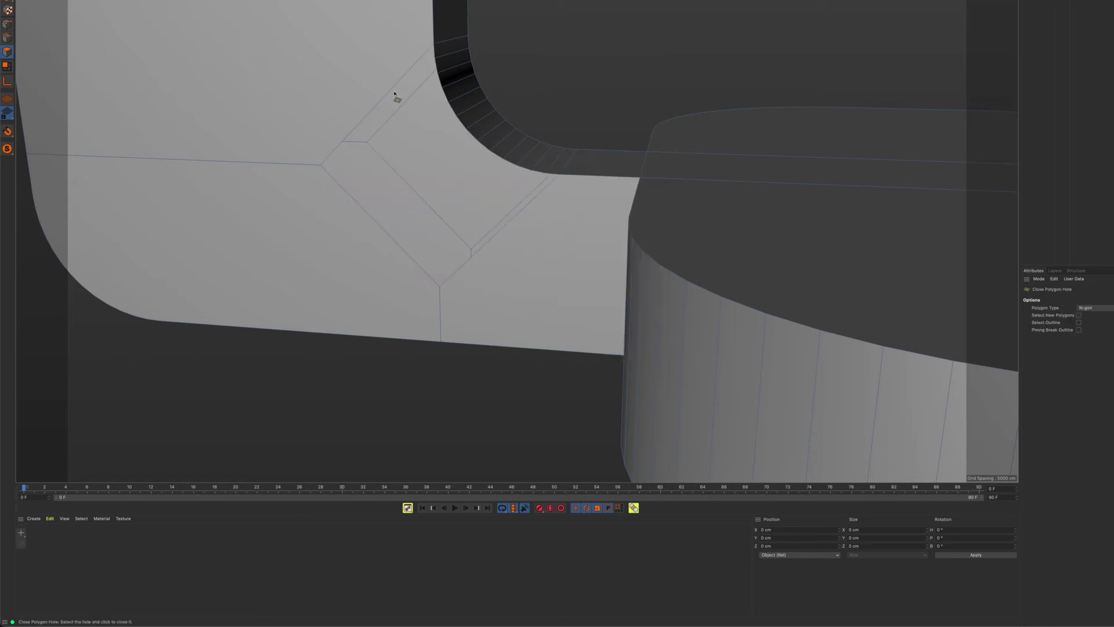
# Step: Look over the rounded stem and foot, and examine the hard rim edges of the round cylinder model with the spire
pyautogui.scroll(-10, 515, 229)
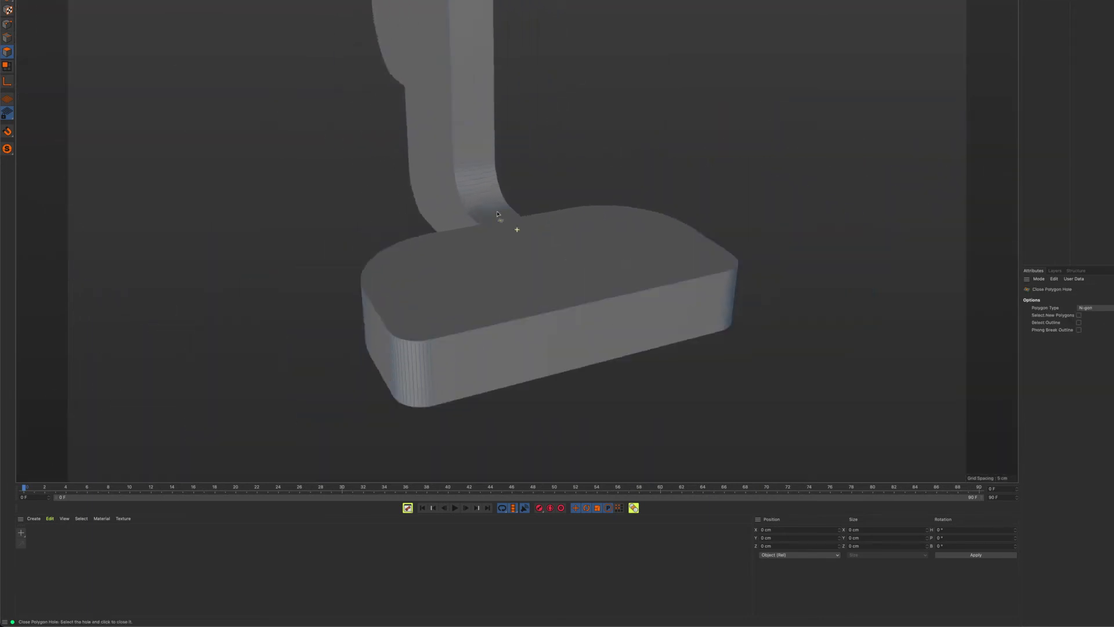
pyautogui.keyDown('alt'); pyautogui.moveTo(514, 230); pyautogui.dragTo(480, 184); pyautogui.keyUp('alt')
pyautogui.keyDown('alt'); pyautogui.moveTo(479, 185); pyautogui.dragTo(557, 166, button='middle'); pyautogui.keyUp('alt')
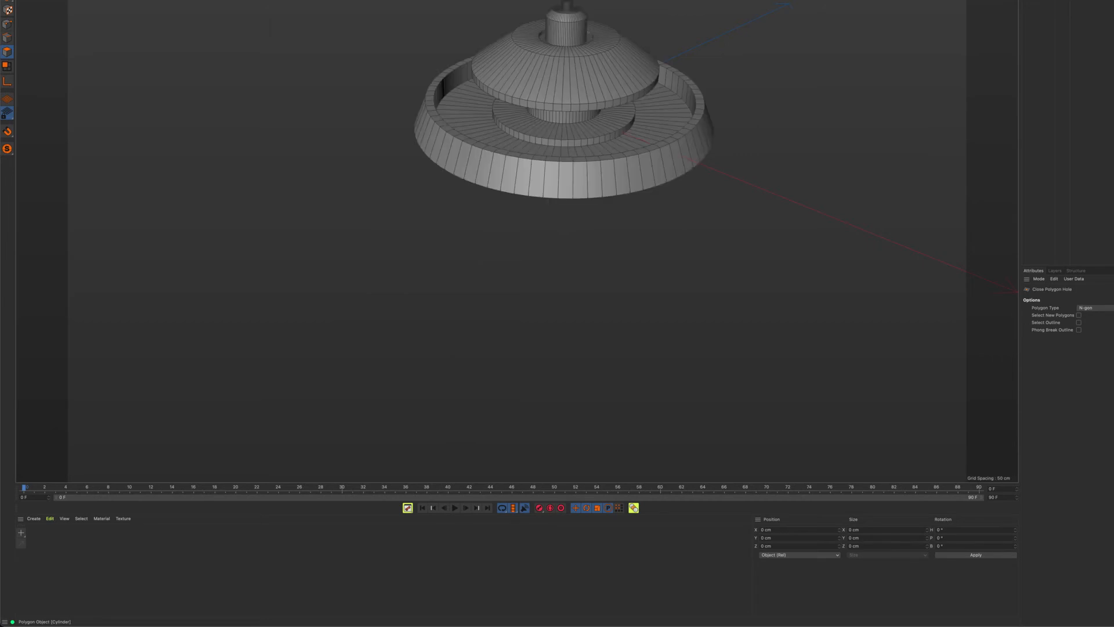
pyautogui.keyDown('alt'); pyautogui.moveTo(563, 106); pyautogui.dragTo(478, 214, button='middle'); pyautogui.keyUp('alt')
pyautogui.scroll(6, 456, 170)
pyautogui.moveTo(455, 169)
pyautogui.keyDown('alt'); pyautogui.mouseDown()
pyautogui.moveTo(464, 229)
pyautogui.moveTo(476, 174)
pyautogui.moveTo(463, 175)
pyautogui.mouseUp(); pyautogui.keyUp('alt')
pyautogui.scroll(5, 347, 195)
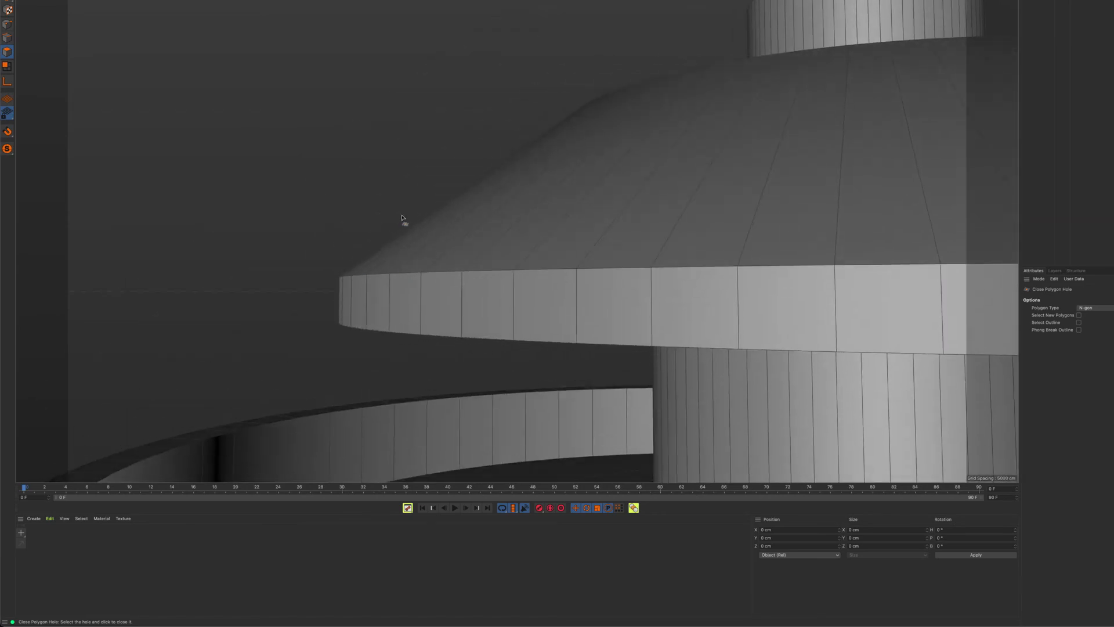
pyautogui.keyDown('alt'); pyautogui.moveTo(402, 218); pyautogui.dragTo(488, 259); pyautogui.keyUp('alt')
pyautogui.scroll(-8, 534, 295)
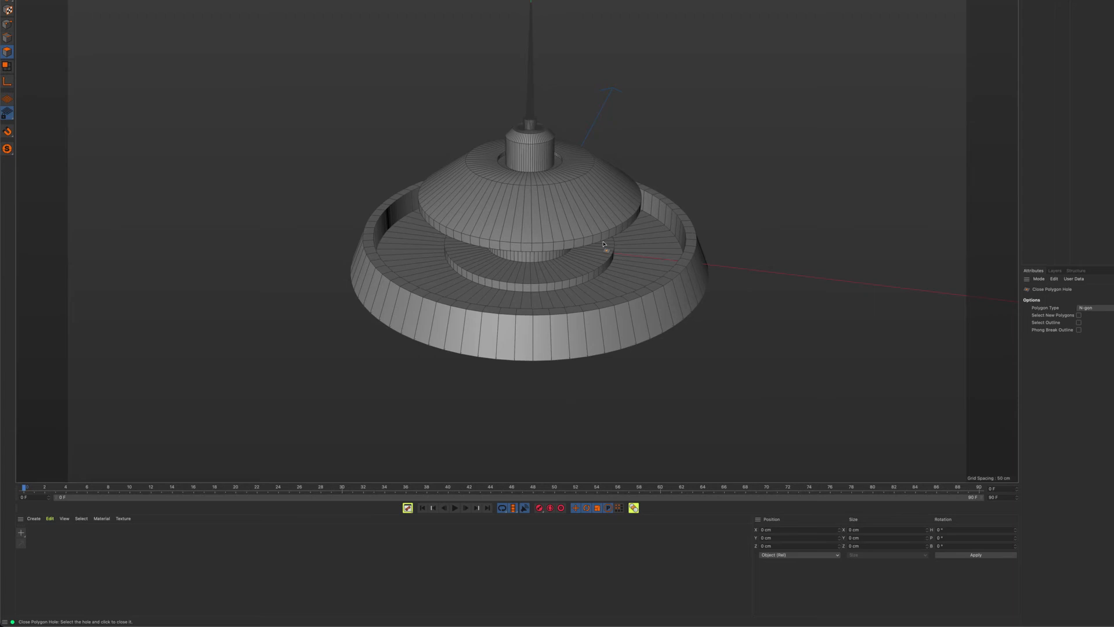
pyautogui.keyDown('alt'); pyautogui.moveTo(541, 221); pyautogui.dragTo(507, 273); pyautogui.keyUp('alt')
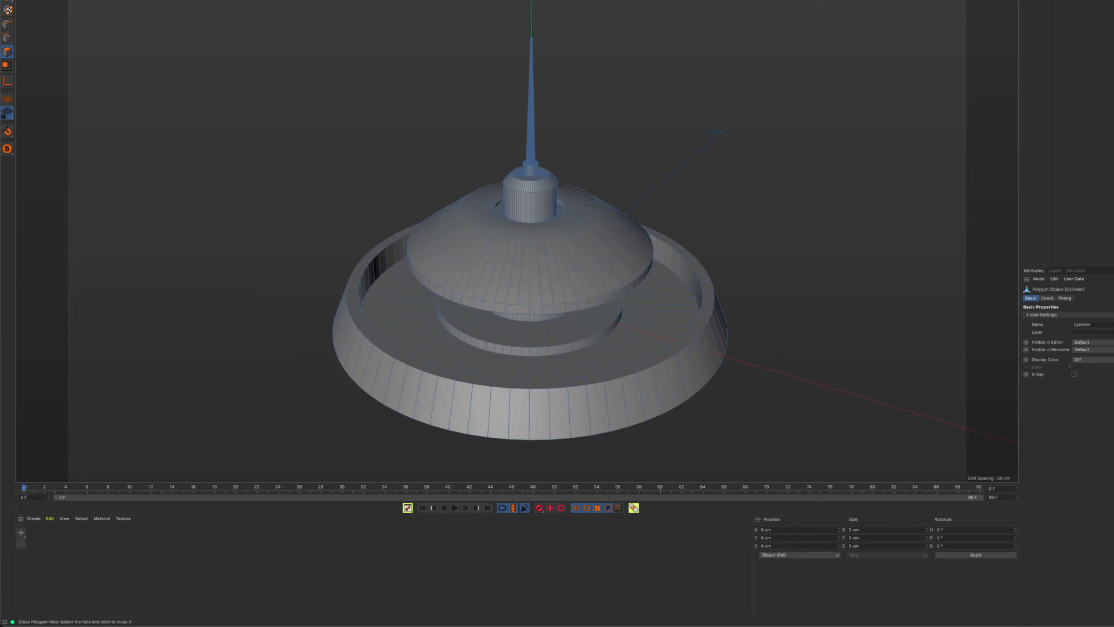
# Step: Add a Bevel deformer to the round cylinder model and inspect its rim edges up close
pyautogui.click(744, 1)
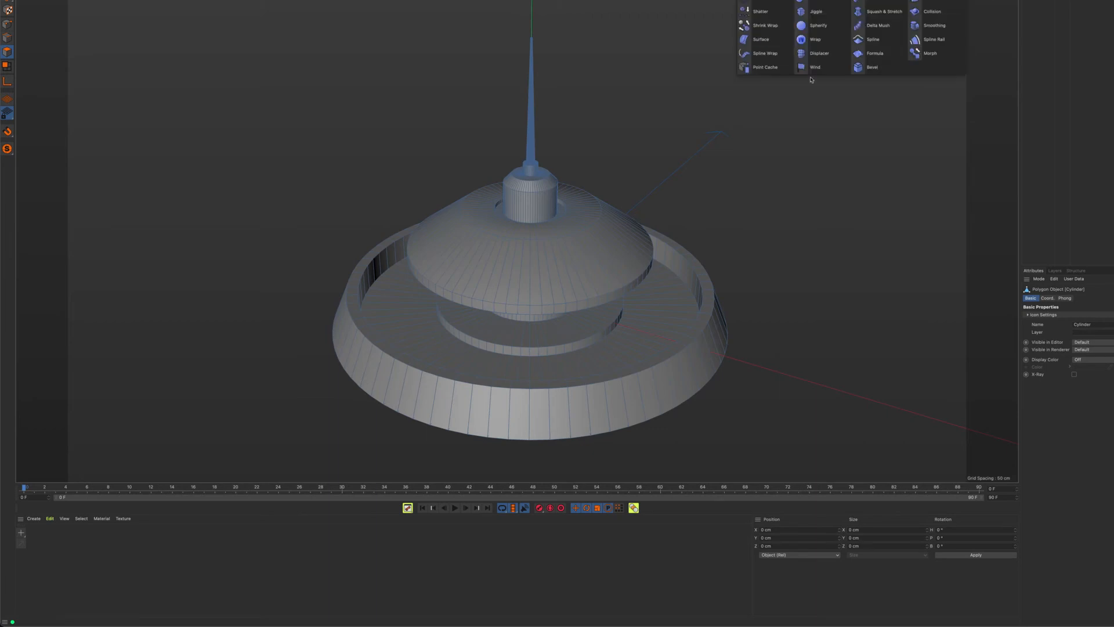
pyautogui.click(873, 67)
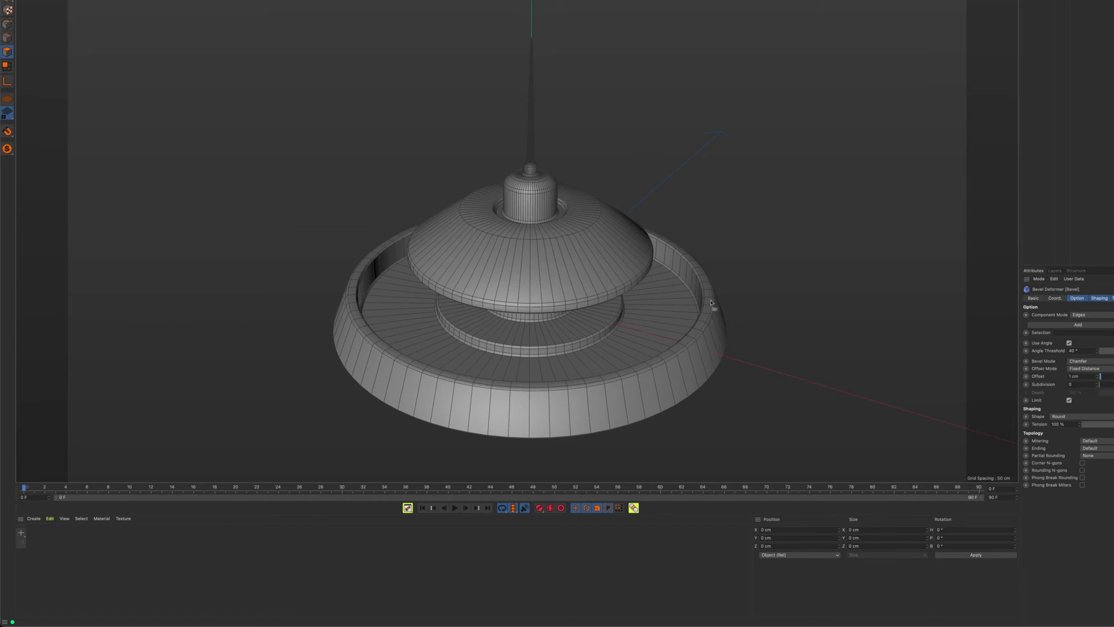
pyautogui.scroll(5, 711, 302)
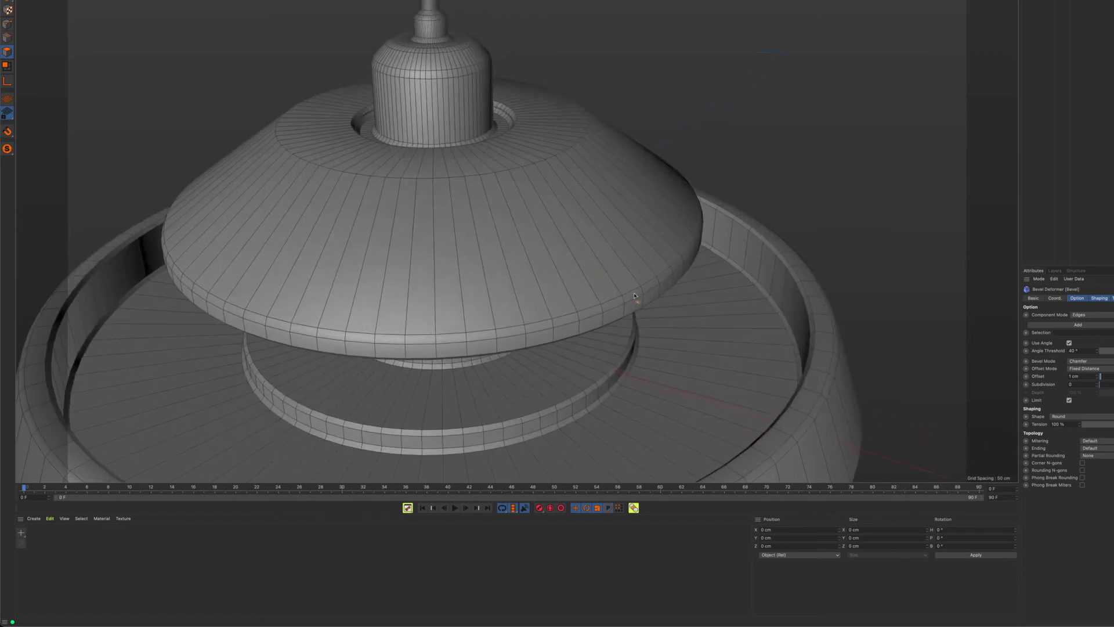
pyautogui.keyDown('alt'); pyautogui.moveTo(629, 294); pyautogui.dragTo(622, 319); pyautogui.keyUp('alt')
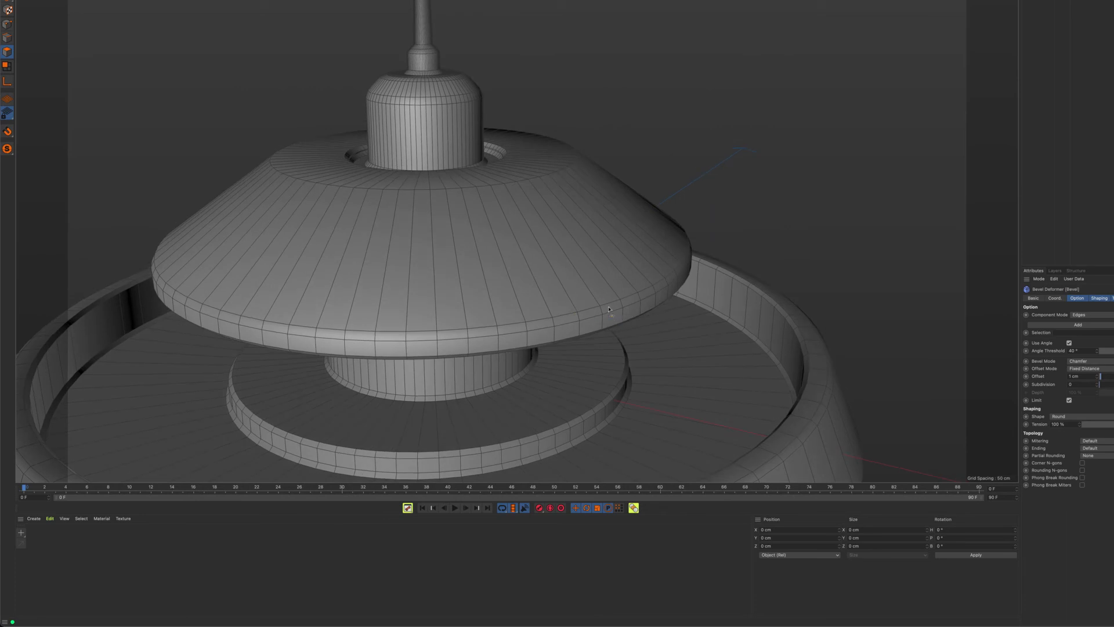
# Step: Set the round cylinder model's Bevel deformer to 3 subdivisions and an offset of 0.5 cm
pyautogui.moveTo(1106, 386); pyautogui.dragTo(1112, 385)
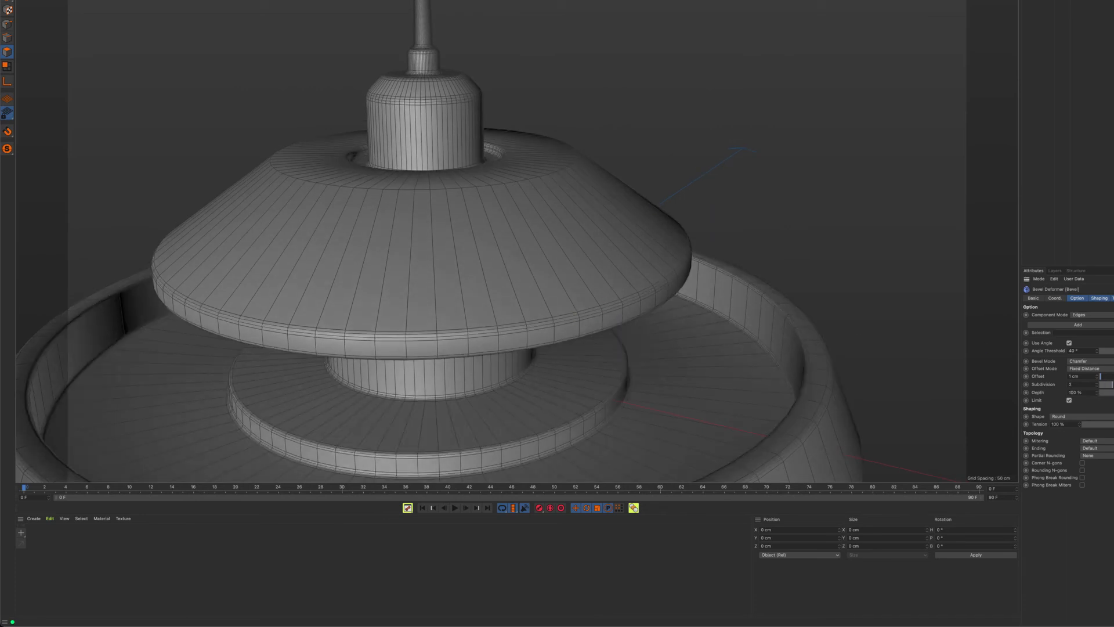
pyautogui.keyDown('alt'); pyautogui.moveTo(798, 368); pyautogui.dragTo(572, 210); pyautogui.keyUp('alt')
pyautogui.scroll(8, 505, 289)
pyautogui.keyDown('alt'); pyautogui.moveTo(656, 286); pyautogui.dragTo(598, 293); pyautogui.keyUp('alt')
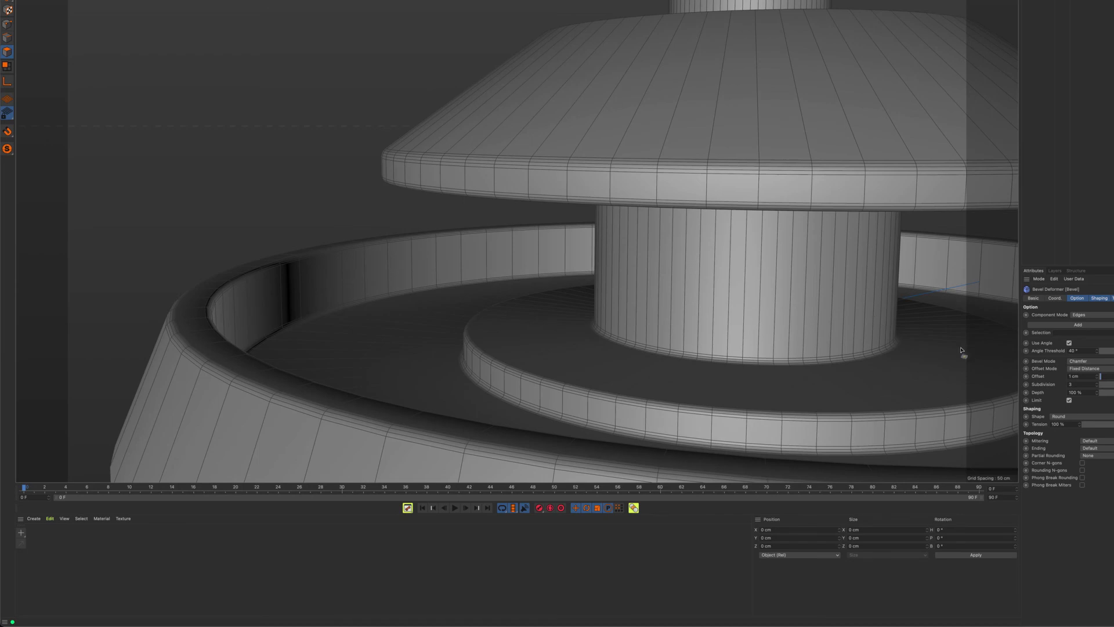
pyautogui.doubleClick(1088, 376)
pyautogui.scroll(-5, 605, 218)
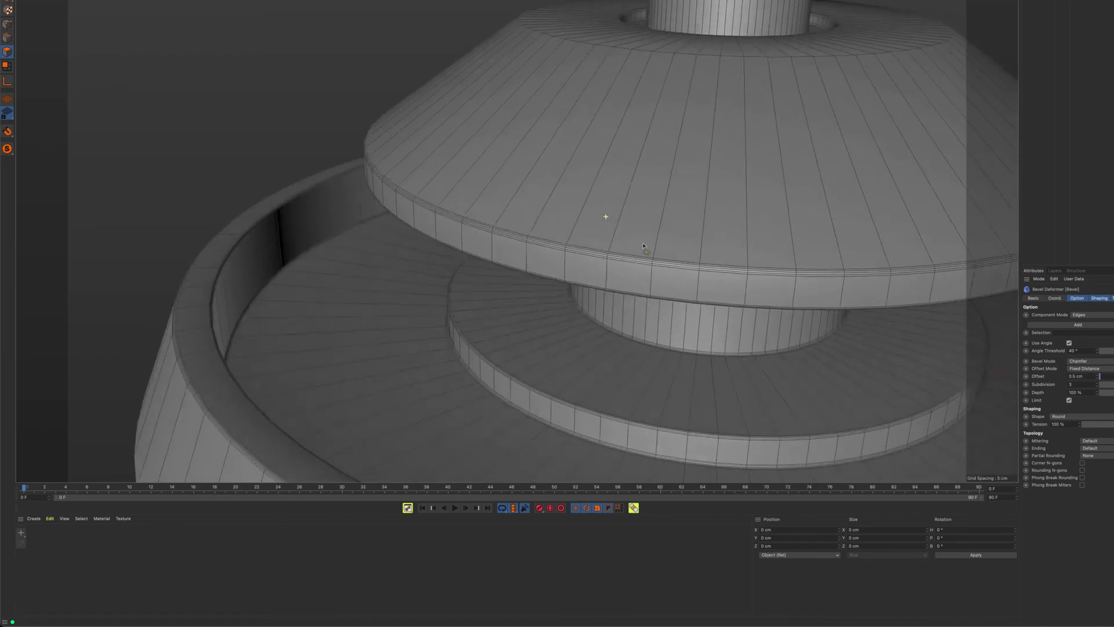
pyautogui.moveTo(604, 211)
pyautogui.keyDown('alt'); pyautogui.mouseDown()
pyautogui.moveTo(659, 251)
pyautogui.moveTo(606, 280)
pyautogui.moveTo(642, 216)
pyautogui.moveTo(603, 232)
pyautogui.mouseUp(); pyautogui.keyUp('alt')
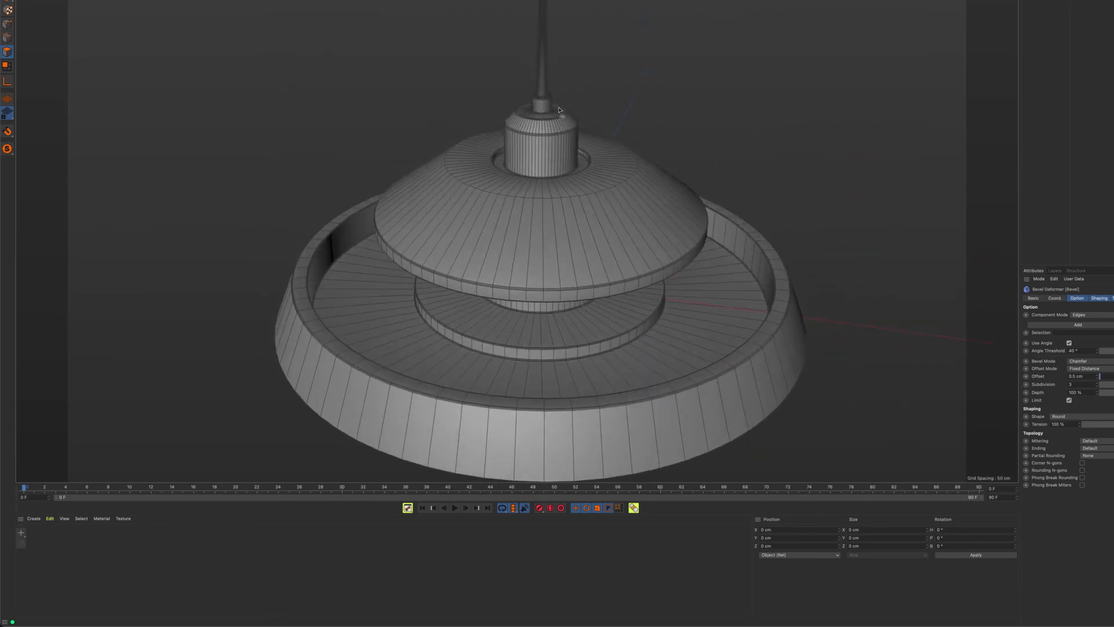
# Step: Examine the bevelled edges around the spire collar and cap of the round cylinder model
pyautogui.keyDown('alt'); pyautogui.moveTo(558, 108); pyautogui.dragTo(558, 214, button='middle'); pyautogui.keyUp('alt')
pyautogui.keyDown('alt'); pyautogui.moveTo(558, 214); pyautogui.dragTo(710, 271, button='right'); pyautogui.keyUp('alt')
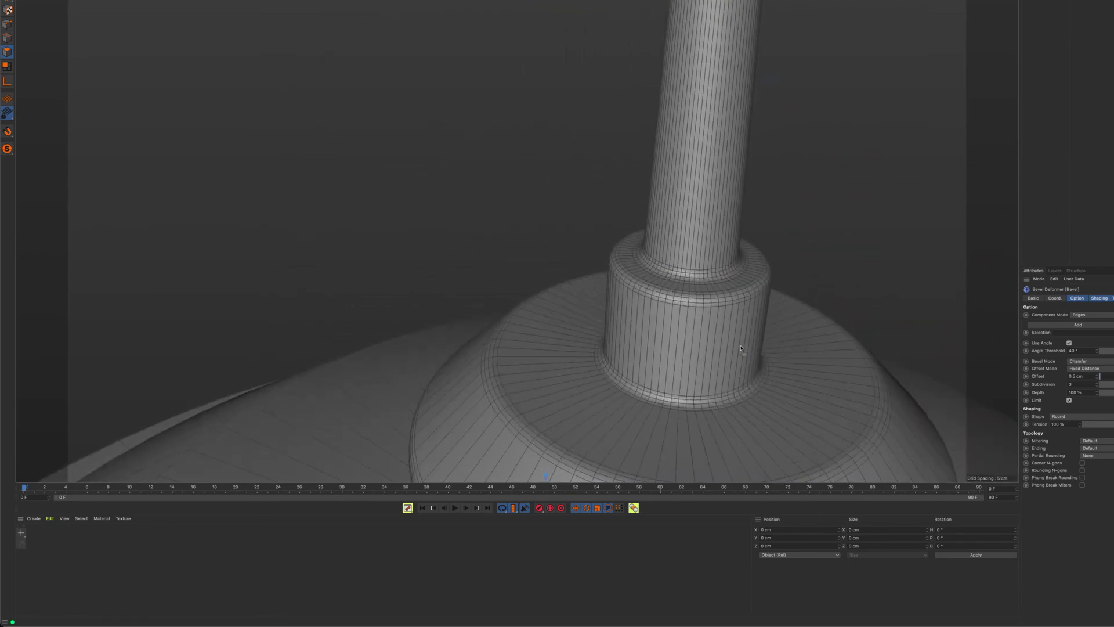
pyautogui.keyDown('alt'); pyautogui.moveTo(740, 348); pyautogui.dragTo(598, 367, button='middle'); pyautogui.keyUp('alt')
pyautogui.keyDown('alt'); pyautogui.moveTo(701, 338); pyautogui.dragTo(445, 329, button='right'); pyautogui.keyUp('alt')
pyautogui.keyDown('alt'); pyautogui.moveTo(685, 303); pyautogui.dragTo(604, 216, button='middle'); pyautogui.keyUp('alt')
pyautogui.keyDown('alt'); pyautogui.moveTo(600, 219); pyautogui.dragTo(603, 271); pyautogui.keyUp('alt')
pyautogui.scroll(-5, 642, 286)
pyautogui.keyDown('alt'); pyautogui.moveTo(642, 260); pyautogui.dragTo(533, 161, button='middle'); pyautogui.keyUp('alt')
pyautogui.moveTo(582, 206)
pyautogui.keyDown('alt'); pyautogui.mouseDown()
pyautogui.moveTo(582, 179)
pyautogui.moveTo(579, 194)
pyautogui.mouseUp(); pyautogui.keyUp('alt')
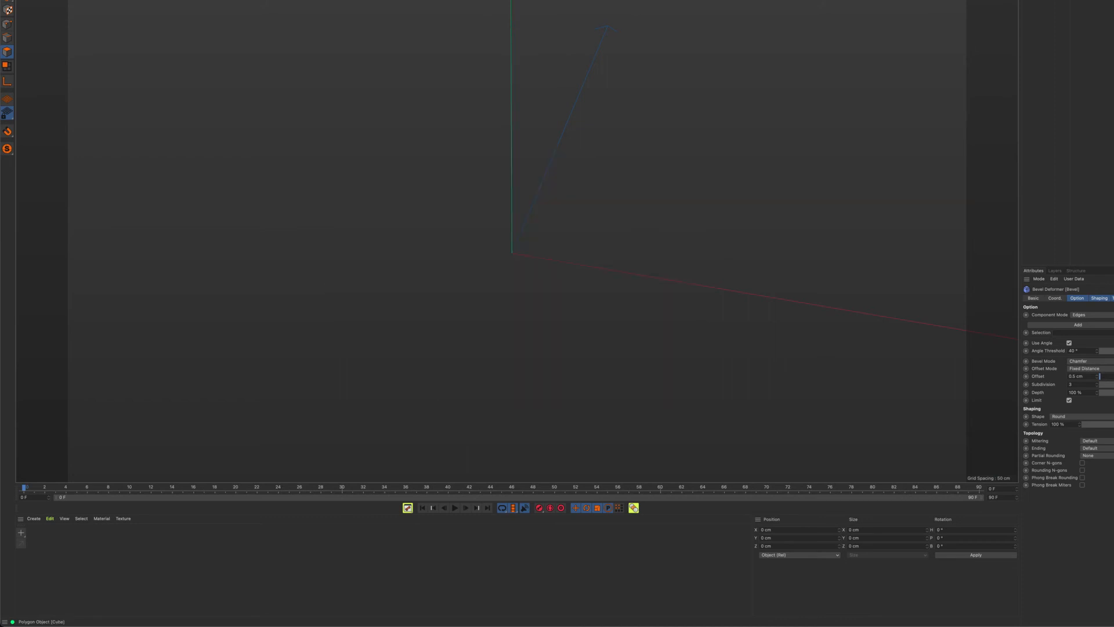
# Step: Bring the stem-and-foot model into view and add a Bevel deformer to it
pyautogui.keyDown('alt'); pyautogui.moveTo(843, 137); pyautogui.dragTo(614, 162); pyautogui.keyUp('alt')
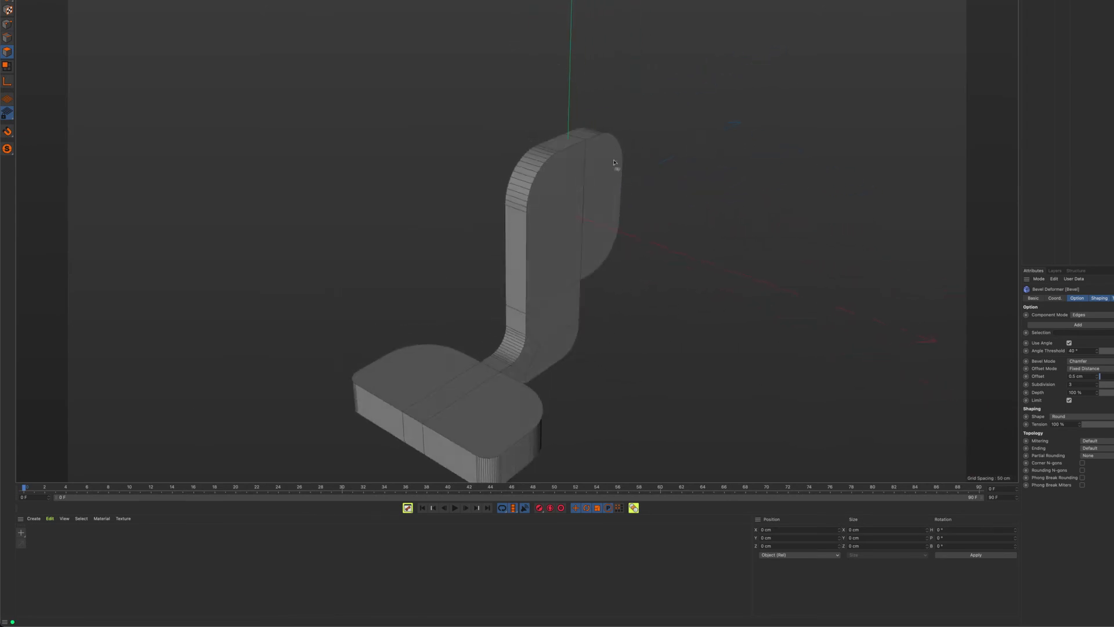
pyautogui.keyDown('alt'); pyautogui.moveTo(613, 162); pyautogui.dragTo(587, 114, button='middle'); pyautogui.keyUp('alt')
pyautogui.click(744, 2)
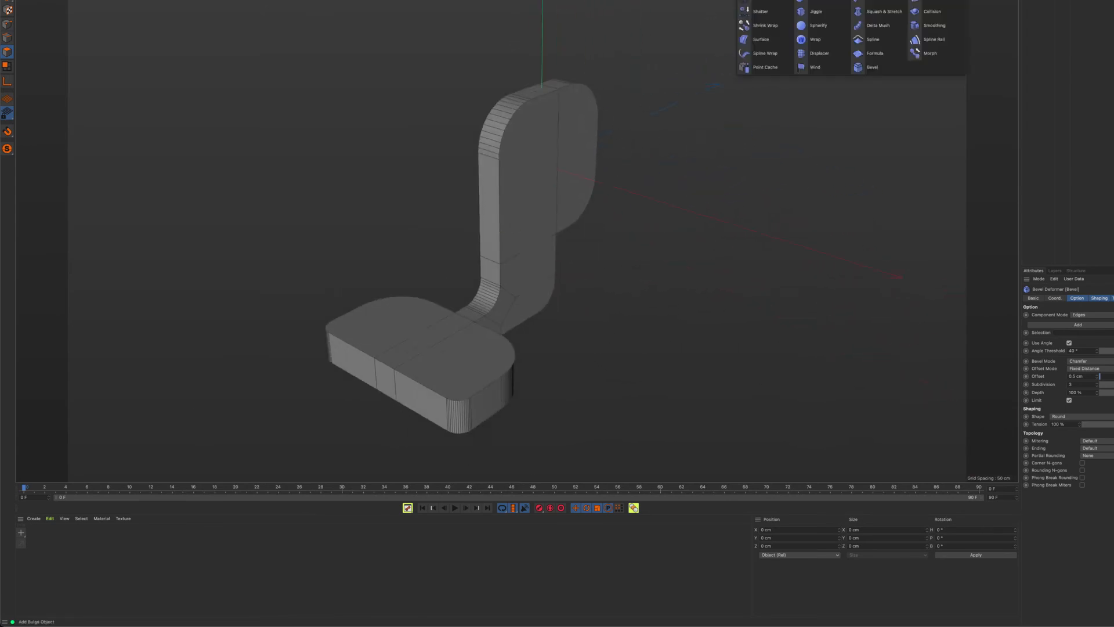
pyautogui.click(870, 68)
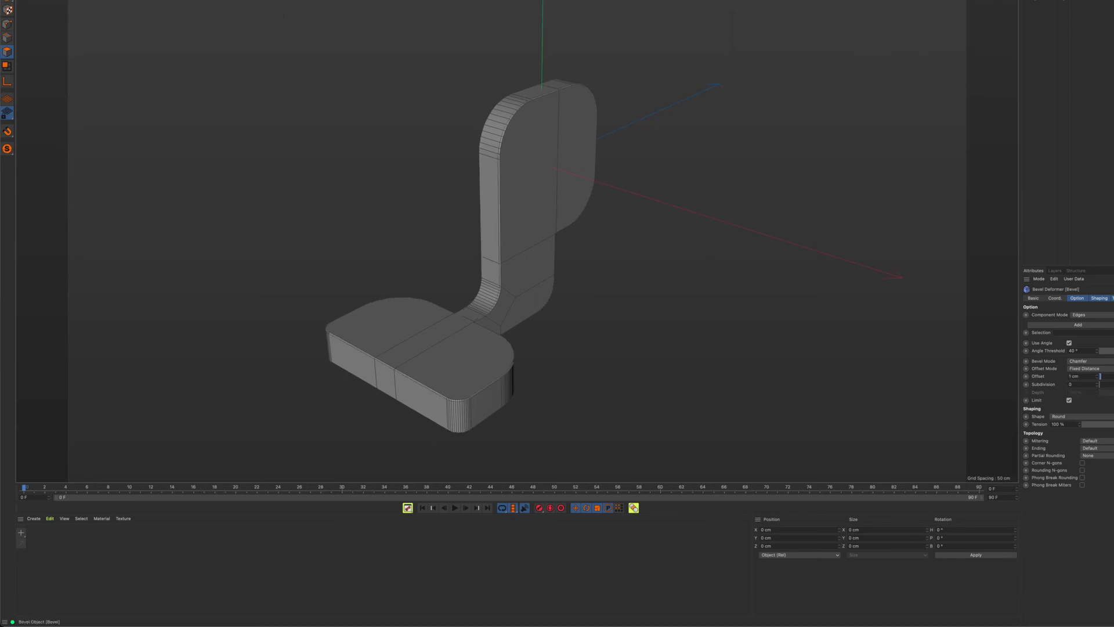
# Step: Set the stem-and-foot model's Bevel deformer to an offset of 2 cm with 2 subdivisions
pyautogui.keyDown('alt'); pyautogui.moveTo(515, 258); pyautogui.dragTo(659, 258); pyautogui.keyUp('alt')
pyautogui.scroll(10, 538, 251)
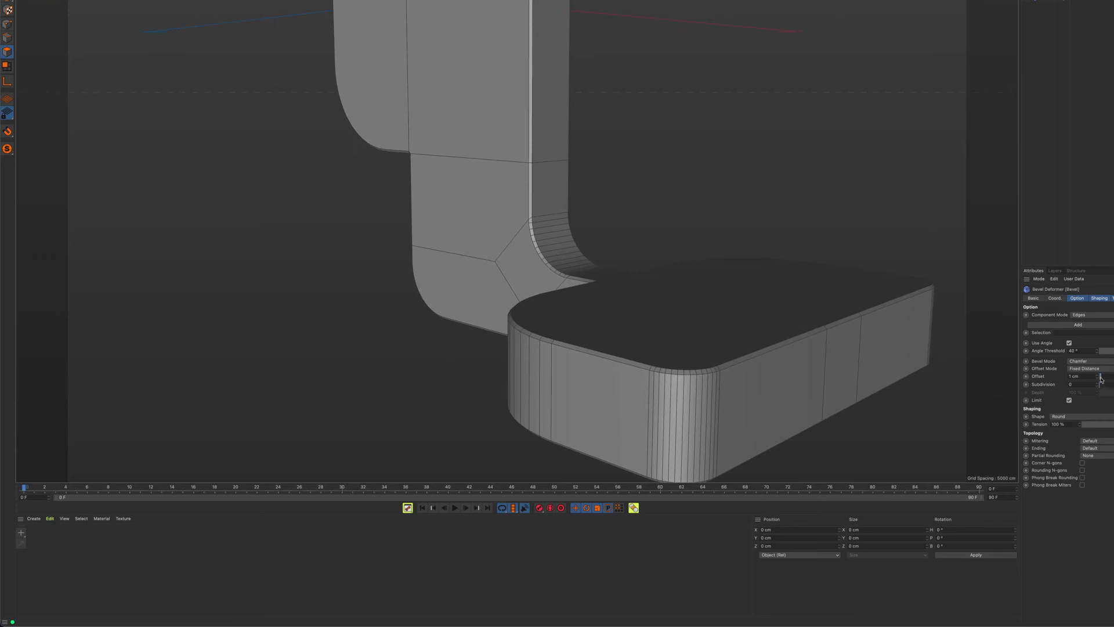
pyautogui.moveTo(1101, 377); pyautogui.dragTo(1102, 377)
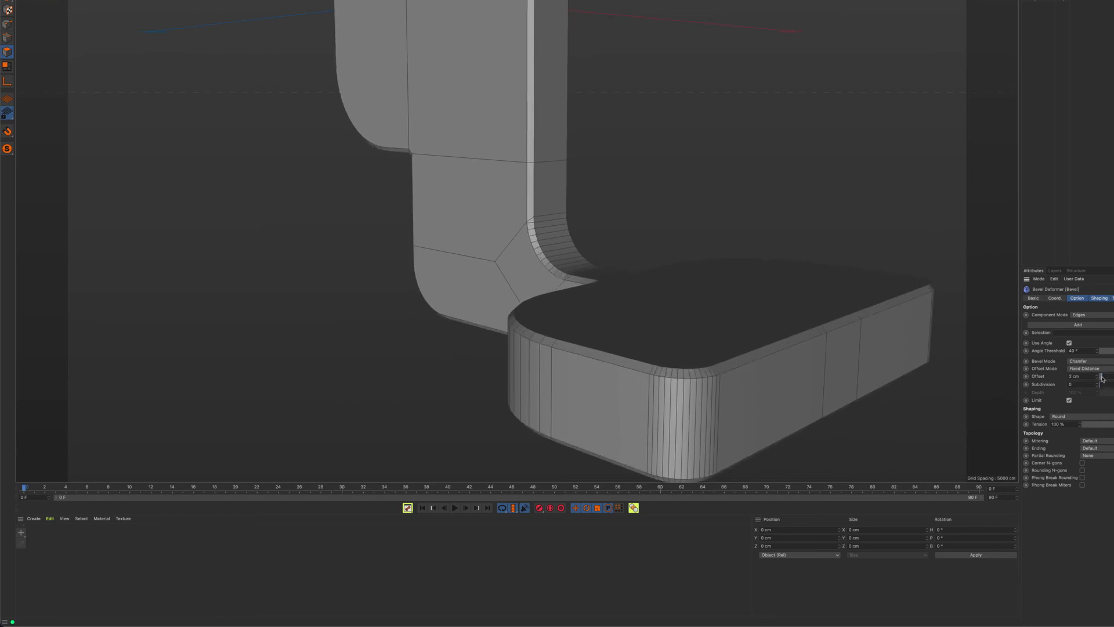
pyautogui.keyDown('alt'); pyautogui.moveTo(817, 330); pyautogui.dragTo(520, 298); pyautogui.keyUp('alt')
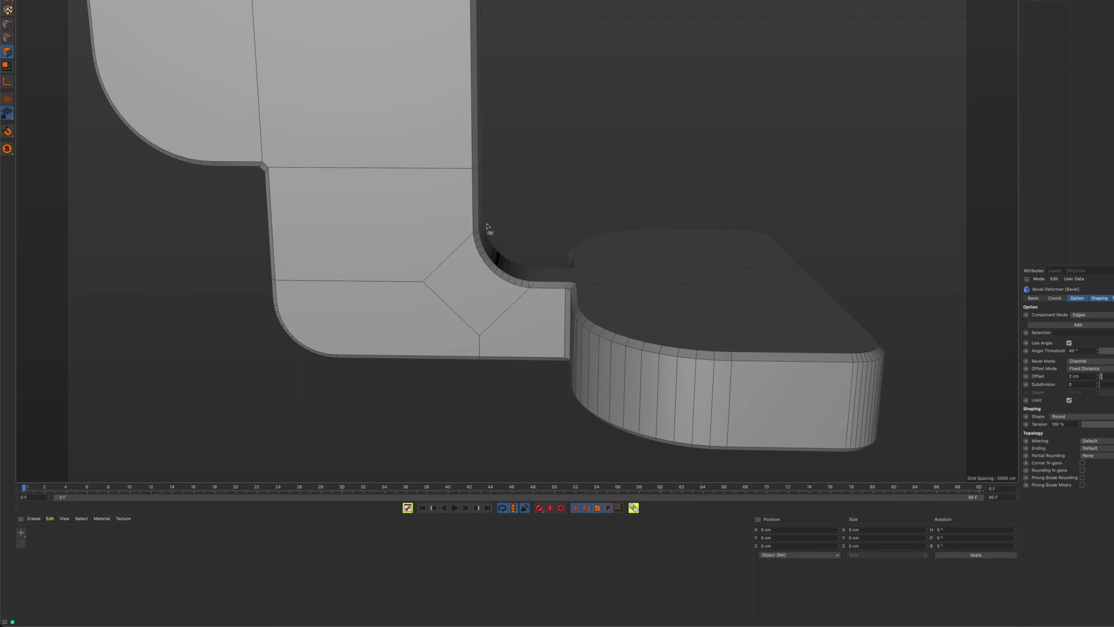
pyautogui.keyDown('alt'); pyautogui.moveTo(428, 229); pyautogui.dragTo(475, 214); pyautogui.keyUp('alt')
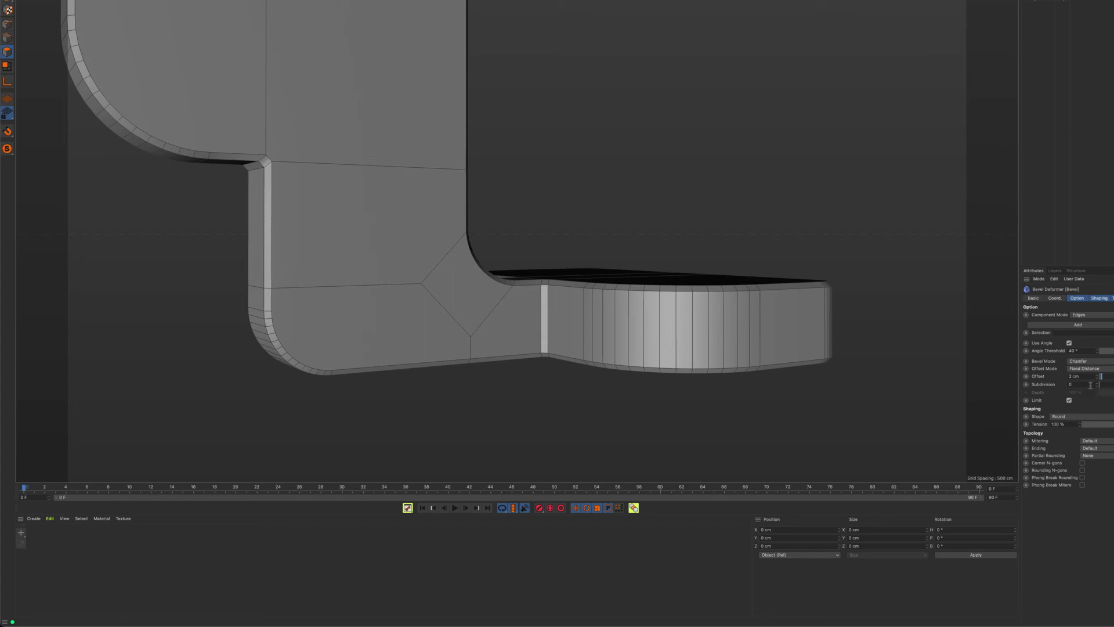
pyautogui.write('2')
pyautogui.press('Return')
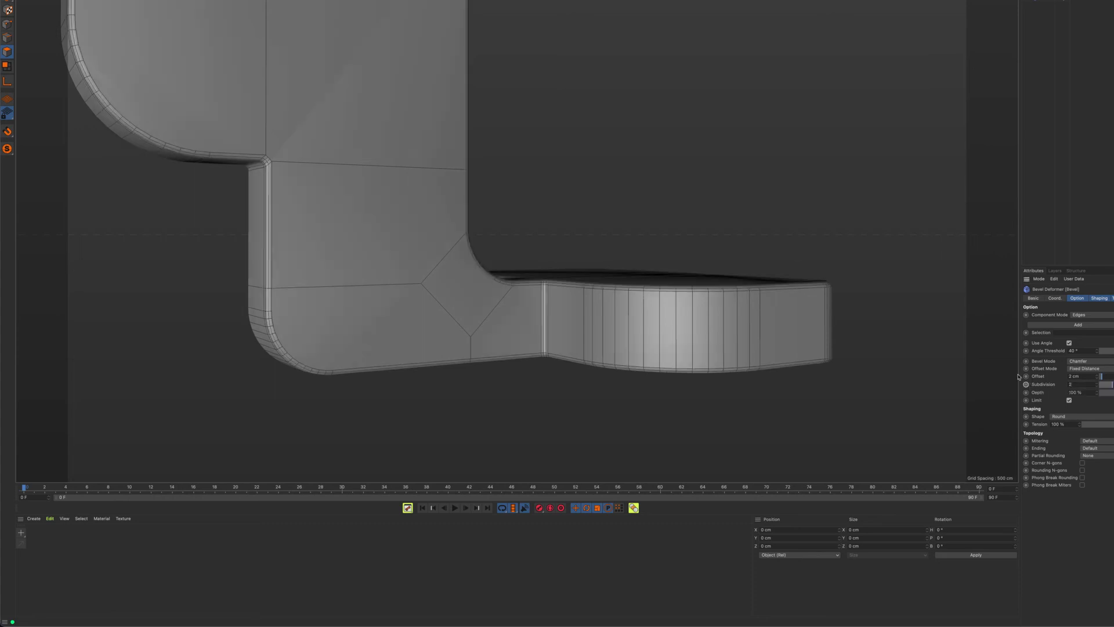
# Step: Enable Phong Break Rounding on the stem-and-foot model's Bevel deformer and show the round cylinder model alongside it
pyautogui.scroll(-5, 471, 210)
pyautogui.keyDown('alt'); pyautogui.moveTo(471, 210); pyautogui.dragTo(444, 116); pyautogui.keyUp('alt')
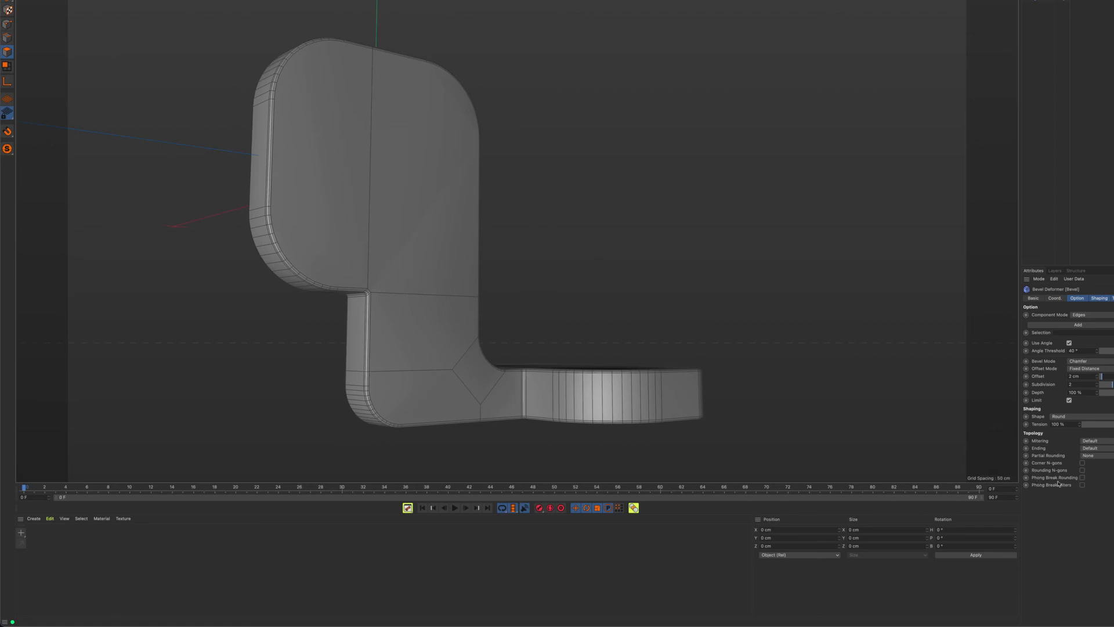
pyautogui.click(1082, 476)
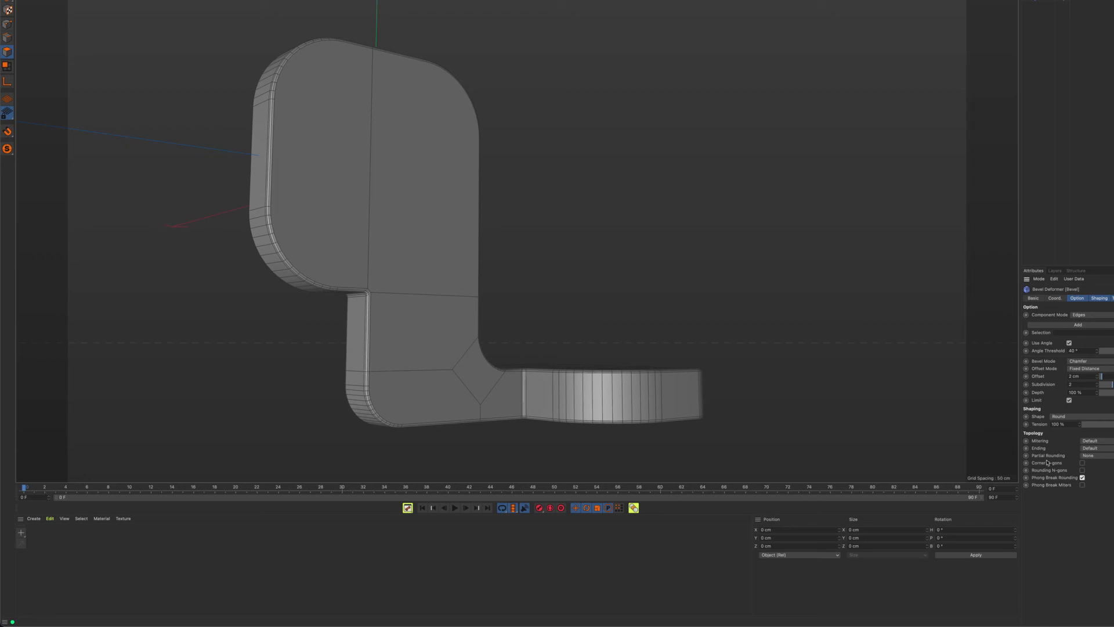
pyautogui.keyDown('alt'); pyautogui.moveTo(542, 248); pyautogui.dragTo(395, 238); pyautogui.keyUp('alt')
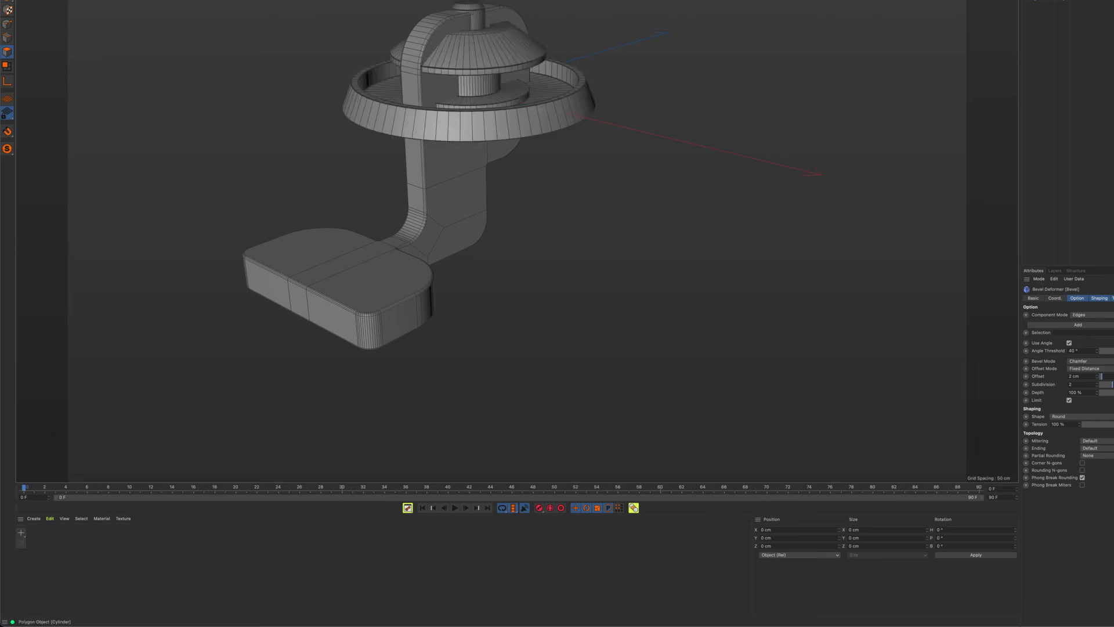
pyautogui.keyDown('alt'); pyautogui.moveTo(691, 149); pyautogui.dragTo(652, 145); pyautogui.keyUp('alt')
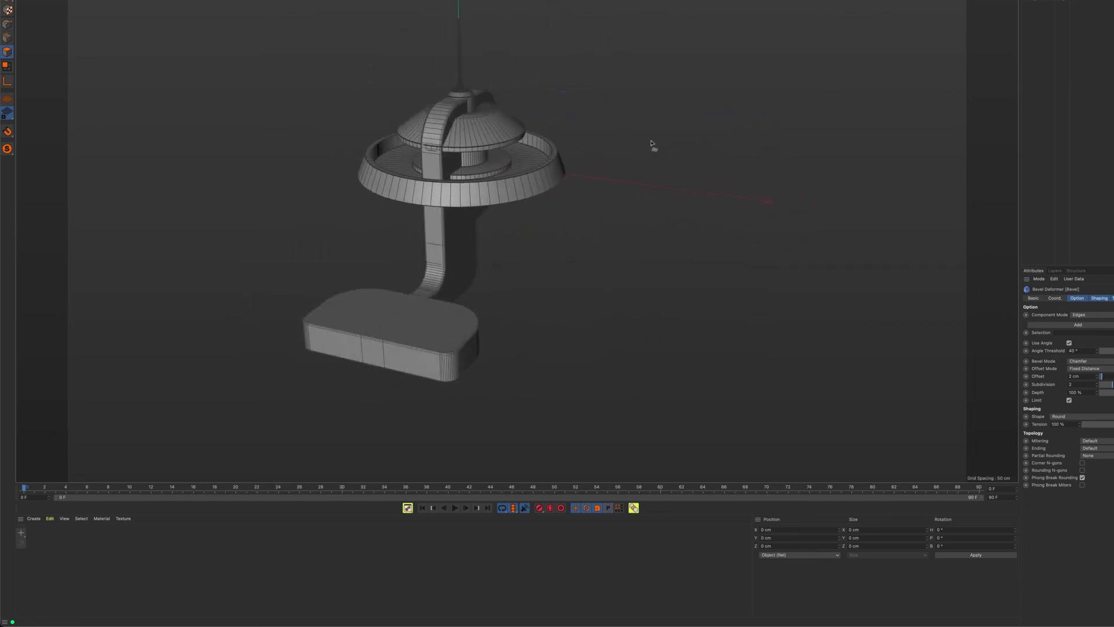
# Step: Switch to whole-model editing and try to rotate the stem-and-foot model
pyautogui.click(1039, 2)
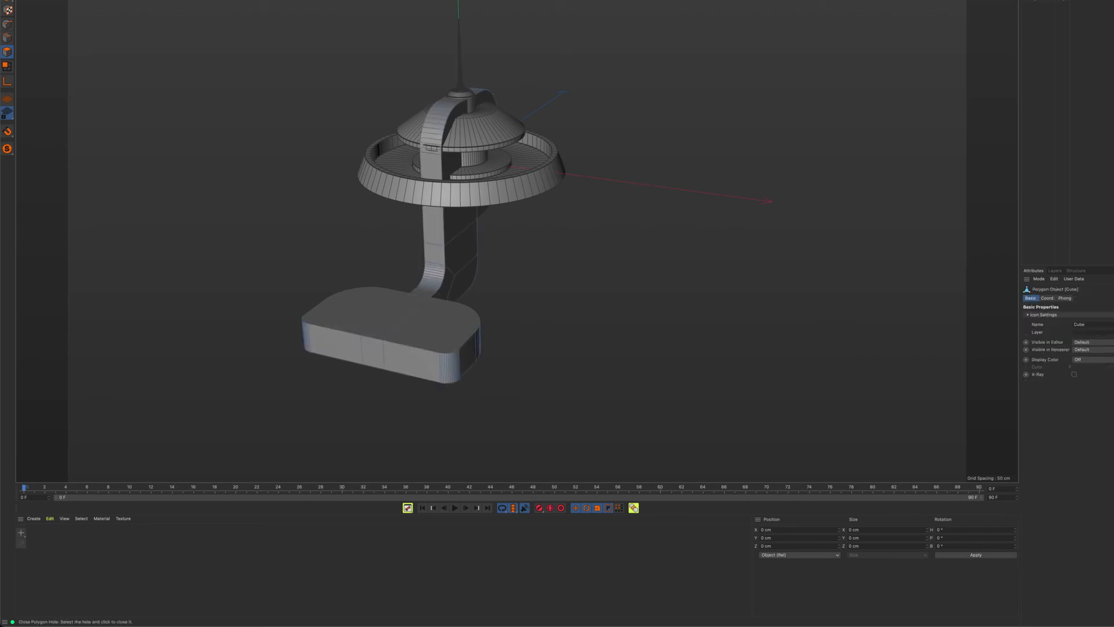
pyautogui.press('r')
pyautogui.click(9, 1)
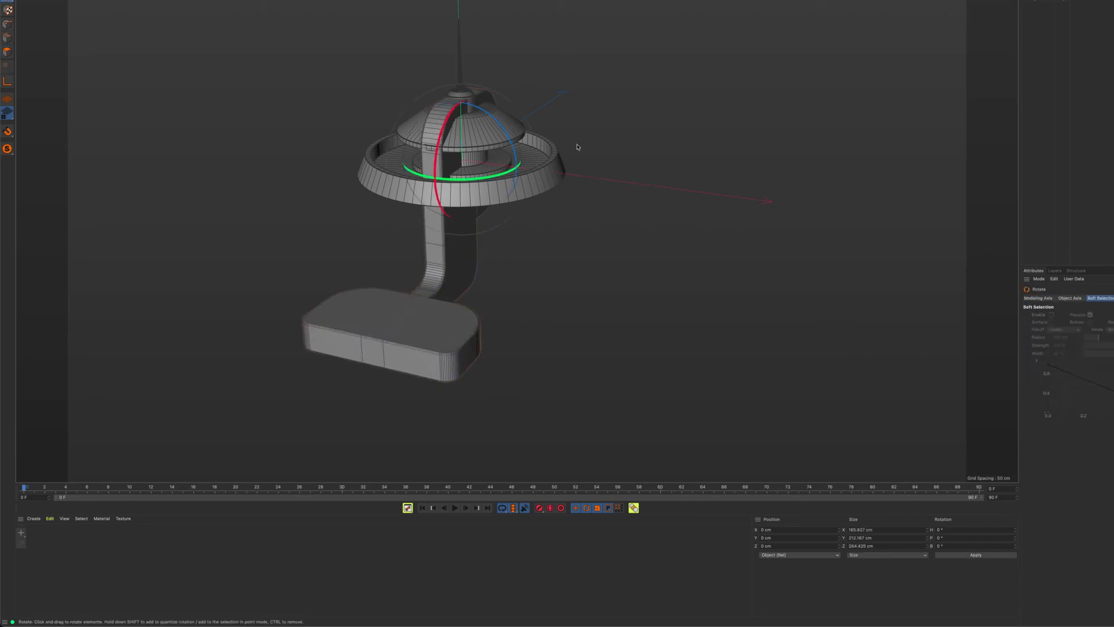
pyautogui.moveTo(485, 113); pyautogui.dragTo(498, 130)
pyautogui.press('super+z')
# Step: Rotate the round cylinder model 90° so its spire points sideways, and scale it down to about 137 cm across
pyautogui.click(1067, 2)
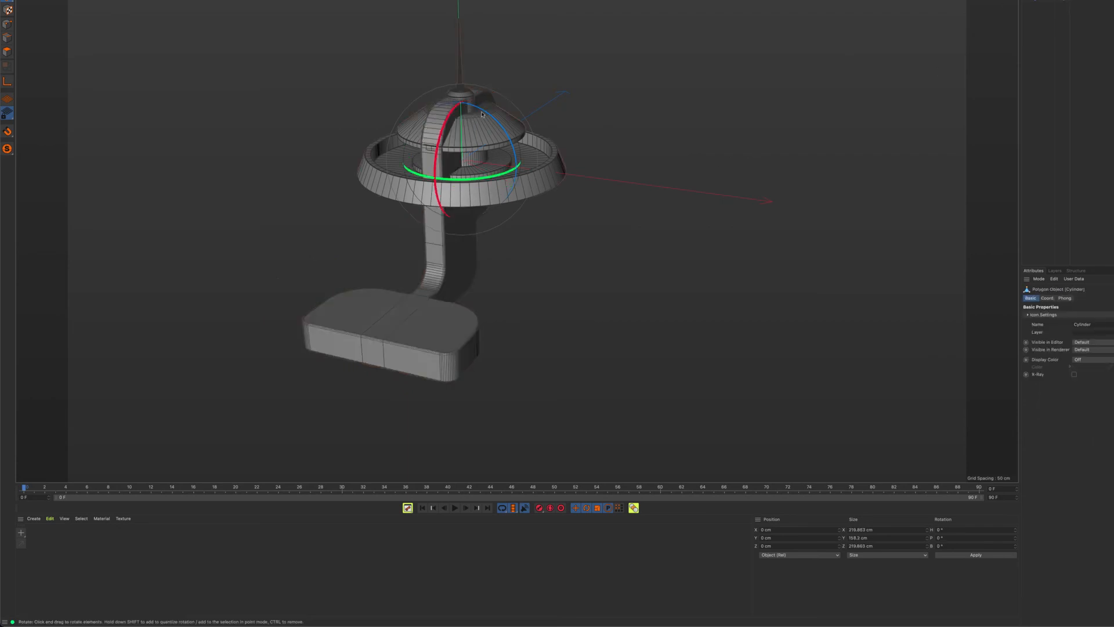
pyautogui.moveTo(481, 114); pyautogui.dragTo(386, 175)
pyautogui.press('t')
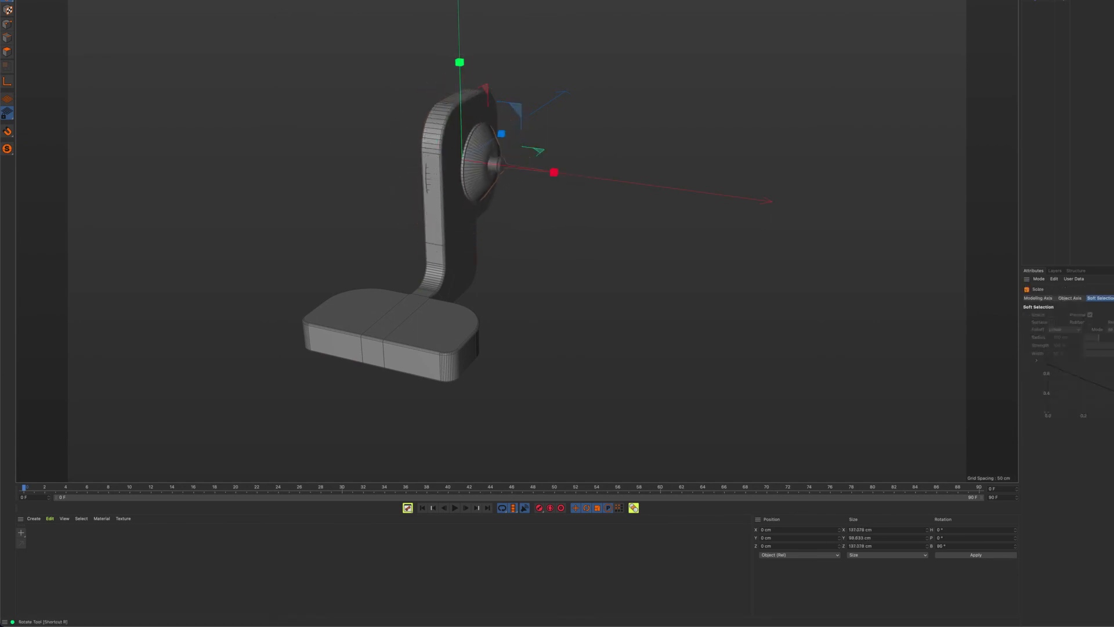
# Step: Move the round cylinder model out from the stem to about X 20 cm and scale it to about 112 cm across
pyautogui.press('e')
pyautogui.moveTo(546, 176); pyautogui.dragTo(564, 178)
pyautogui.keyDown('alt'); pyautogui.moveTo(516, 229); pyautogui.dragTo(359, 101); pyautogui.keyUp('alt')
pyautogui.press('r')
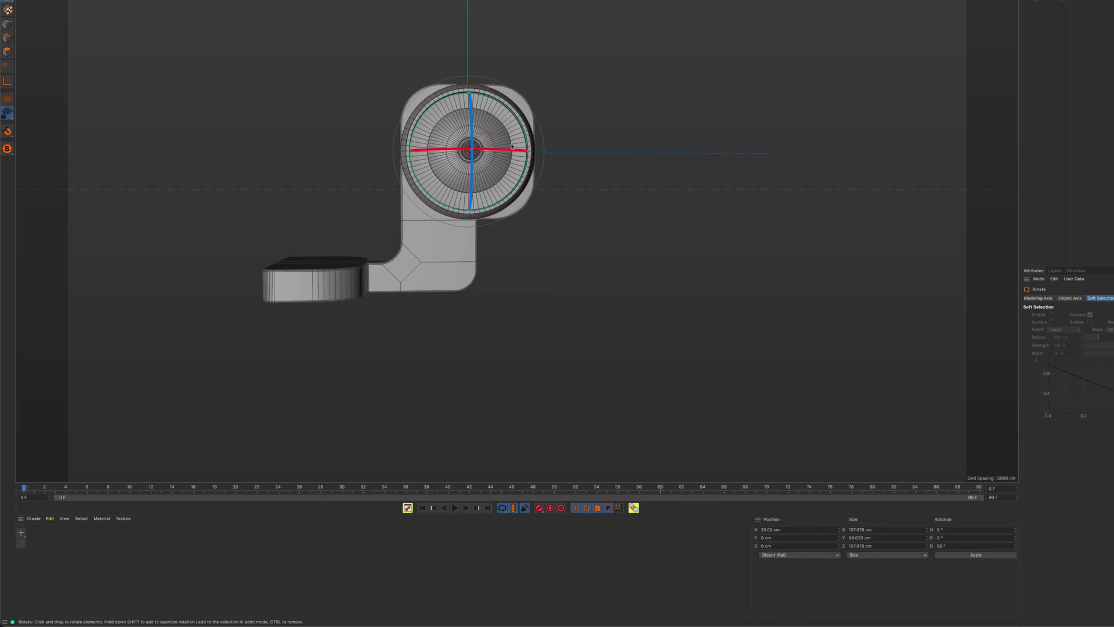
pyautogui.press('e')
pyautogui.press('t')
pyautogui.moveTo(602, 114); pyautogui.dragTo(609, 150)
# Step: In the front view, move the round cylinder model flush against the stem's side at about X 17.3 cm and deselect it
pyautogui.middleClick(602, 168)
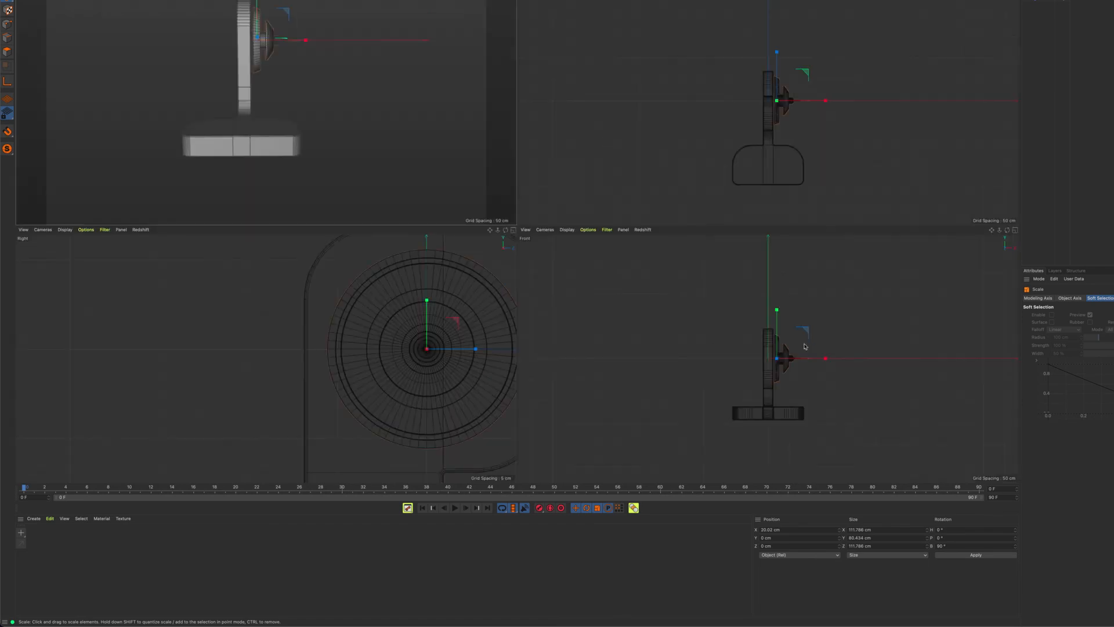
pyautogui.middleClick(685, 319)
pyautogui.scroll(10, 592, 286)
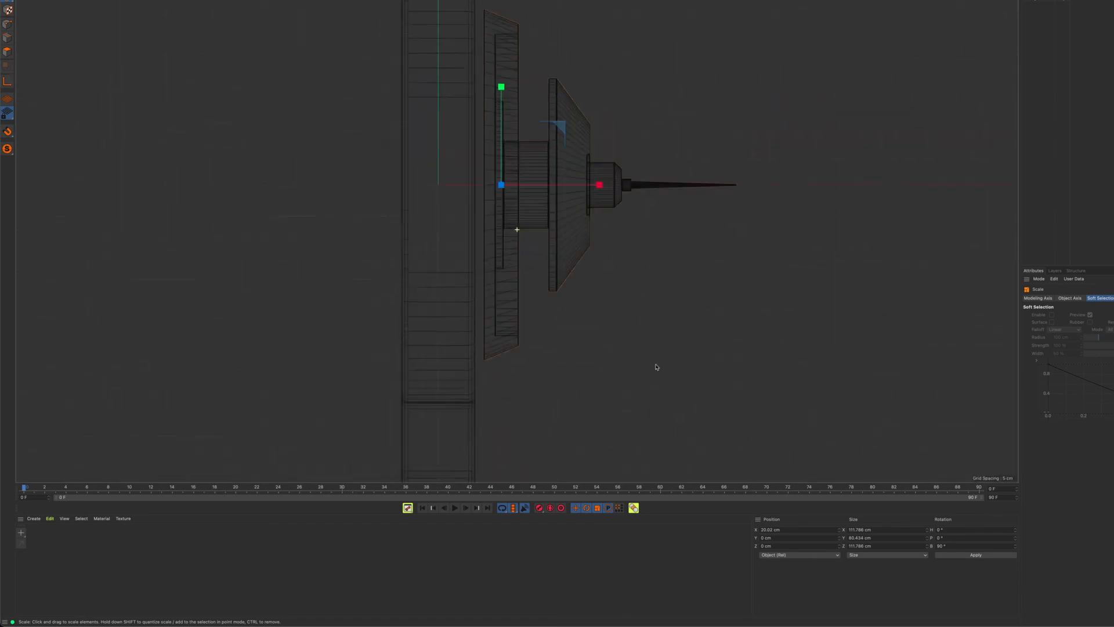
pyautogui.press('e')
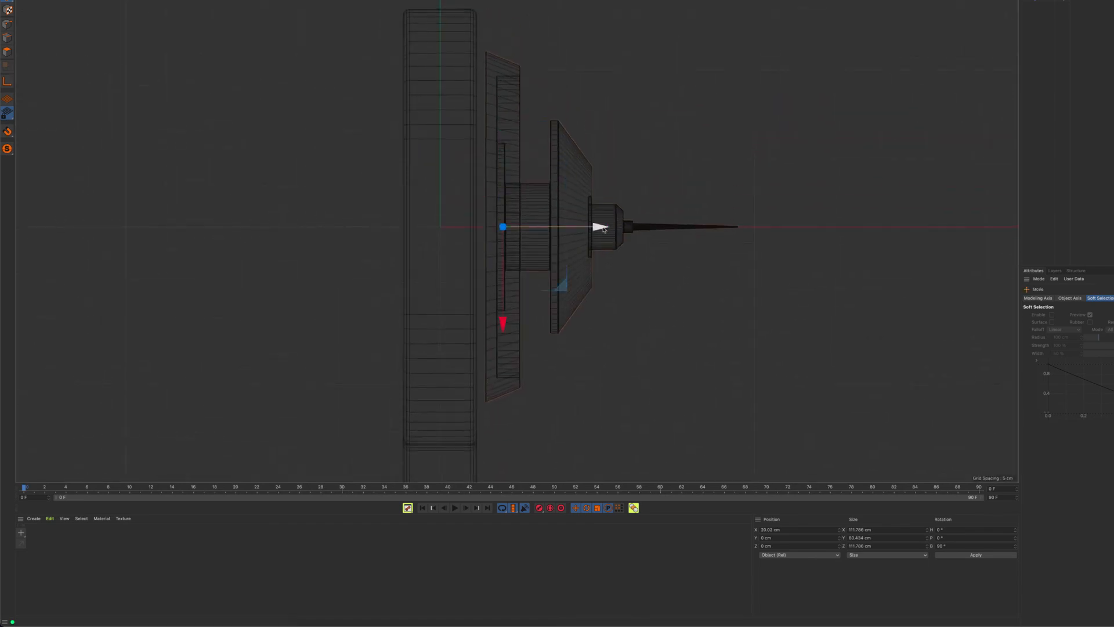
pyautogui.moveTo(603, 230); pyautogui.dragTo(594, 233)
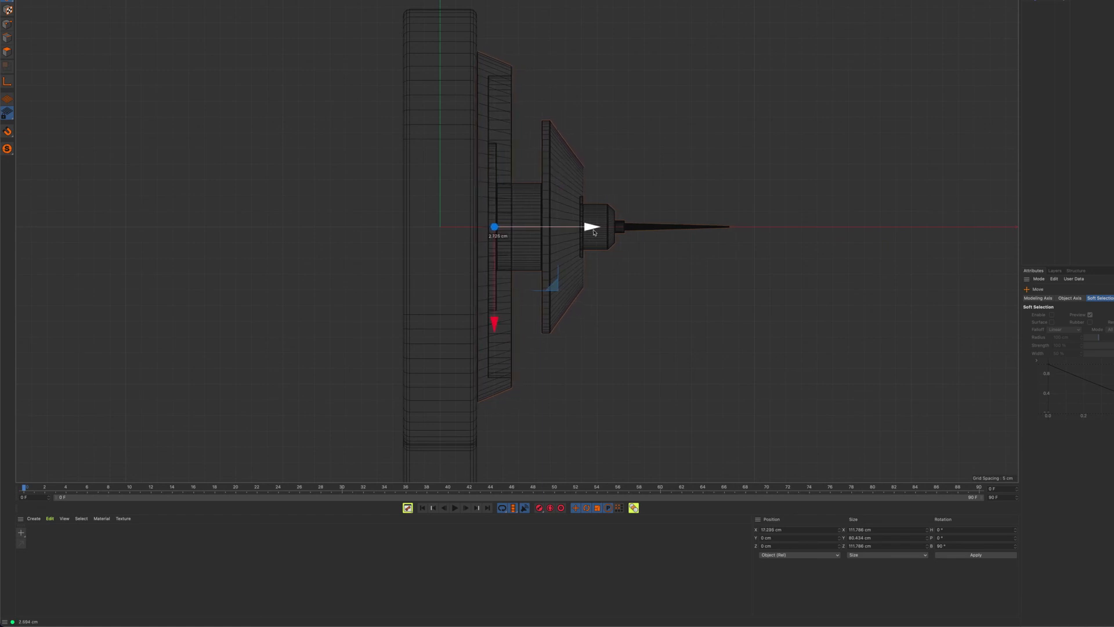
pyautogui.scroll(-10, 595, 233)
pyautogui.moveTo(685, 227); pyautogui.dragTo(540, 157, button='middle')
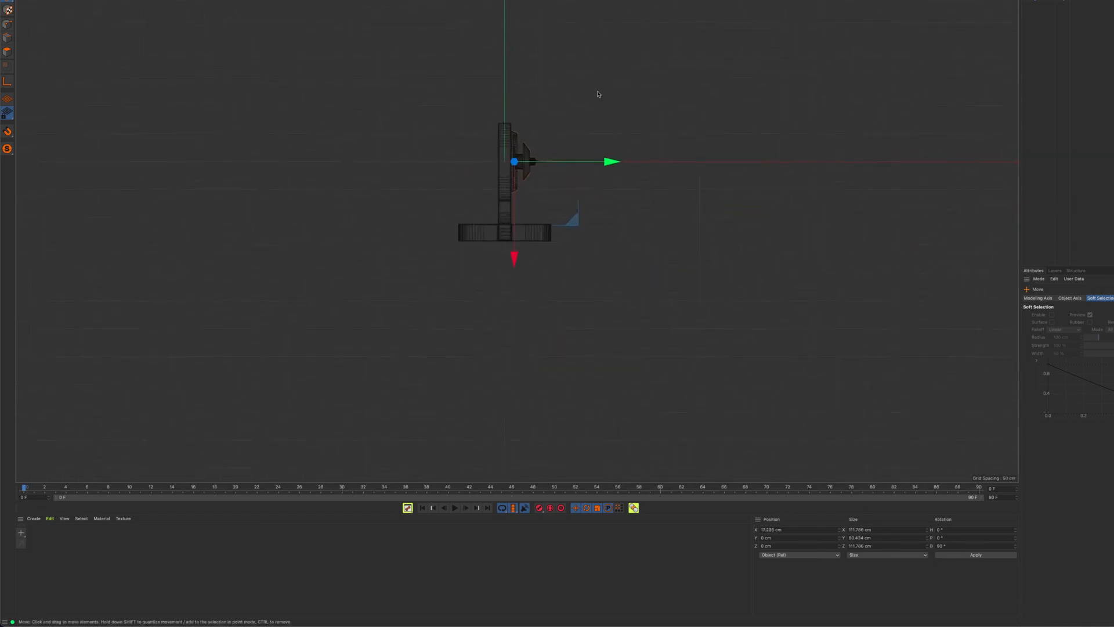
pyautogui.click(665, 105)
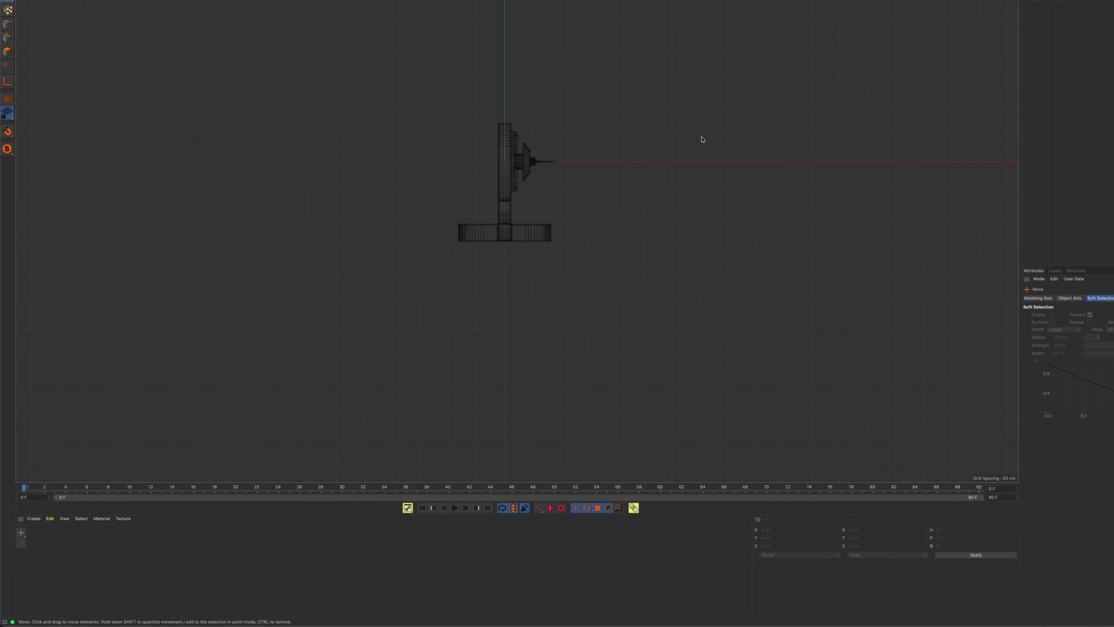
pyautogui.middleClick(720, 143)
# Step: Add a Symmetry object with the ZY mirror plane and nest the round cylinder model in it to mirror it across the stem
pyautogui.moveTo(448, 74)
pyautogui.keyDown('alt'); pyautogui.mouseDown()
pyautogui.moveTo(407, 132)
pyautogui.moveTo(378, 99)
pyautogui.moveTo(300, 83)
pyautogui.moveTo(409, 103)
pyautogui.moveTo(453, 87)
pyautogui.mouseUp(); pyautogui.keyUp('alt')
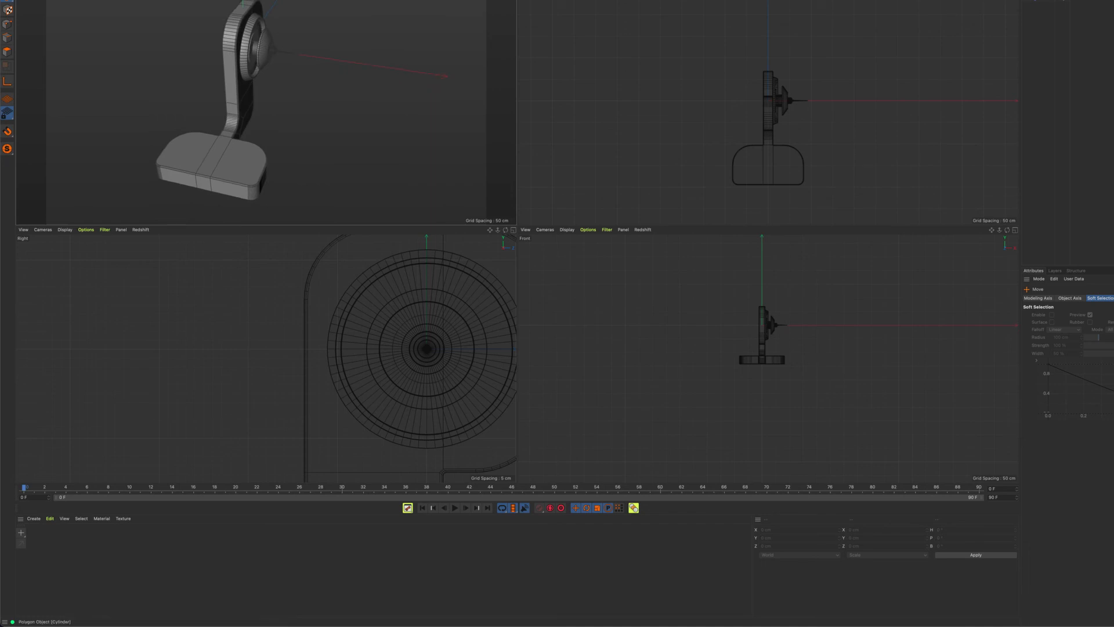
pyautogui.click(1044, 1)
pyautogui.click(676, 1)
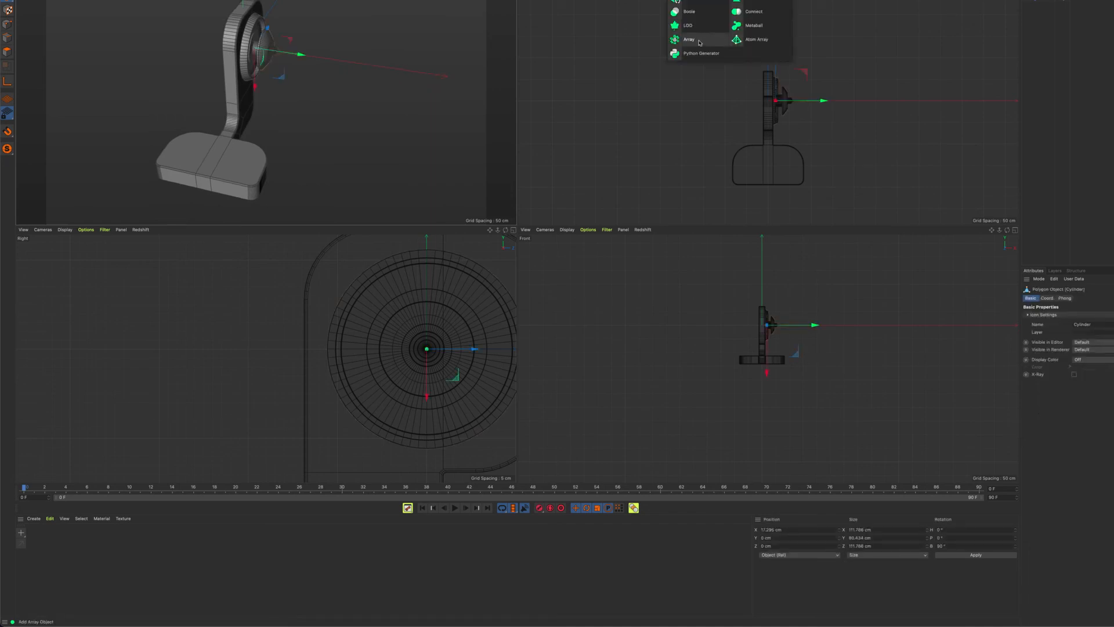
pyautogui.click(754, 2)
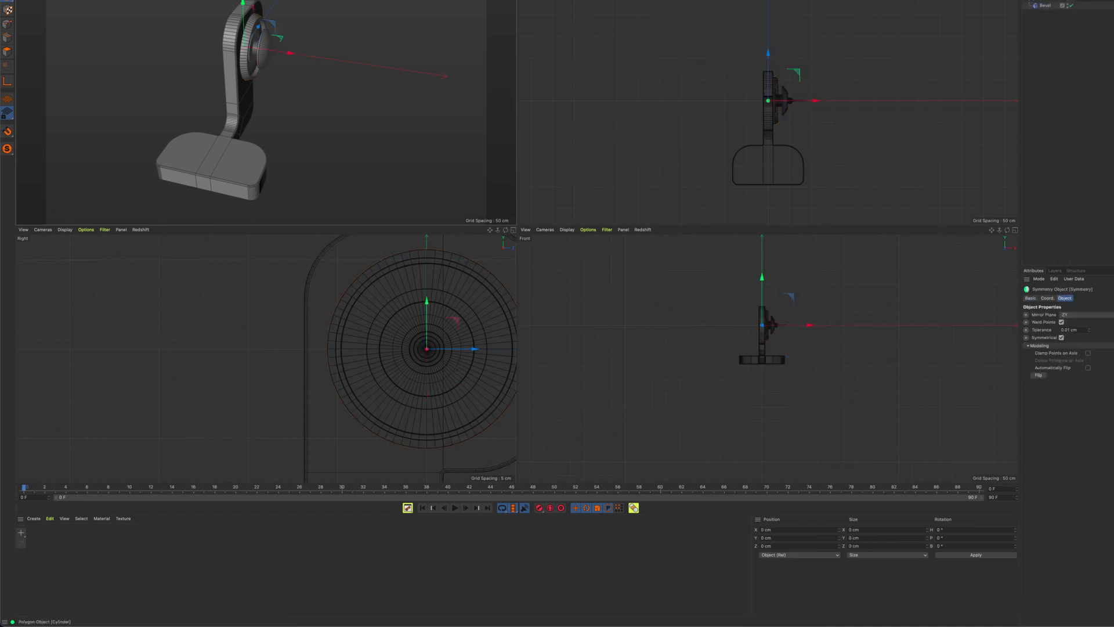
pyautogui.moveTo(1044, 2); pyautogui.dragTo(1044, 0)
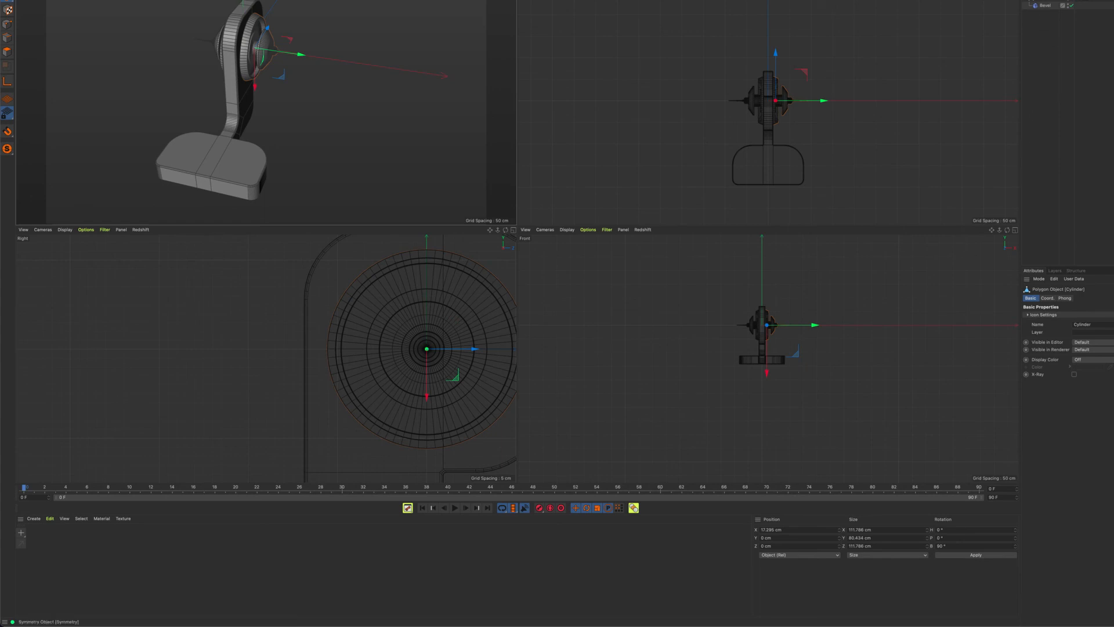
pyautogui.click(1039, 2)
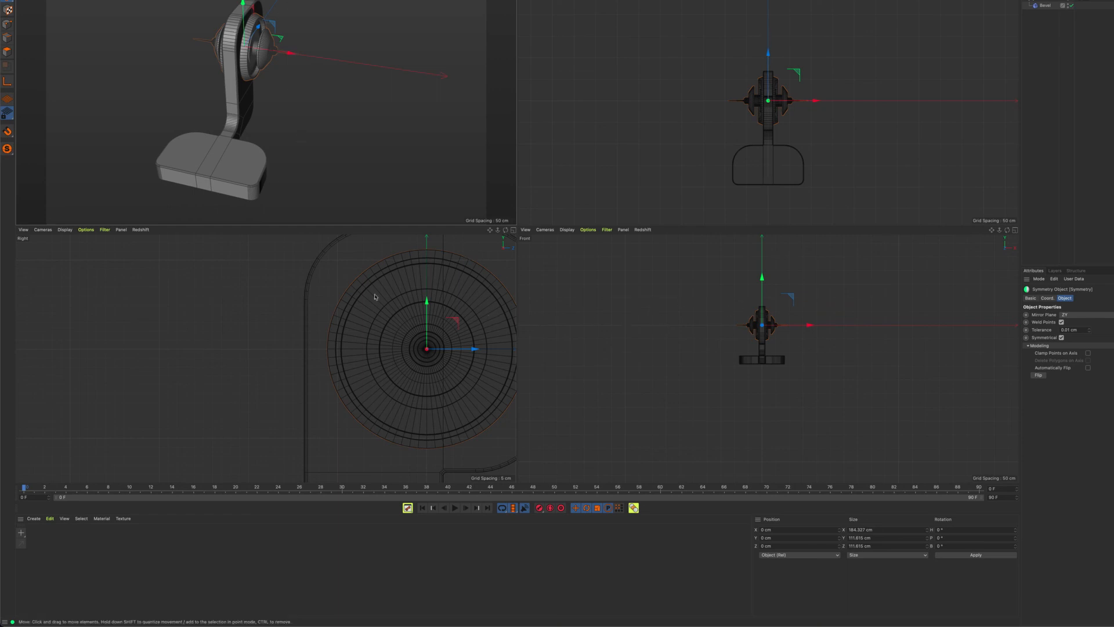
pyautogui.press('o')
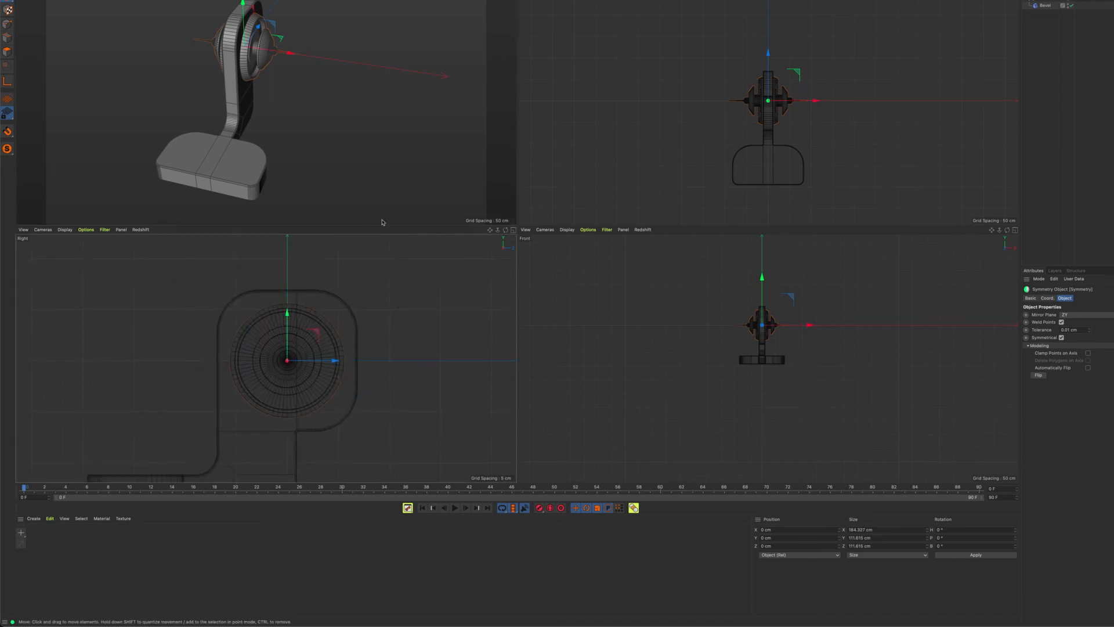
# Step: Examine the assembled foot, stem and mirrored round cylinder model from several angles in a maximized perspective view
pyautogui.moveTo(278, 147)
pyautogui.keyDown('alt'); pyautogui.mouseDown()
pyautogui.moveTo(331, 129)
pyautogui.moveTo(266, 134)
pyautogui.mouseUp(); pyautogui.keyUp('alt')
pyautogui.keyDown('alt'); pyautogui.moveTo(266, 134); pyautogui.dragTo(305, 130, button='right'); pyautogui.keyUp('alt')
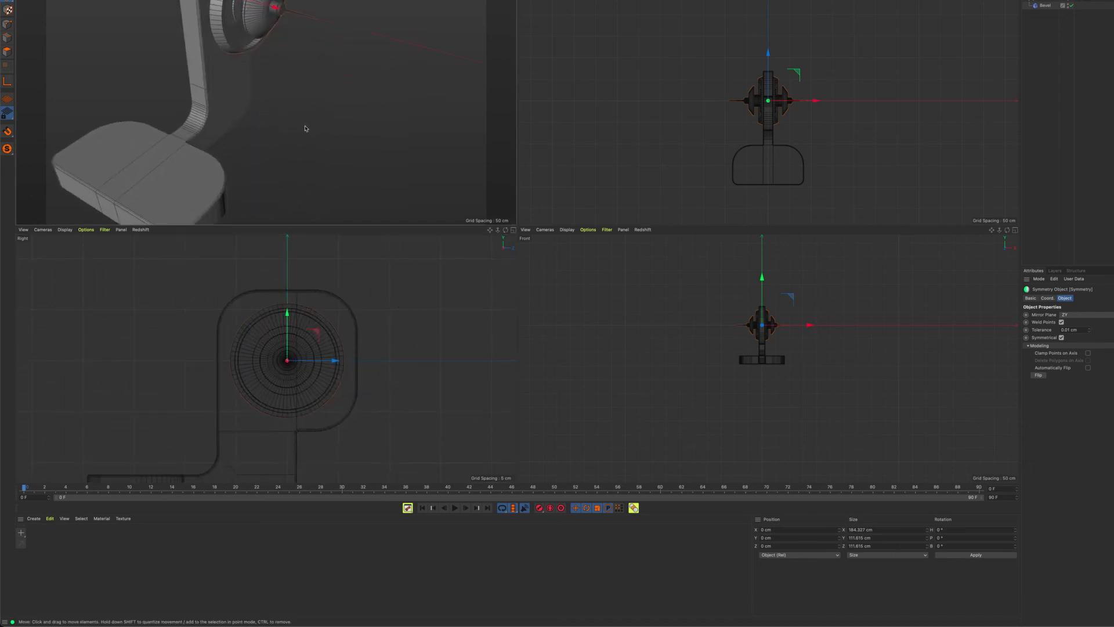
pyautogui.keyDown('alt'); pyautogui.moveTo(305, 129); pyautogui.dragTo(373, 162); pyautogui.keyUp('alt')
pyautogui.middleClick(373, 162)
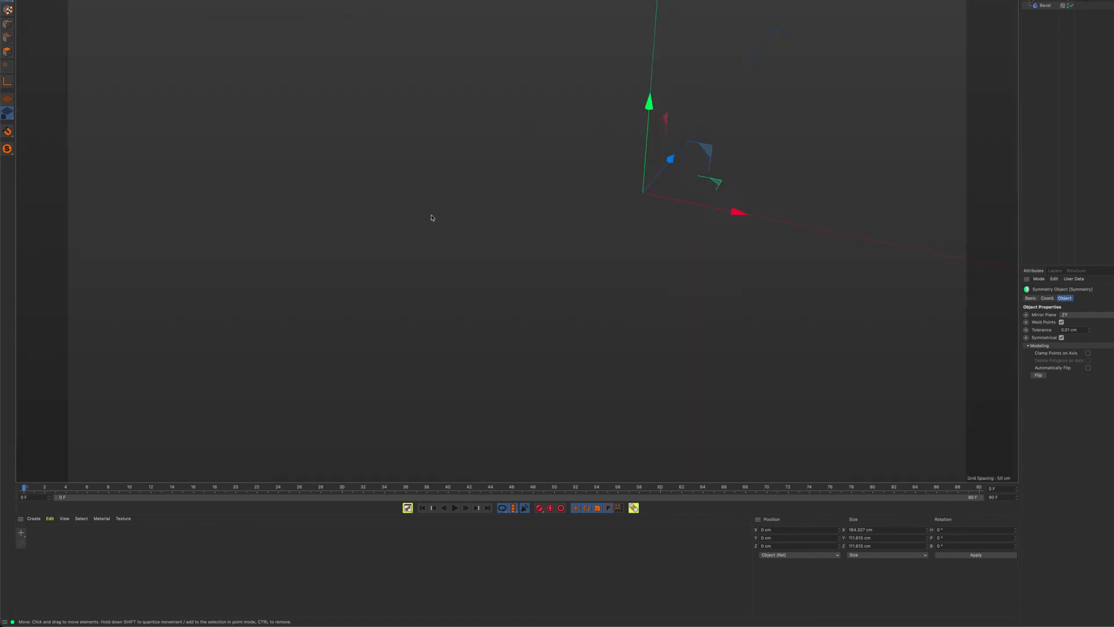
pyautogui.keyDown('alt'); pyautogui.moveTo(675, 297); pyautogui.dragTo(642, 286, button='middle'); pyautogui.keyUp('alt')
pyautogui.keyDown('alt'); pyautogui.moveTo(642, 286); pyautogui.dragTo(472, 304, button='right'); pyautogui.keyUp('alt')
pyautogui.keyDown('alt'); pyautogui.moveTo(571, 282); pyautogui.dragTo(515, 229, button='middle'); pyautogui.keyUp('alt')
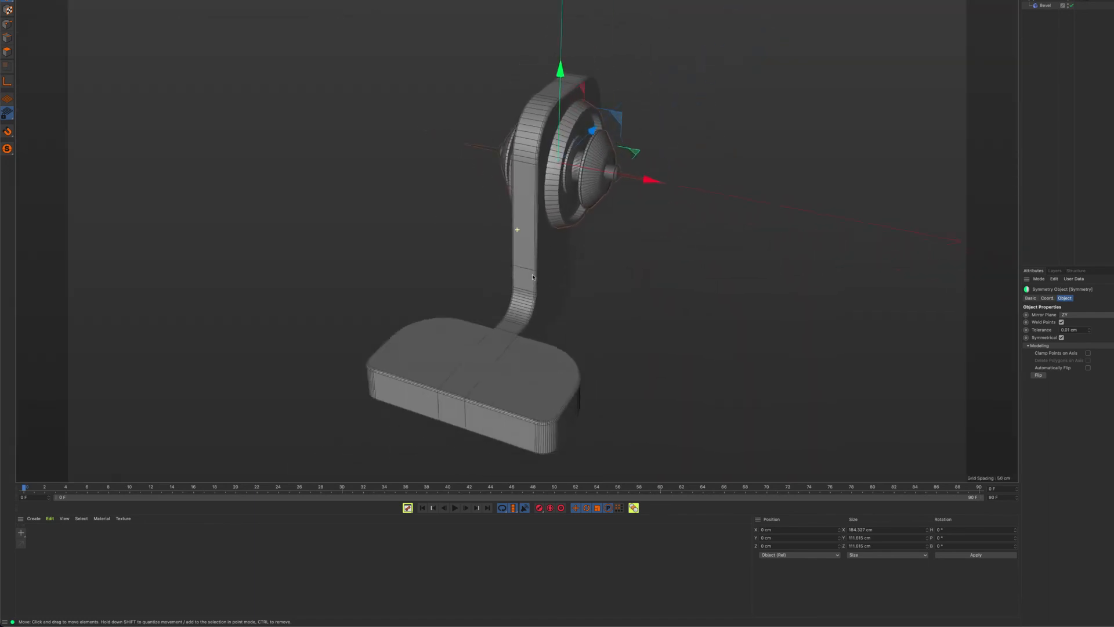
pyautogui.keyDown('alt'); pyautogui.moveTo(514, 228); pyautogui.dragTo(480, 270); pyautogui.keyUp('alt')
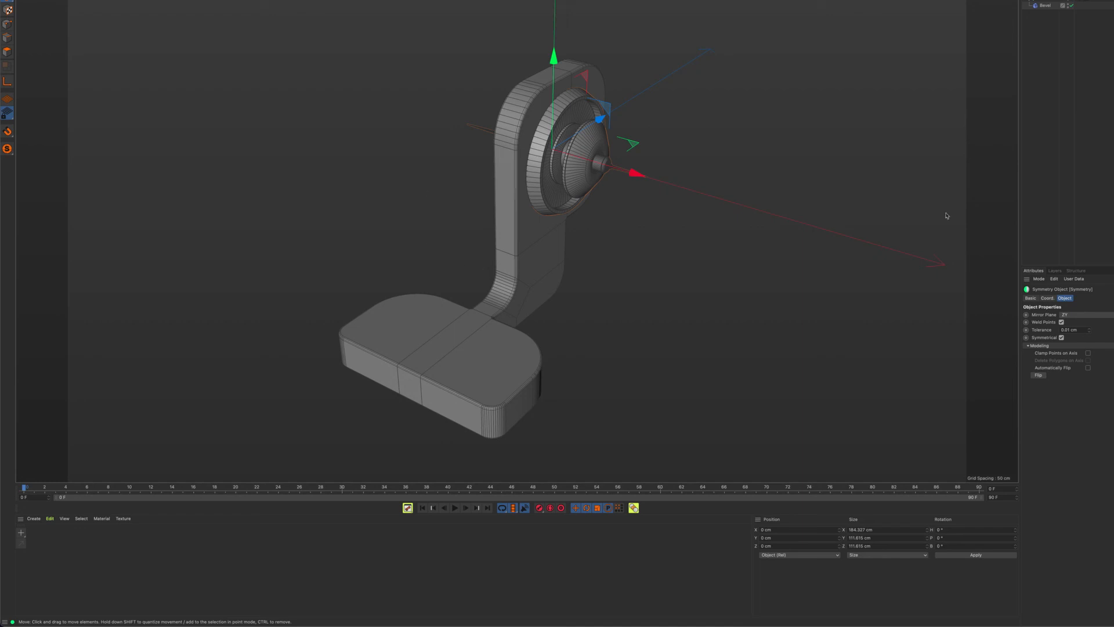
# Step: Review the Bevel deformer's option, shaping and topology settings and inspect the assembled model from its opposite side
pyautogui.click(1046, 7)
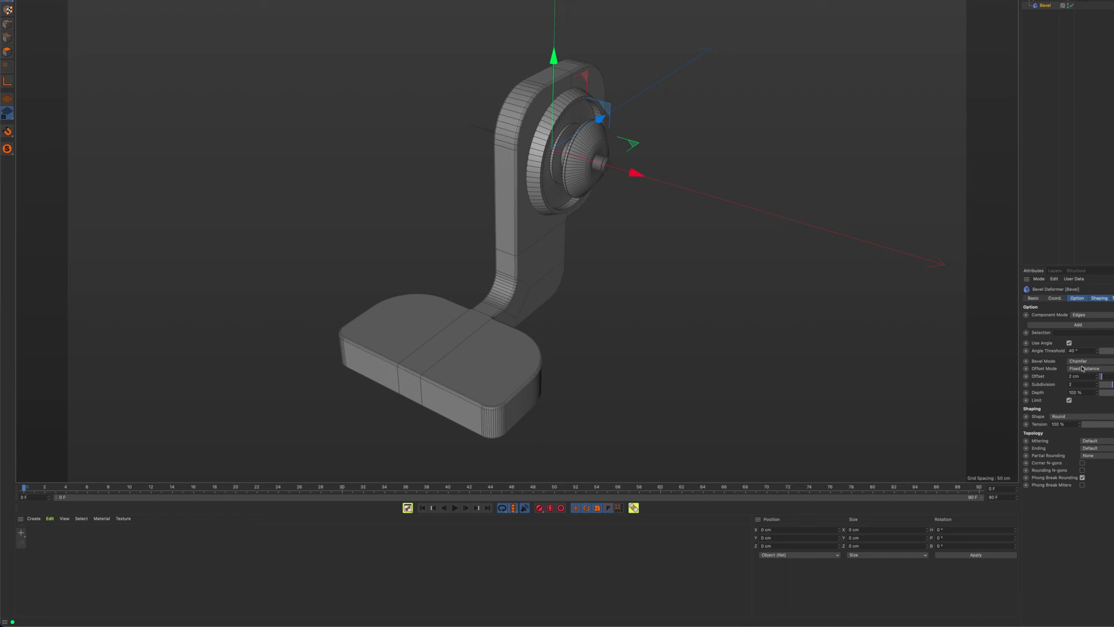
pyautogui.keyDown('alt'); pyautogui.moveTo(522, 238); pyautogui.dragTo(757, 227); pyautogui.keyUp('alt')
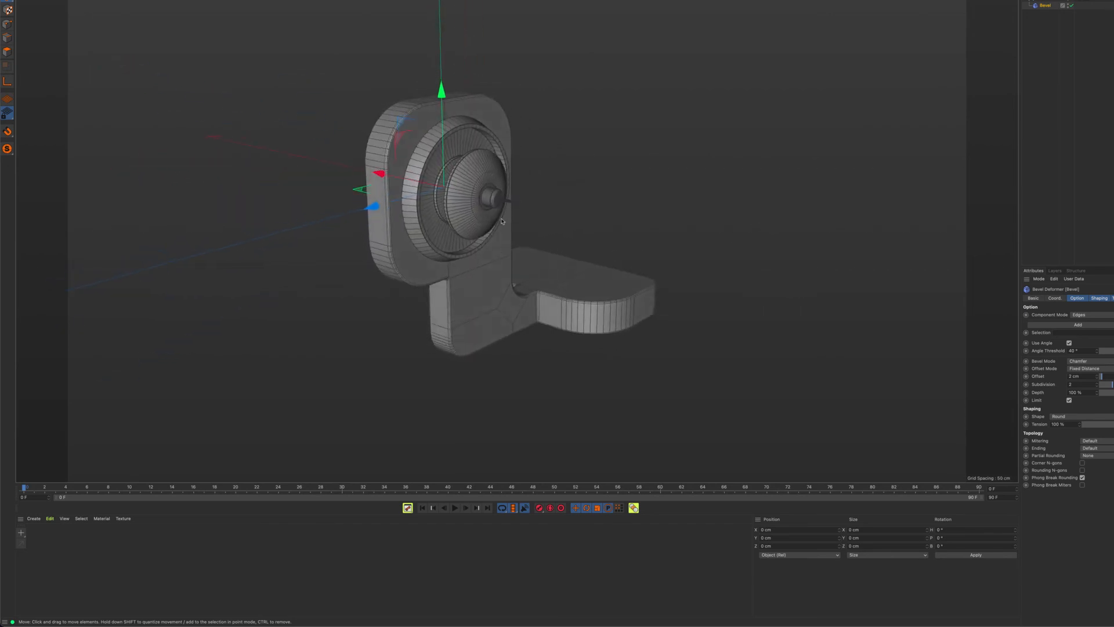
pyautogui.keyDown('alt'); pyautogui.moveTo(518, 241); pyautogui.dragTo(556, 231); pyautogui.keyUp('alt')
pyautogui.click(993, 0)
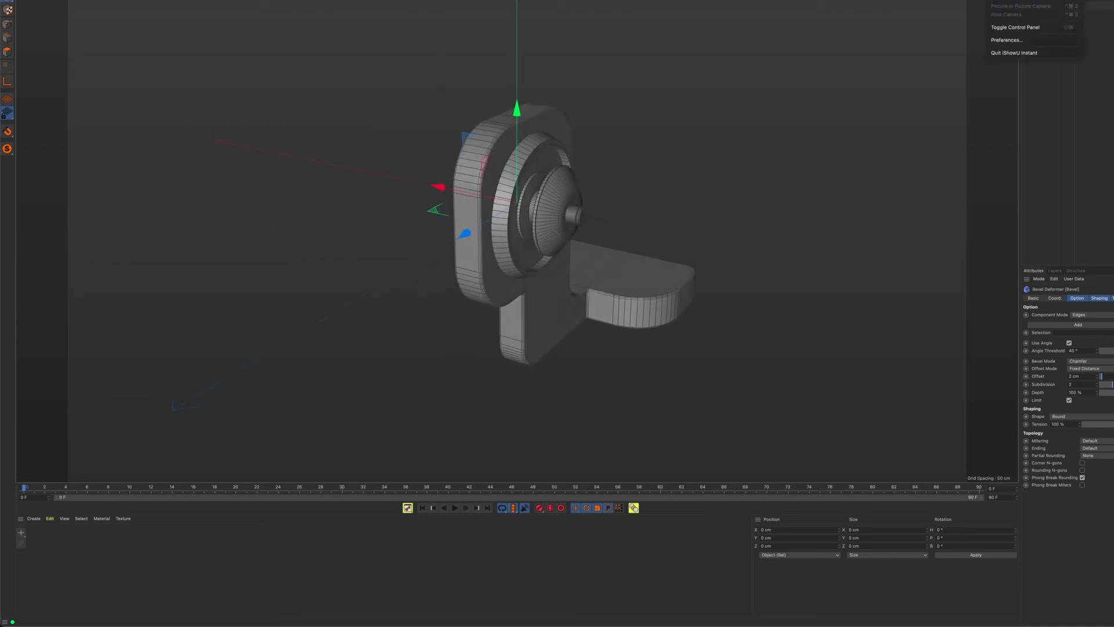